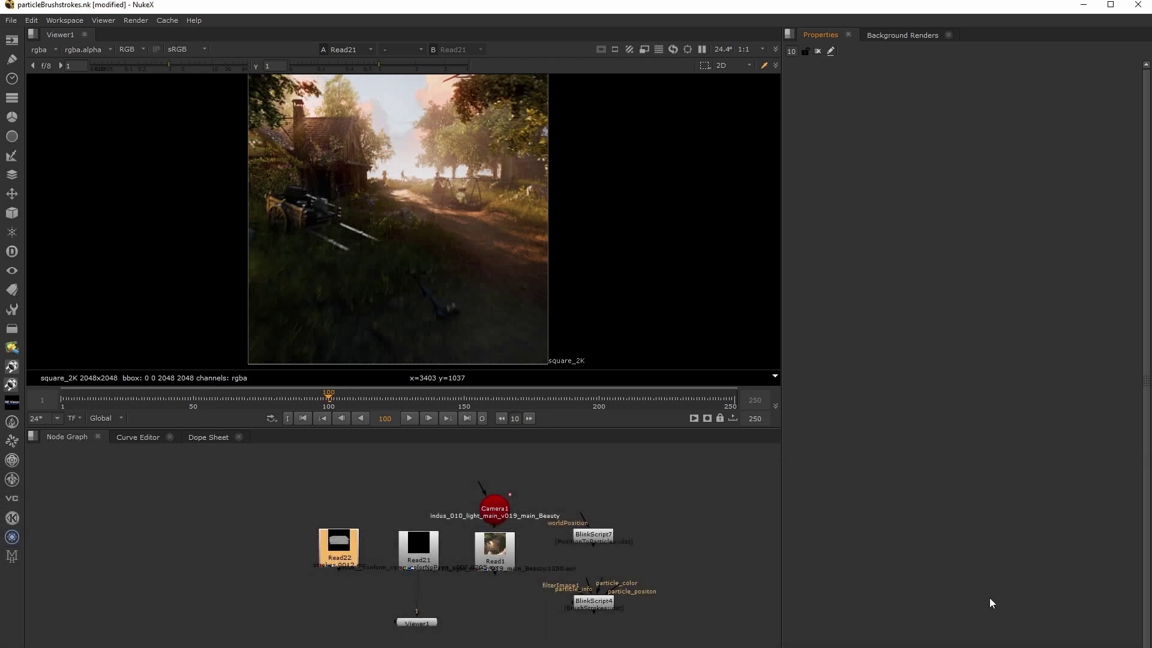
Review the Read21 composite and the Read1 render at several frames, and look through Read1's available layers
{"action": "left_click", "coordinate": [360, 398]}
{"action": "left_click_drag", "start_coordinate": [400, 401], "coordinate": [558, 397]}
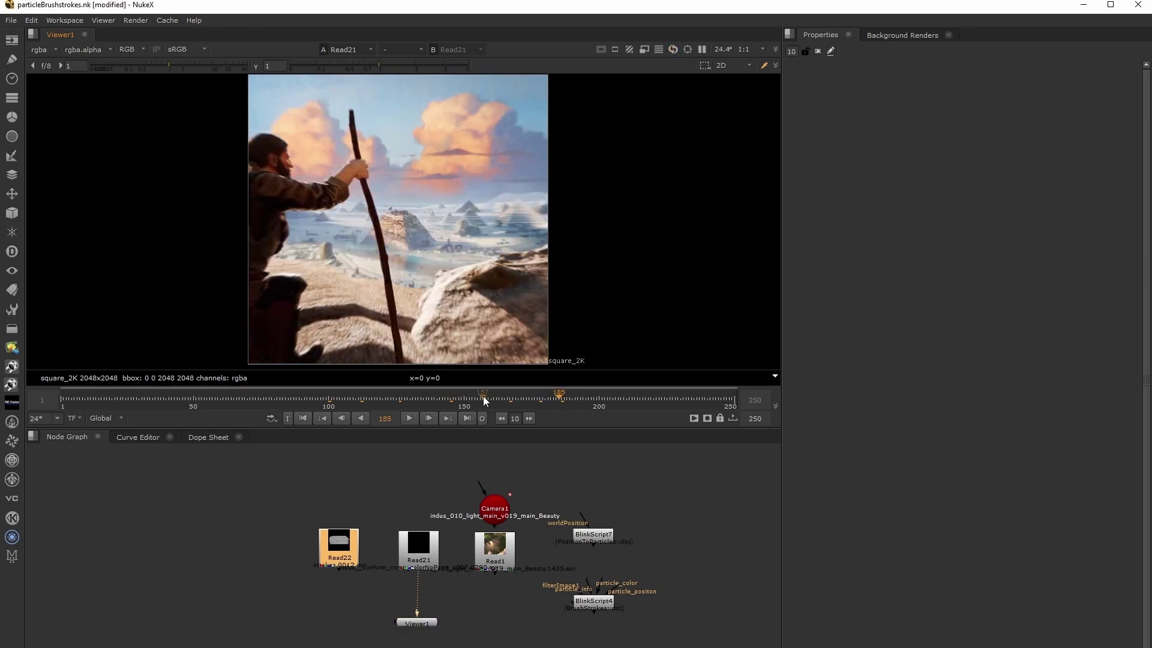
{"action": "left_click", "coordinate": [491, 548]}
{"action": "key", "text": "1"}
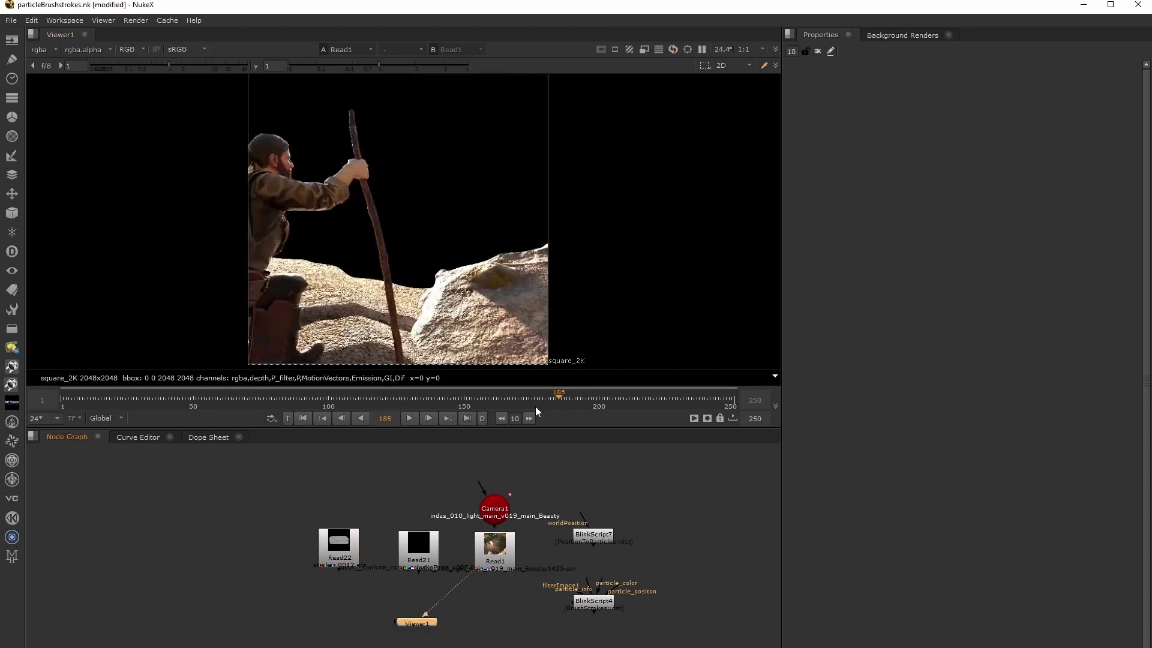
{"action": "left_click", "coordinate": [475, 401]}
{"action": "left_click_drag", "start_coordinate": [395, 400], "coordinate": [311, 398]}
{"action": "left_click", "coordinate": [45, 49]}
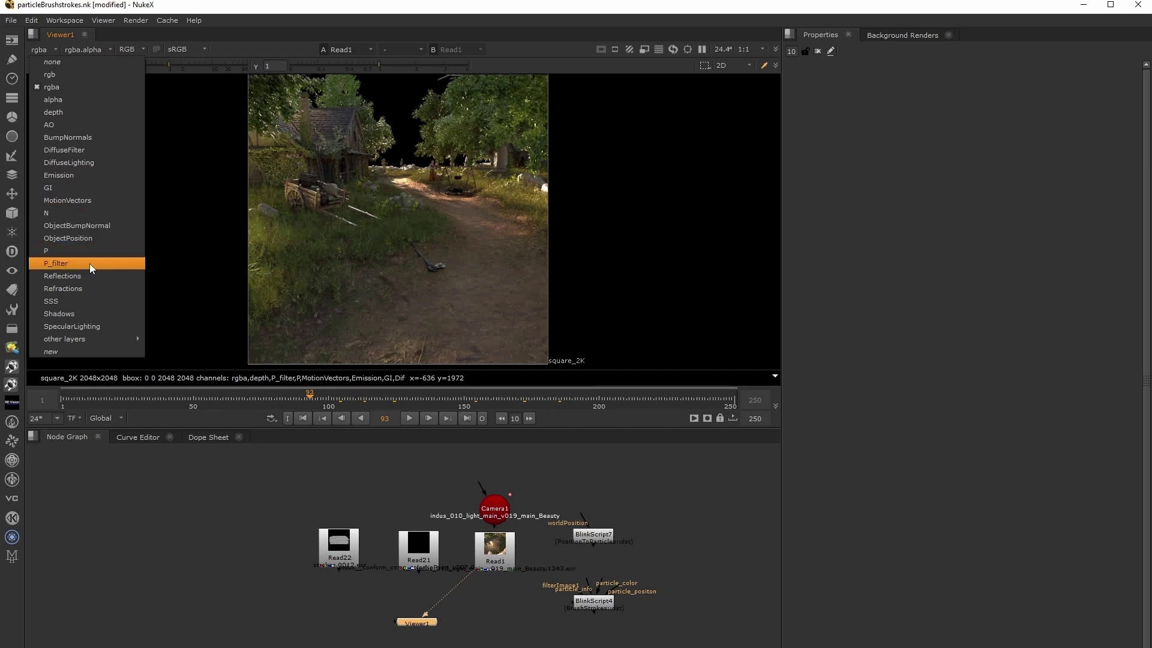
{"action": "left_click", "coordinate": [603, 518]}
Open the Camera1 properties, examine its animation curves, and go to frame 129
{"action": "double_click", "coordinate": [496, 511]}
{"action": "left_click_drag", "start_coordinate": [496, 511], "coordinate": [498, 504]}
{"action": "left_click", "coordinate": [138, 436]}
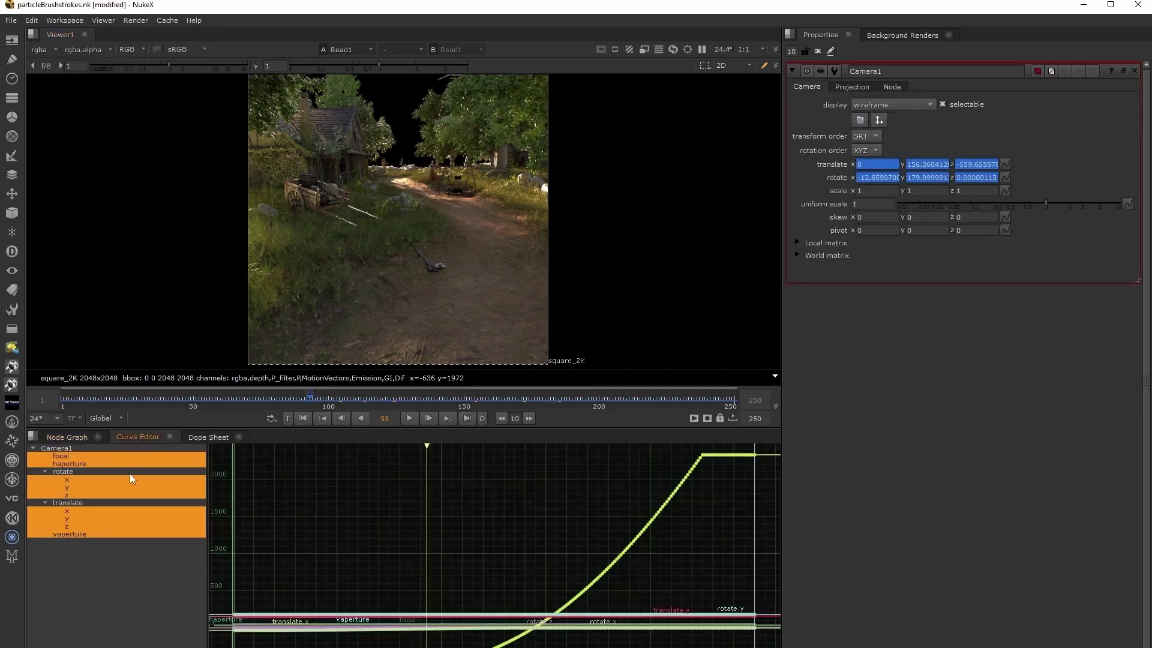
{"action": "left_click_drag", "start_coordinate": [378, 399], "coordinate": [405, 400]}
{"action": "left_click", "coordinate": [66, 437]}
Add a ContactSheet to the Read22 brush strokes, using frames instead of inputs with a frame range of 1 to 12
{"action": "left_click", "coordinate": [348, 558]}
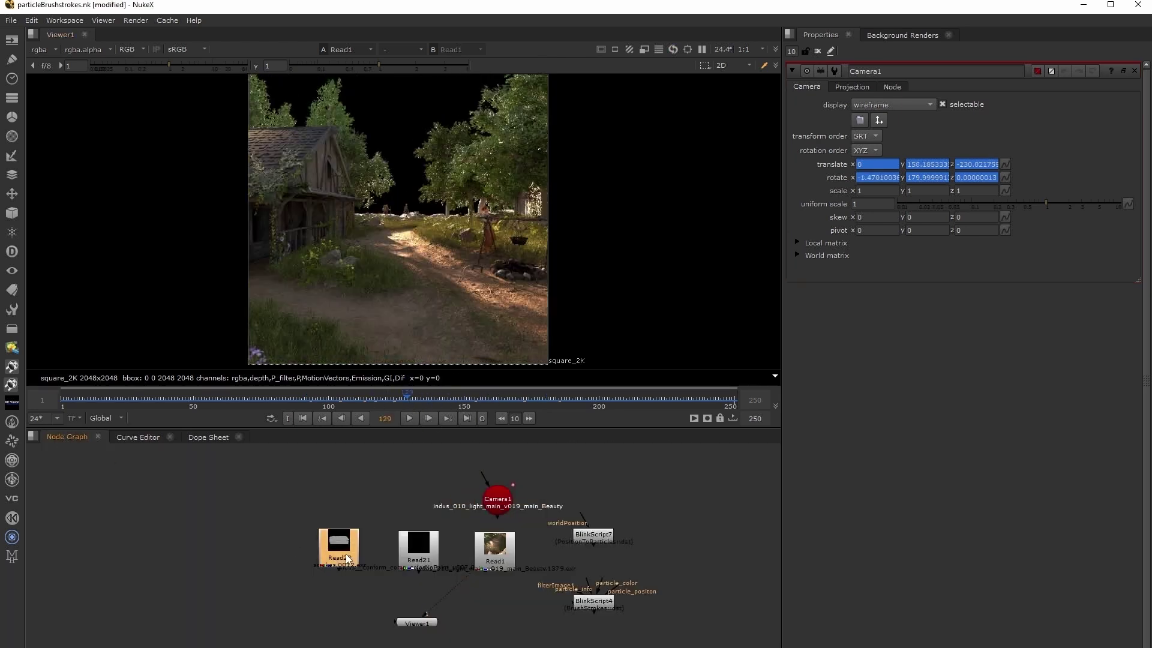
{"action": "key", "text": "1"}
{"action": "key", "text": "Tab"}
{"action": "type", "text": "con"}
{"action": "left_click", "coordinate": [252, 605]}
{"action": "left_click", "coordinate": [904, 173]}
{"action": "double_click", "coordinate": [905, 186]}
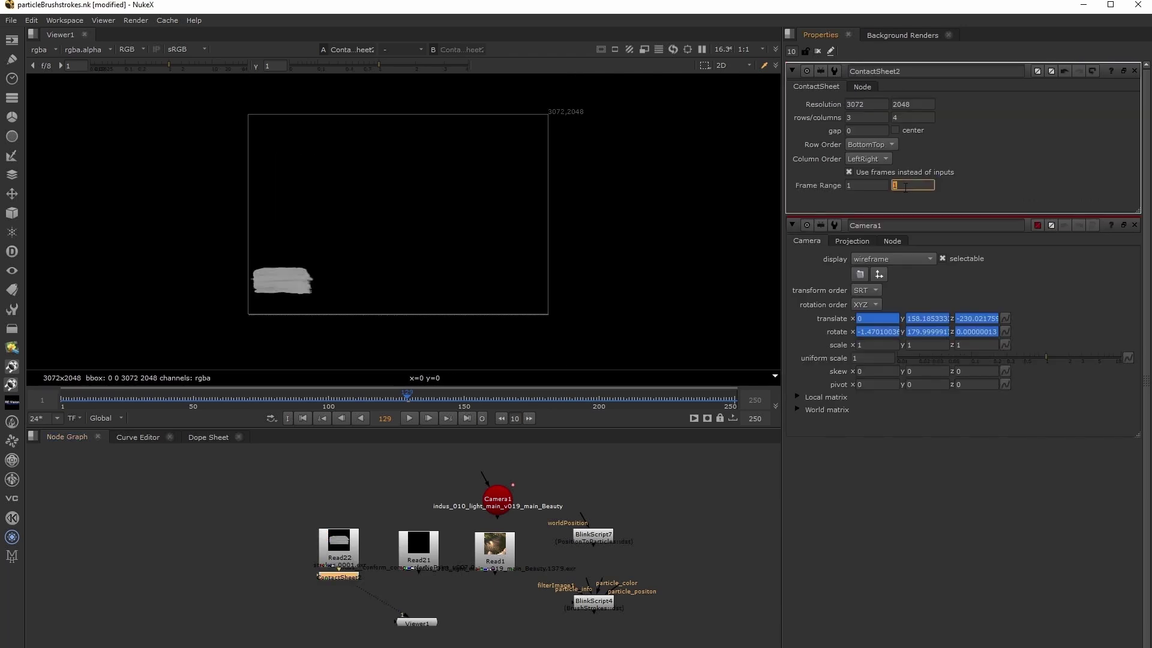
{"action": "type", "text": "12"}
{"action": "key", "text": "Return"}
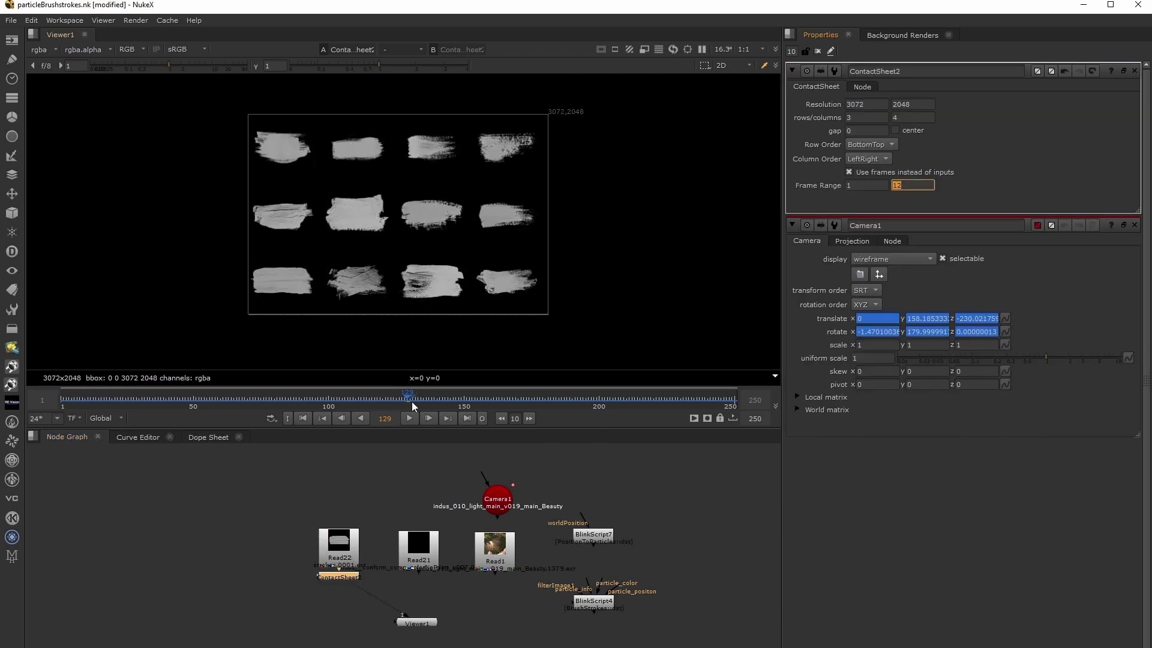
Open the PositionToParticles and BrushStrokes BlinkScript nodes and examine their kernel parameters
{"action": "left_click", "coordinate": [585, 534]}
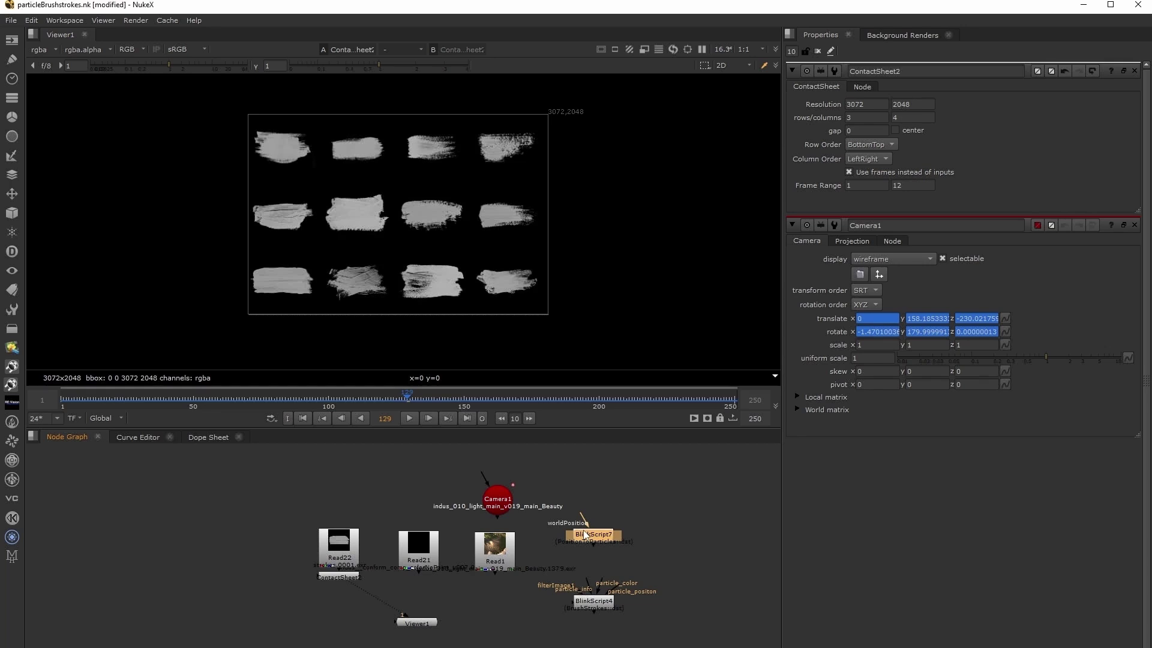
{"action": "double_click", "coordinate": [585, 534]}
{"action": "left_click", "coordinate": [600, 605]}
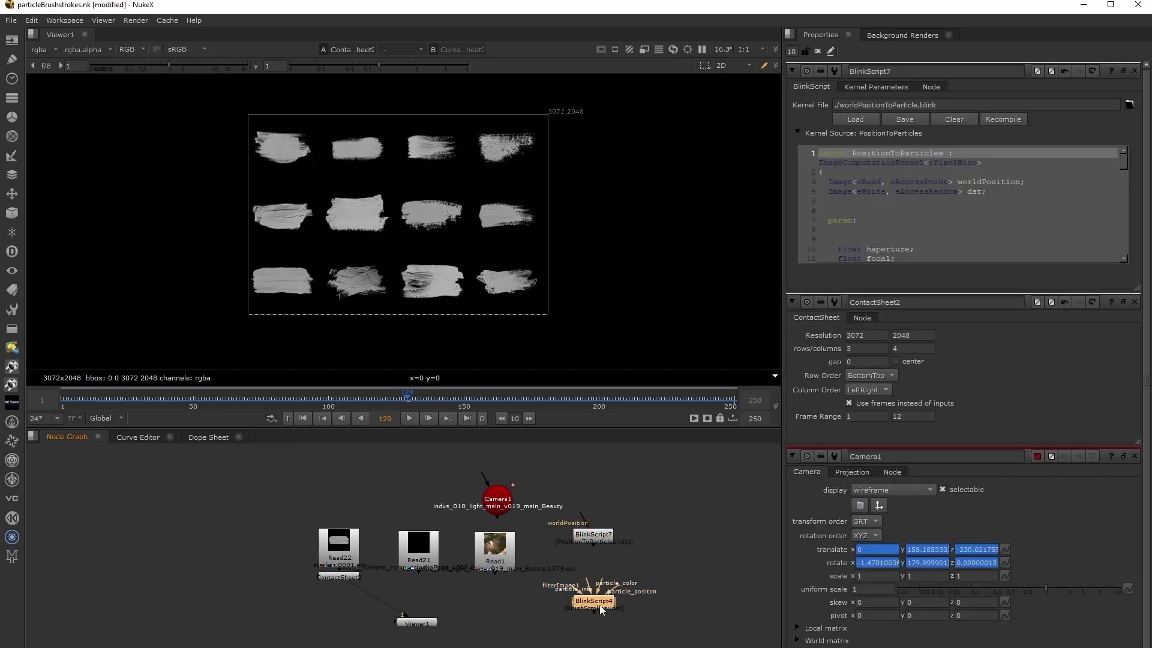
{"action": "double_click", "coordinate": [600, 605]}
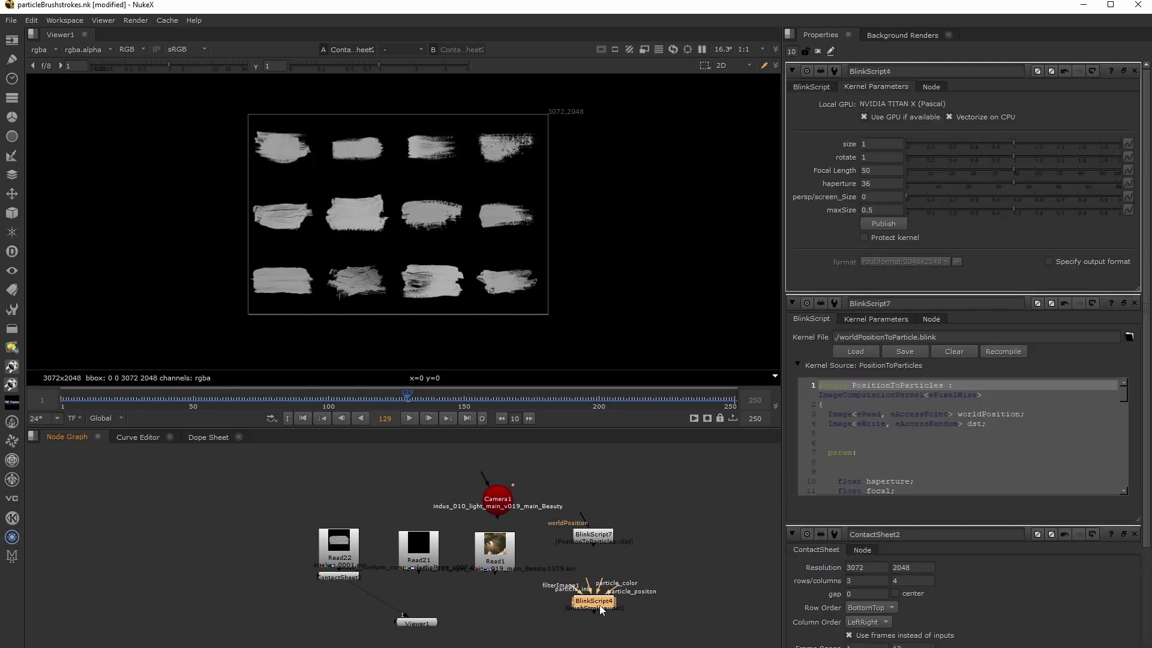
{"action": "left_click_drag", "start_coordinate": [599, 605], "coordinate": [600, 614]}
{"action": "left_click", "coordinate": [876, 319]}
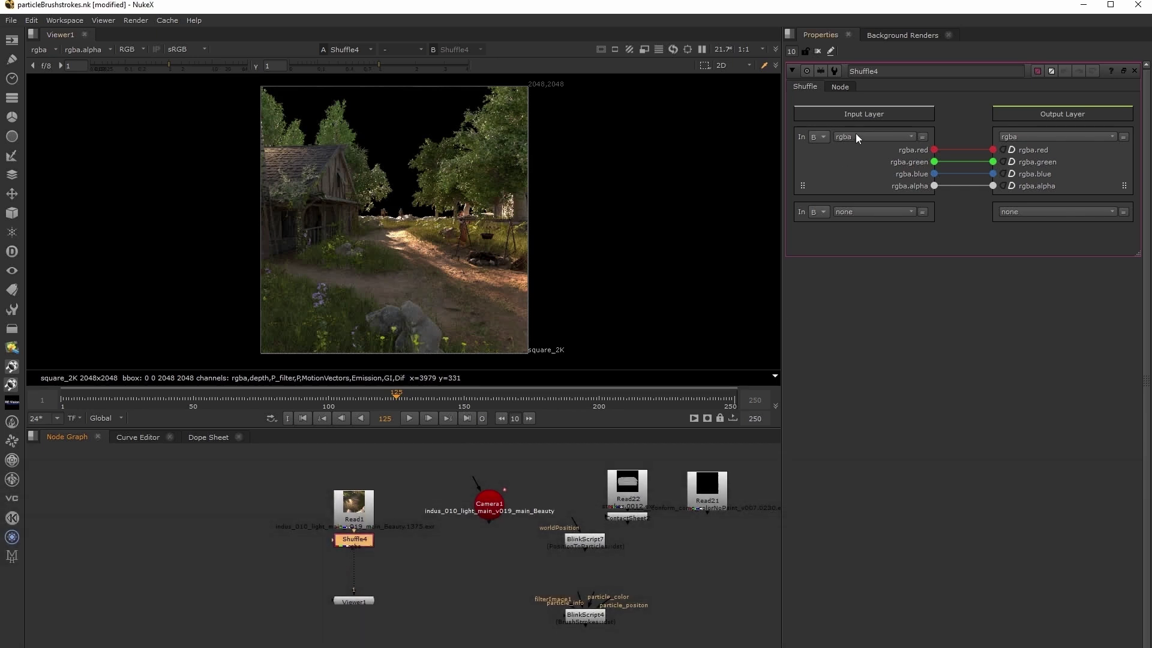
Route the P layer into rgba in Shuffle4 and inspect the foliage edges up close
{"action": "left_click", "coordinate": [856, 136]}
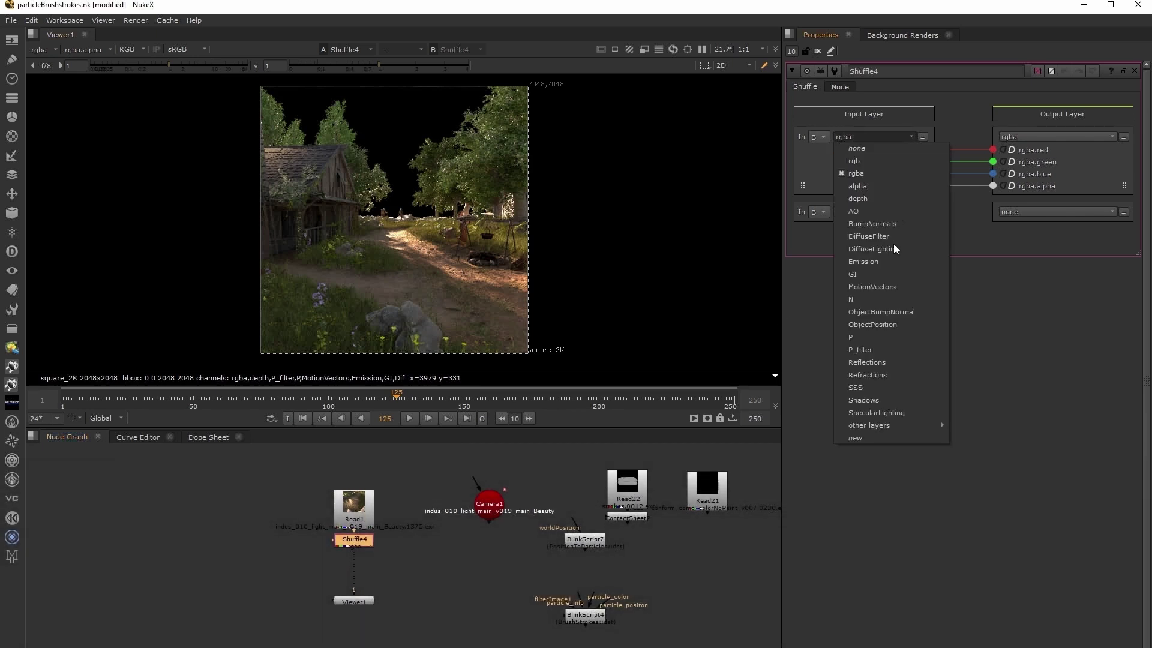
{"action": "left_click", "coordinate": [896, 337]}
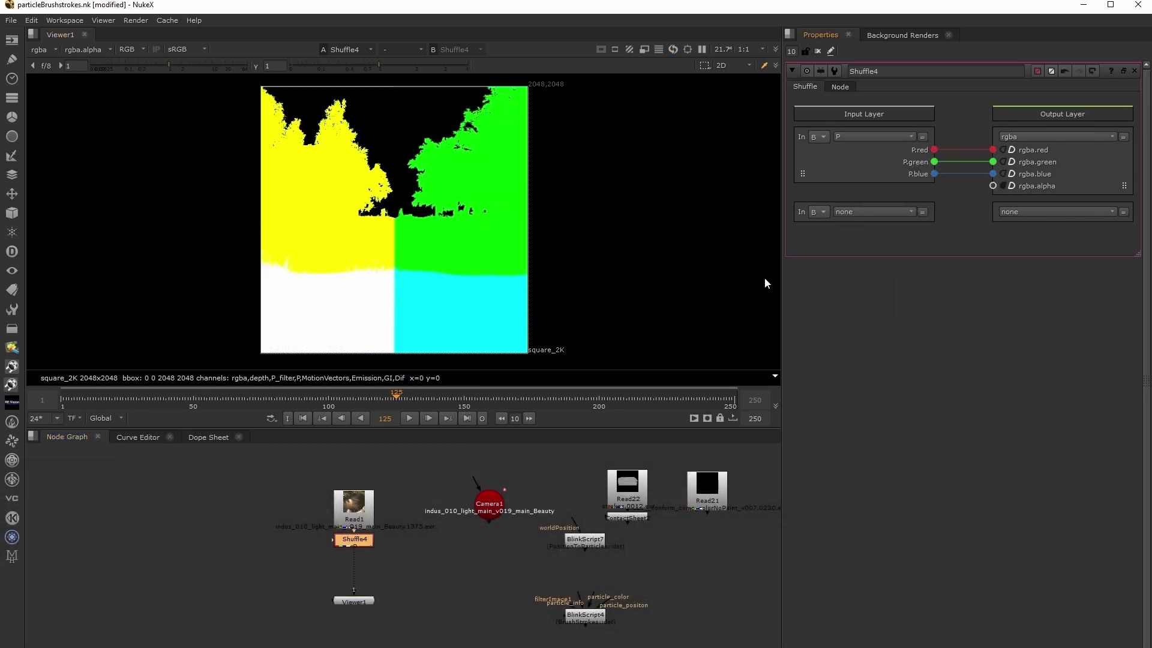
{"action": "scroll", "coordinate": [568, 185], "scroll_direction": "up", "scroll_amount": 10}
{"action": "scroll", "coordinate": [594, 180], "scroll_direction": "up", "scroll_amount": 4}
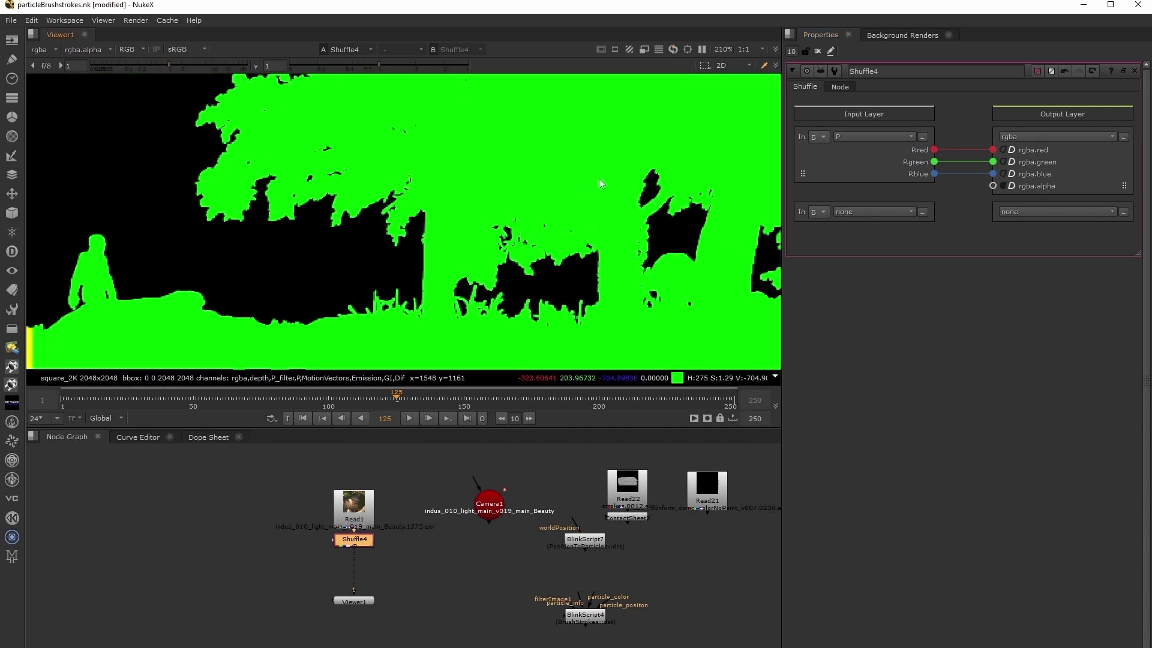
{"action": "scroll", "coordinate": [385, 272], "scroll_direction": "up", "scroll_amount": 4}
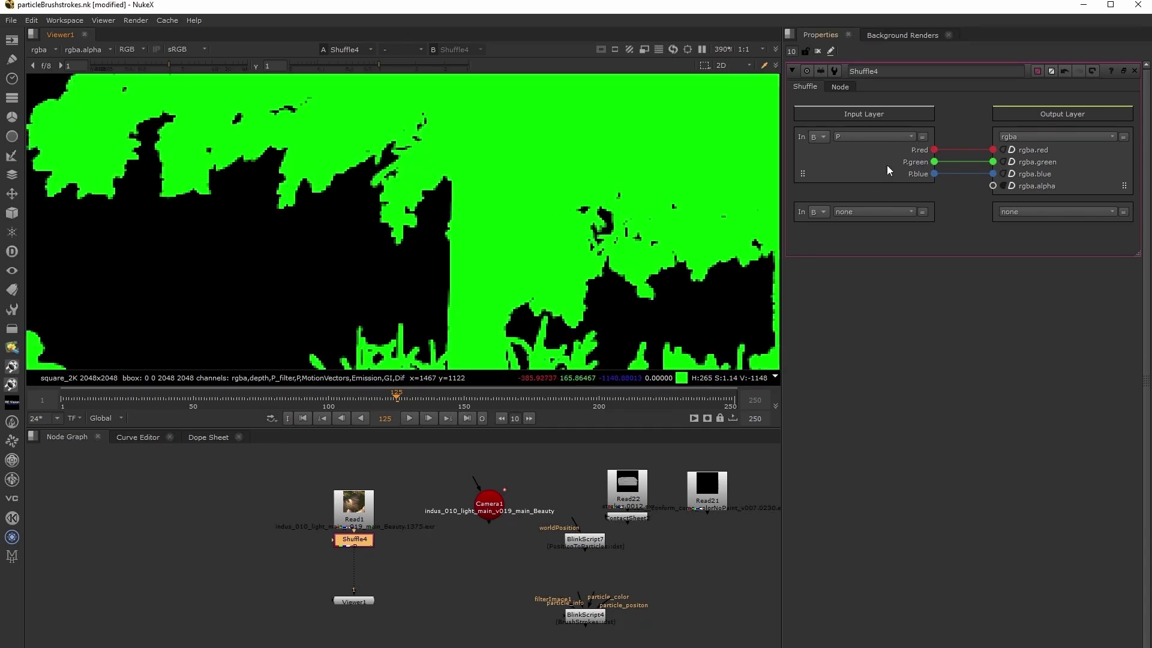
Set Shuffle4's input layer to P_filter and inspect the edges of the trees and grass
{"action": "left_click", "coordinate": [877, 135]}
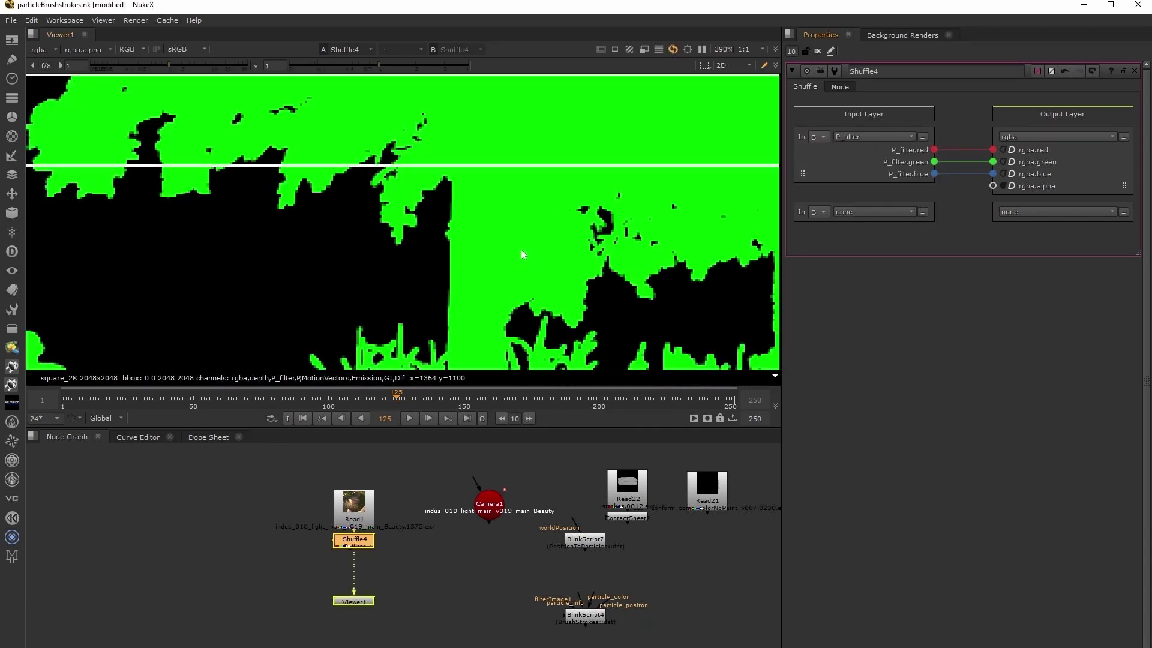
{"action": "left_click", "coordinate": [864, 149]}
{"action": "scroll", "coordinate": [512, 236], "scroll_direction": "down", "scroll_amount": 1}
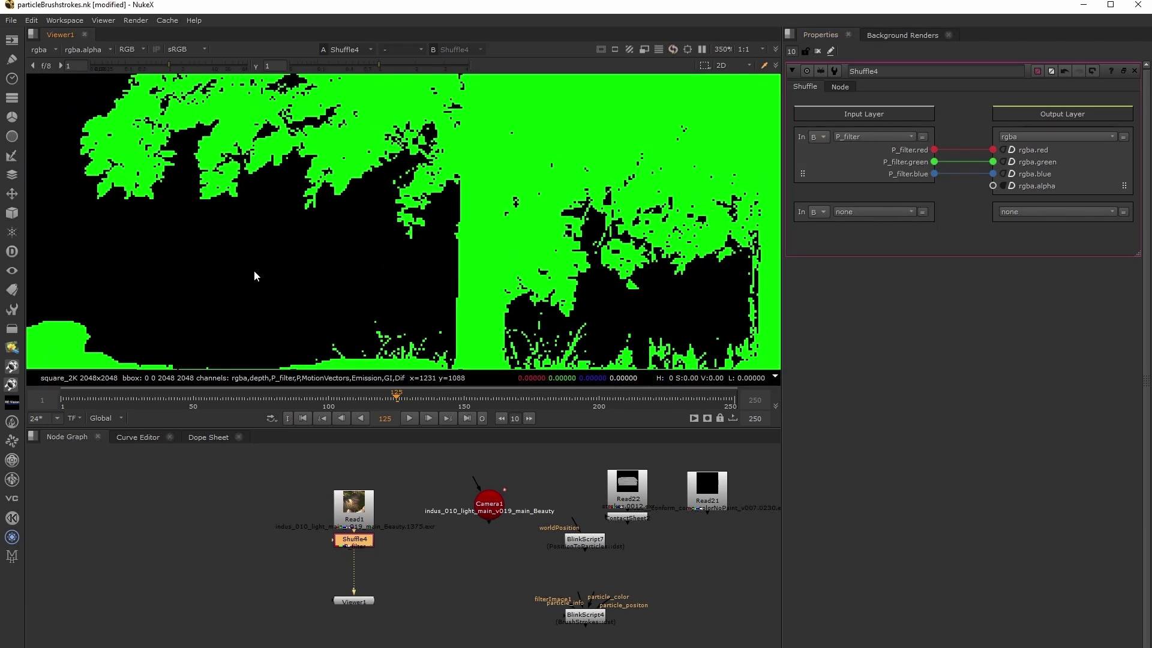
{"action": "middle_click_drag", "start_coordinate": [271, 265], "coordinate": [591, 304]}
{"action": "middle_click_drag", "start_coordinate": [565, 255], "coordinate": [295, 140]}
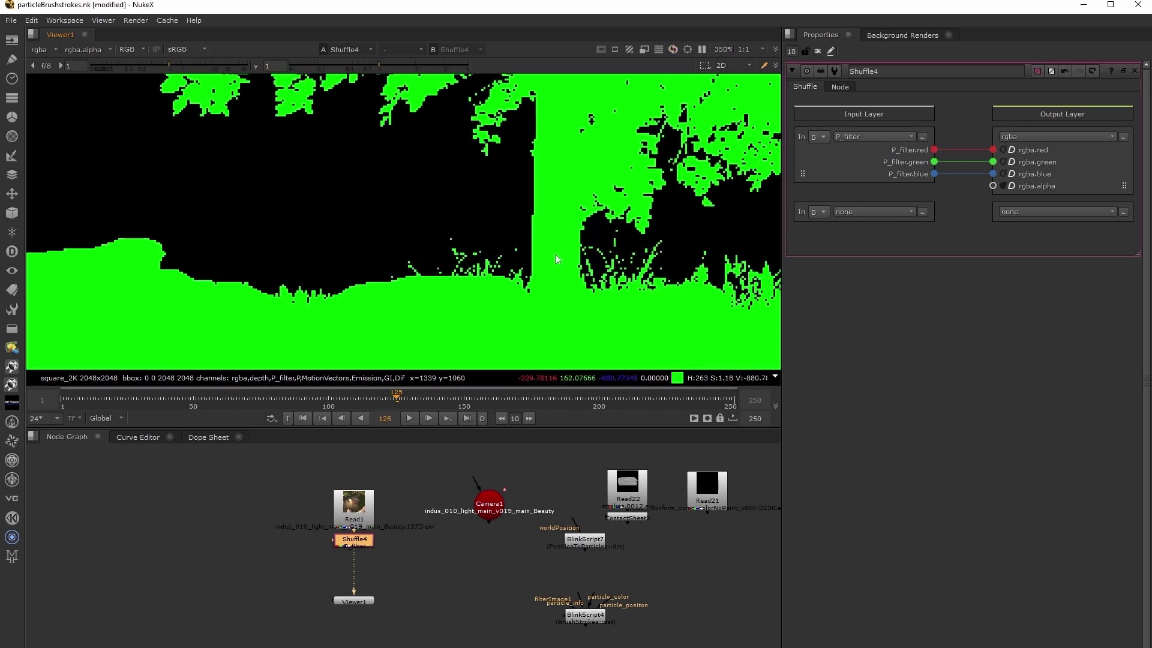
{"action": "middle_click_drag", "start_coordinate": [554, 253], "coordinate": [530, 250]}
{"action": "scroll", "coordinate": [534, 249], "scroll_direction": "down", "scroll_amount": 4}
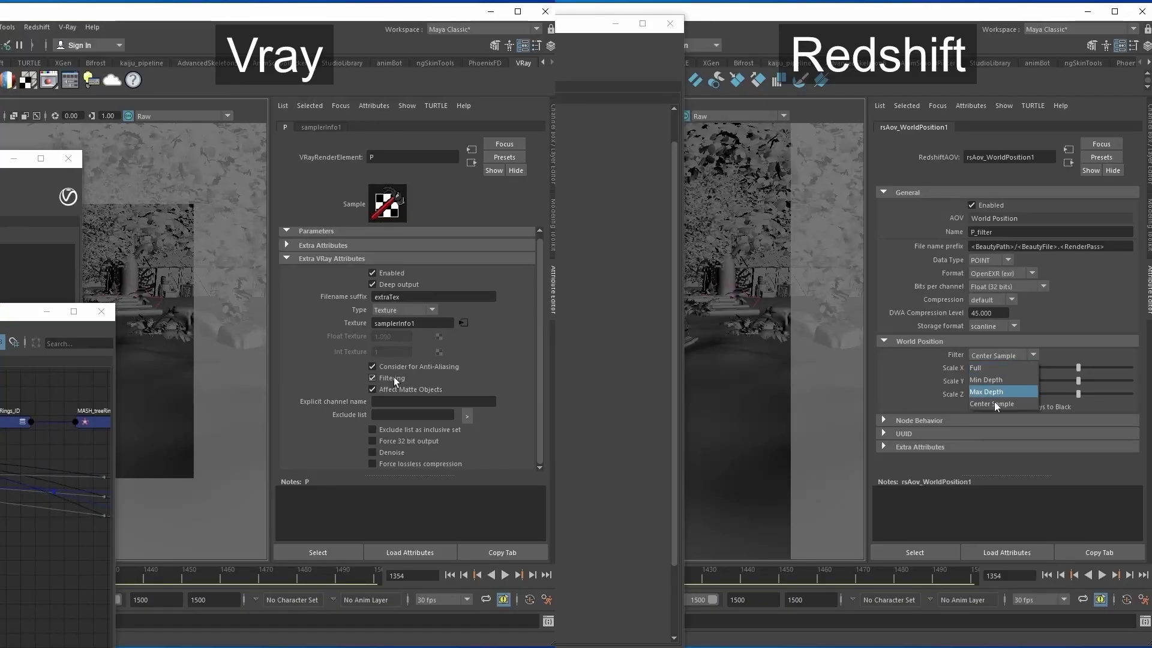
Switch to Maya and set the Redshift World Position AOV's filter to Center Sample
{"action": "left_click", "coordinate": [995, 404]}
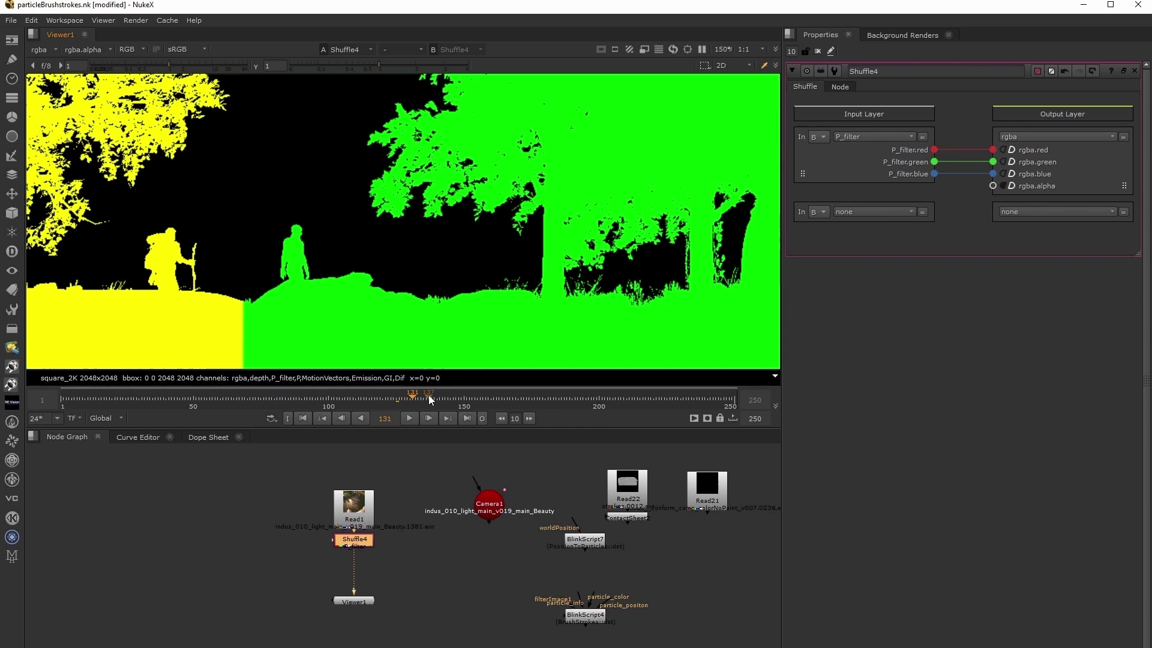
At frame 137, branch a Grade off Read1, limit it to the P_filter channels and set its blue multiply to -1
{"action": "left_click", "coordinate": [428, 394]}
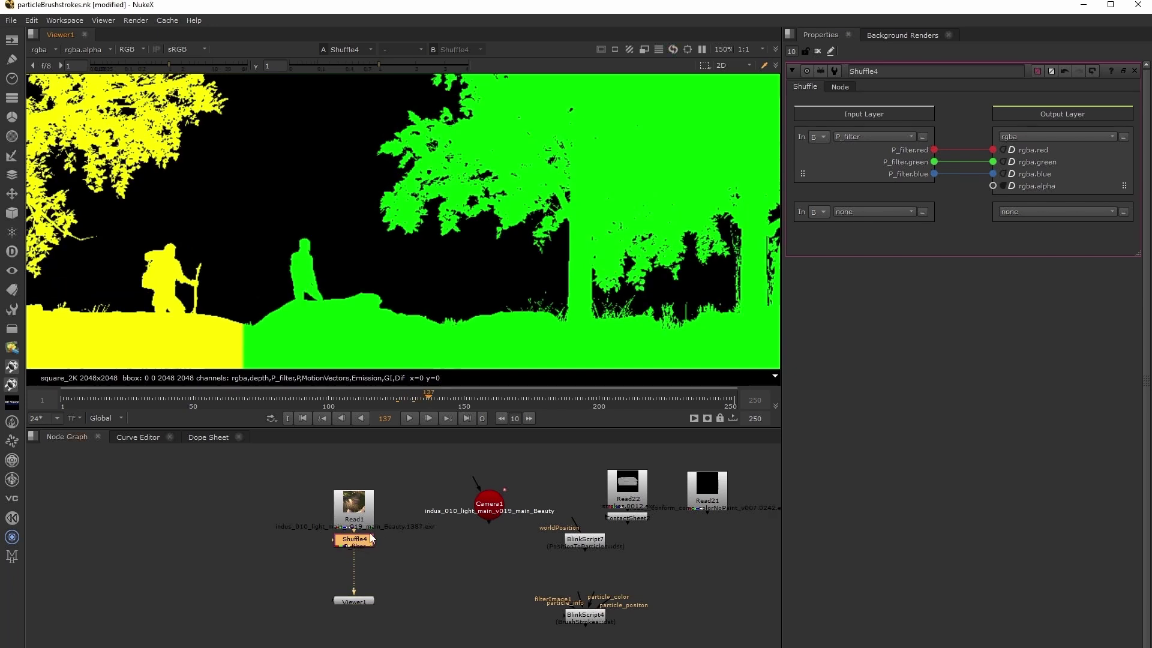
{"action": "left_click_drag", "start_coordinate": [369, 538], "coordinate": [353, 516]}
{"action": "left_click", "coordinate": [353, 559]}
{"action": "key", "text": "g"}
{"action": "left_click", "coordinate": [893, 102]}
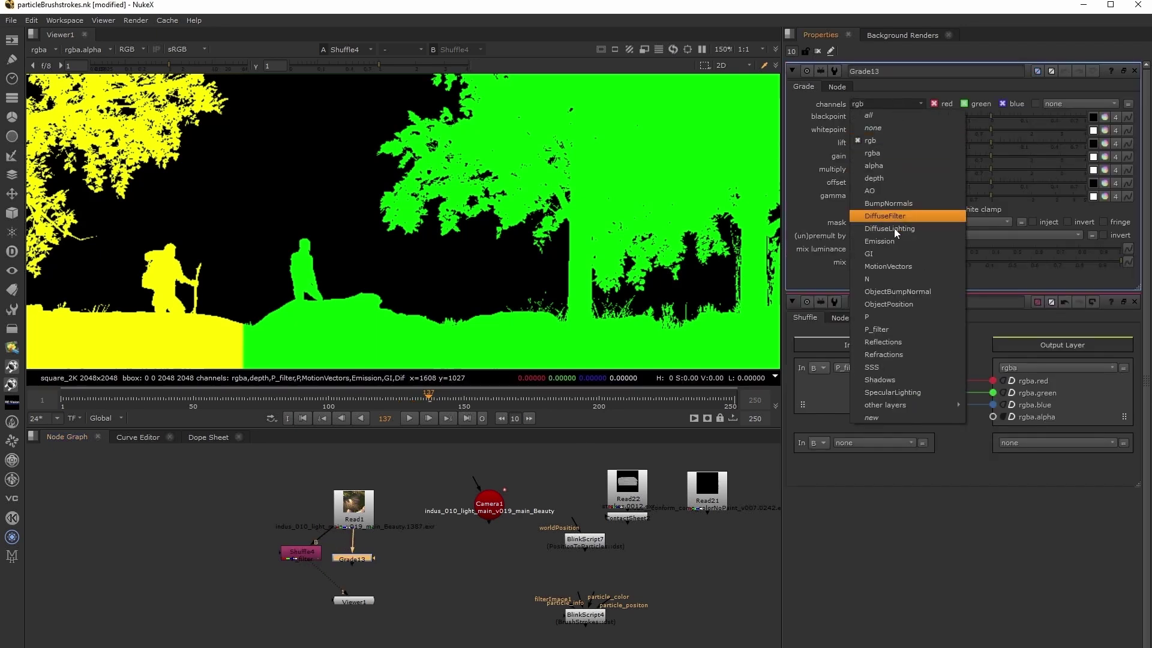
{"action": "left_click", "coordinate": [893, 328]}
{"action": "left_click", "coordinate": [1116, 170]}
{"action": "double_click", "coordinate": [956, 171]}
{"action": "type", "text": "-1"}
Add a PositionToPoints node after the Grade and set its surface point to P_filter
{"action": "left_click", "coordinate": [363, 603]}
{"action": "left_click_drag", "start_coordinate": [362, 603], "coordinate": [361, 613]}
{"action": "left_click", "coordinate": [357, 567]}
{"action": "left_click", "coordinate": [917, 211]}
{"action": "key", "text": "Tab"}
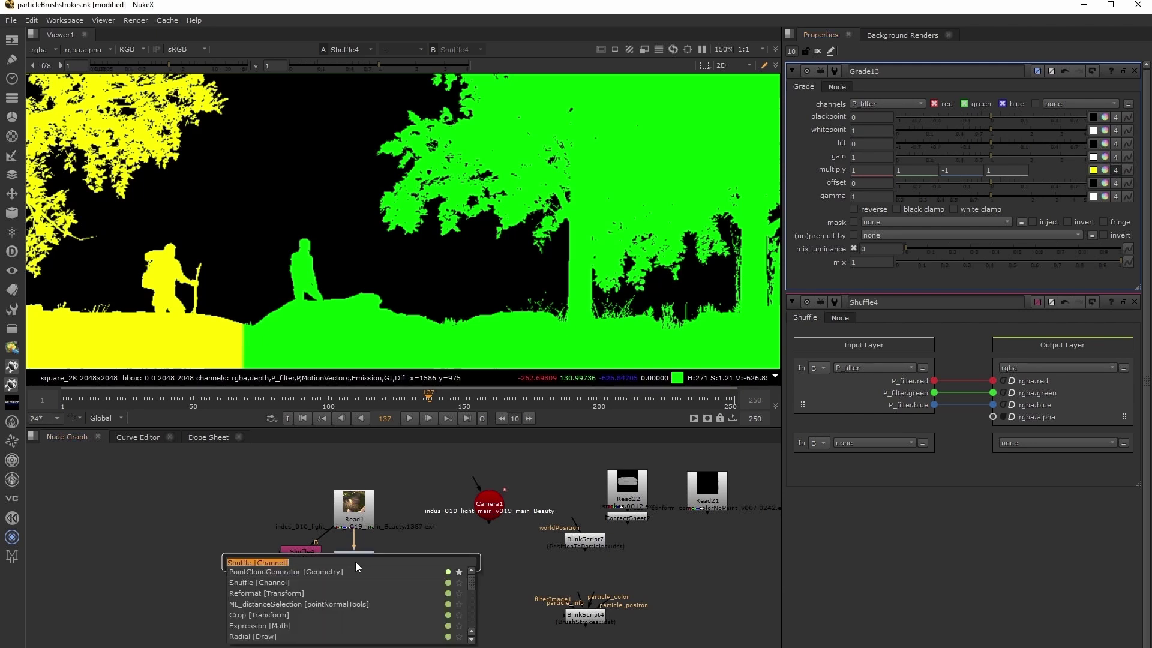
{"action": "type", "text": "position"}
{"action": "key", "text": "Return"}
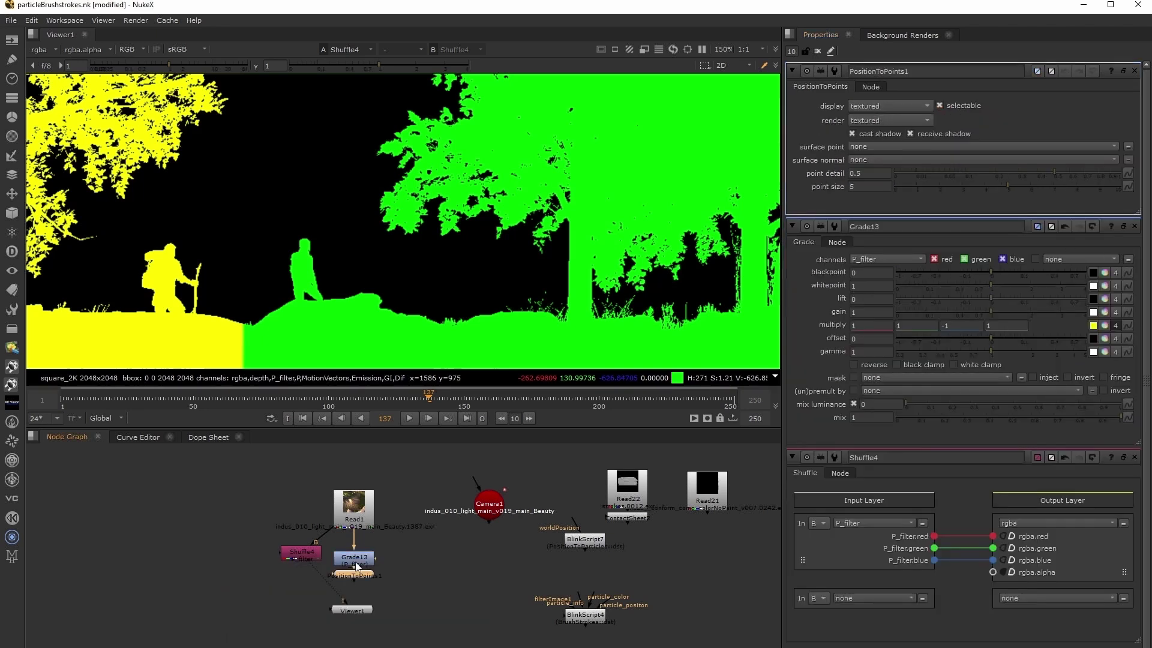
{"action": "left_click", "coordinate": [862, 147]}
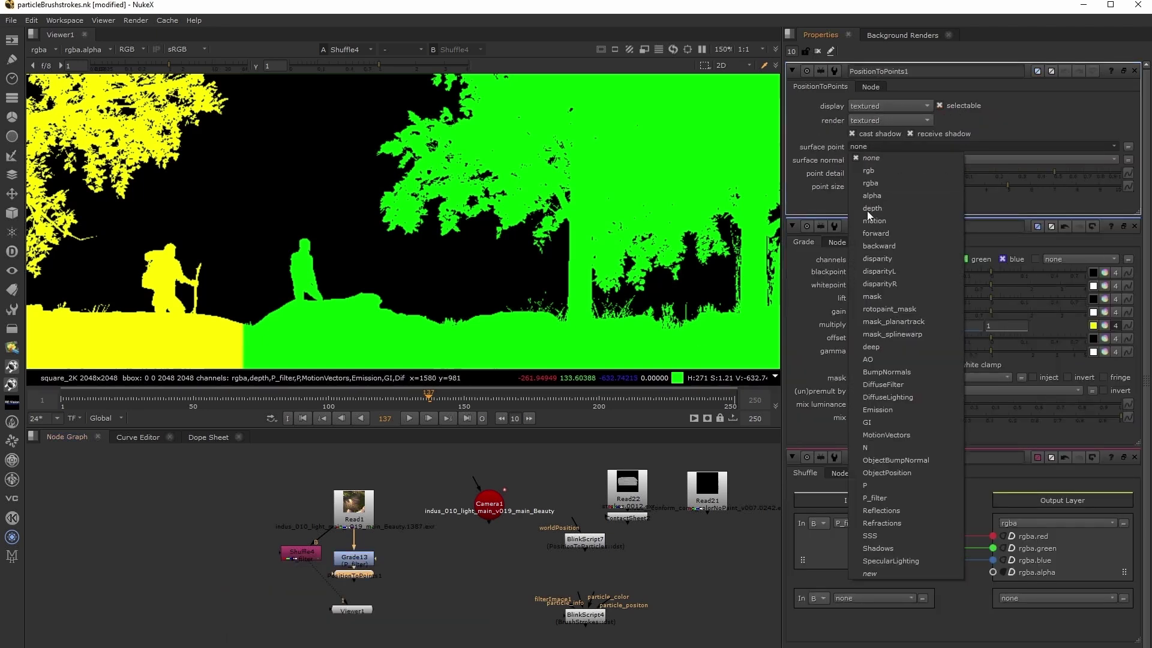
{"action": "left_click", "coordinate": [887, 498]}
View the generated point cloud in 3D and examine it from several angles together with Camera1
{"action": "key", "text": "1"}
{"action": "left_click", "coordinate": [489, 503]}
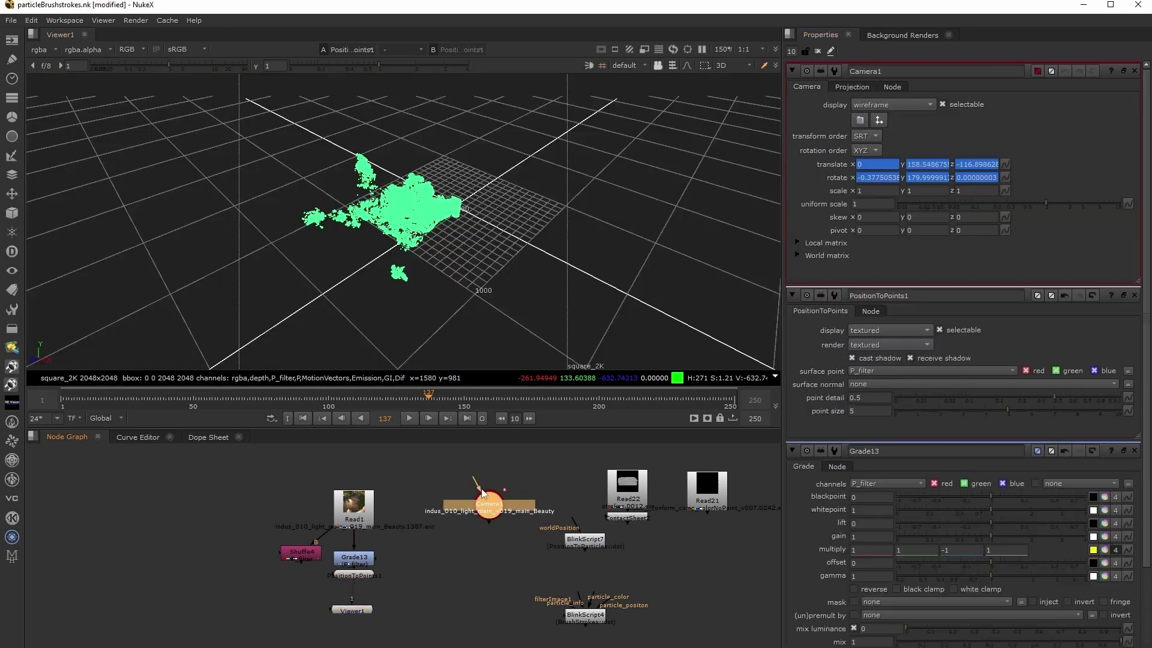
{"action": "left_click_drag", "start_coordinate": [484, 278], "coordinate": [197, 177], "text": "ctrl"}
{"action": "left_click", "coordinate": [489, 319]}
{"action": "left_click_drag", "start_coordinate": [507, 276], "coordinate": [414, 303], "text": "ctrl"}
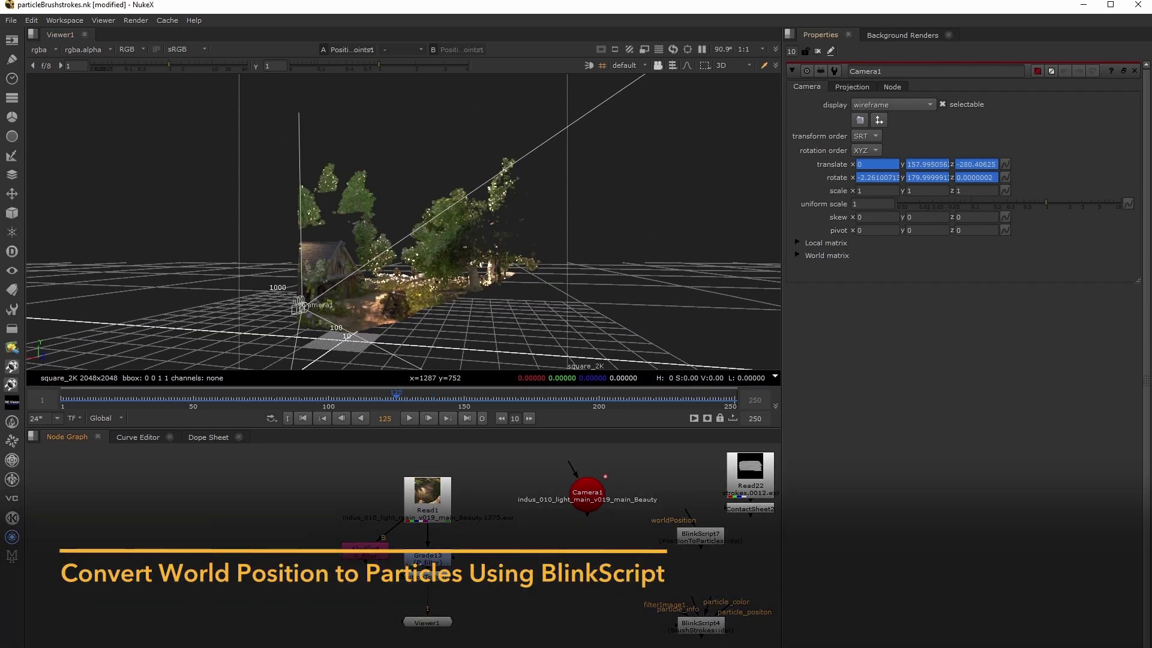
Delete the PositionToPoints node and place Shuffle4 below the Grade, viewing the shuffled position pass
{"action": "left_click_drag", "start_coordinate": [702, 539], "coordinate": [534, 578]}
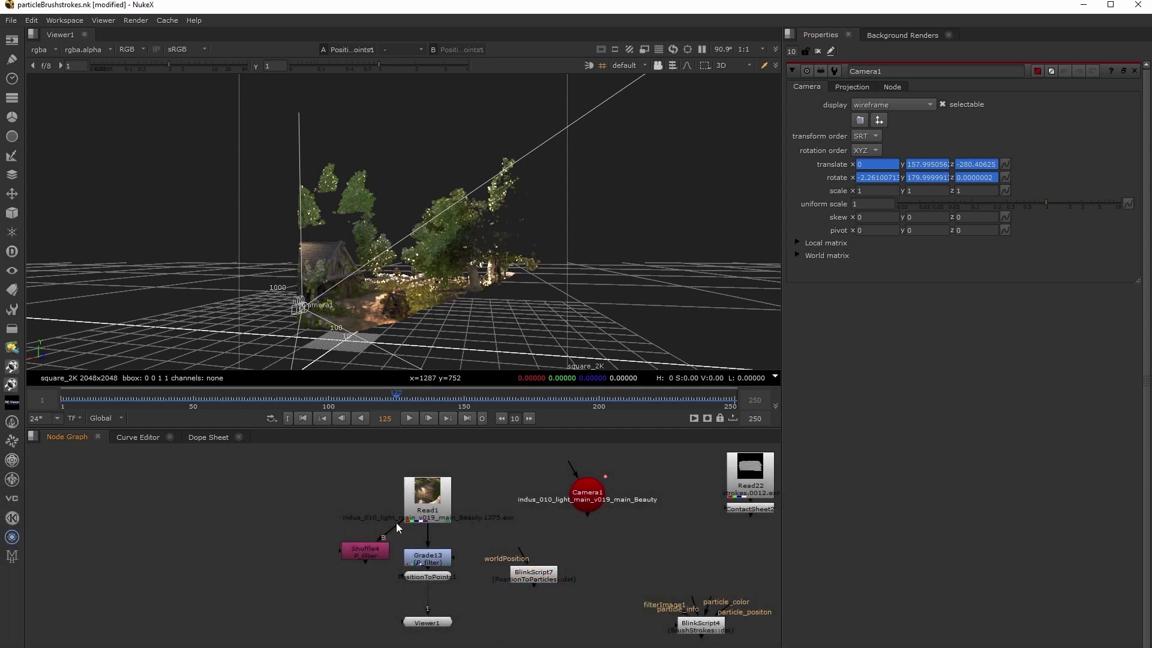
{"action": "left_click_drag", "start_coordinate": [366, 557], "coordinate": [363, 565]}
{"action": "key", "text": "1"}
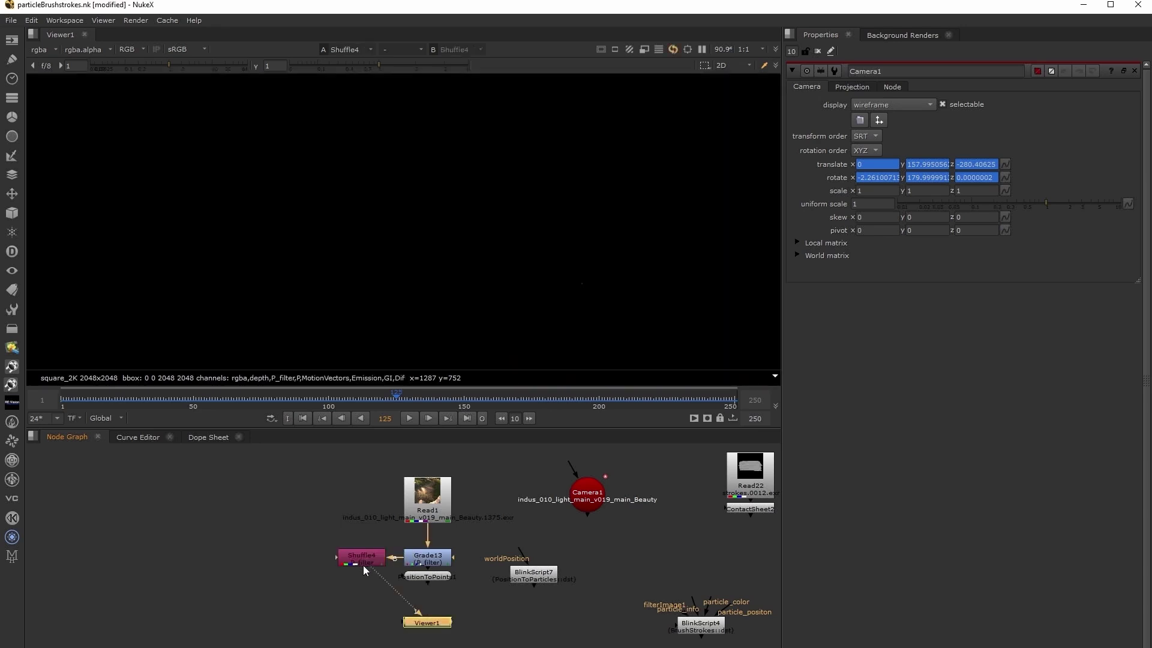
{"action": "left_click", "coordinate": [422, 578]}
{"action": "key", "text": "Delete"}
{"action": "left_click_drag", "start_coordinate": [353, 562], "coordinate": [419, 592]}
{"action": "scroll", "coordinate": [484, 300], "scroll_direction": "down", "scroll_amount": 4}
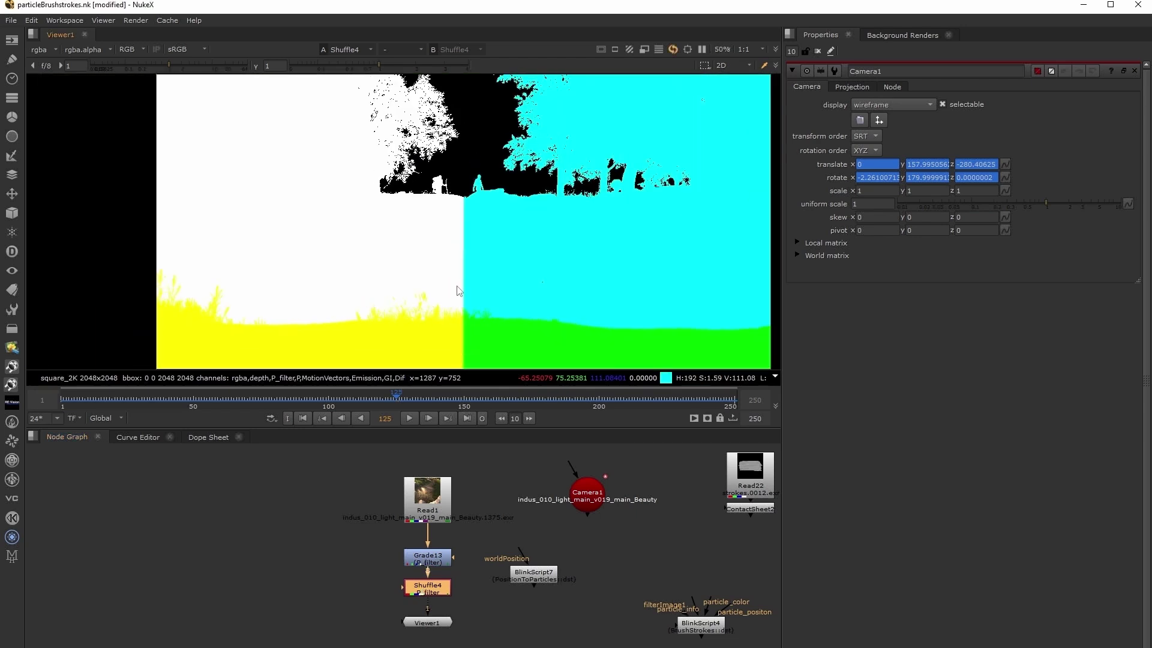
Connect BlinkScript7's worldPosition input to Shuffle4 and place Camera1 beside Read1
{"action": "left_click_drag", "start_coordinate": [538, 578], "coordinate": [502, 647]}
{"action": "left_click_drag", "start_coordinate": [585, 502], "coordinate": [528, 513]}
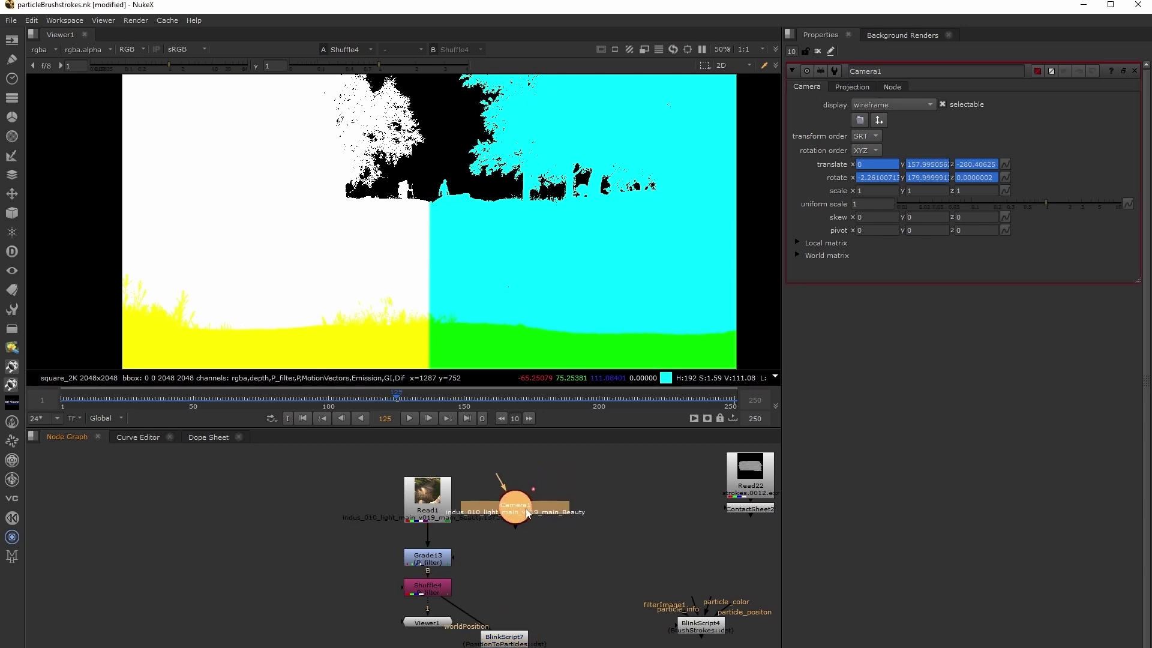
Link Camera1's world matrix to the Camera Matrix parameter of BlinkScript7
{"action": "left_click", "coordinate": [796, 256]}
{"action": "double_click", "coordinate": [513, 643]}
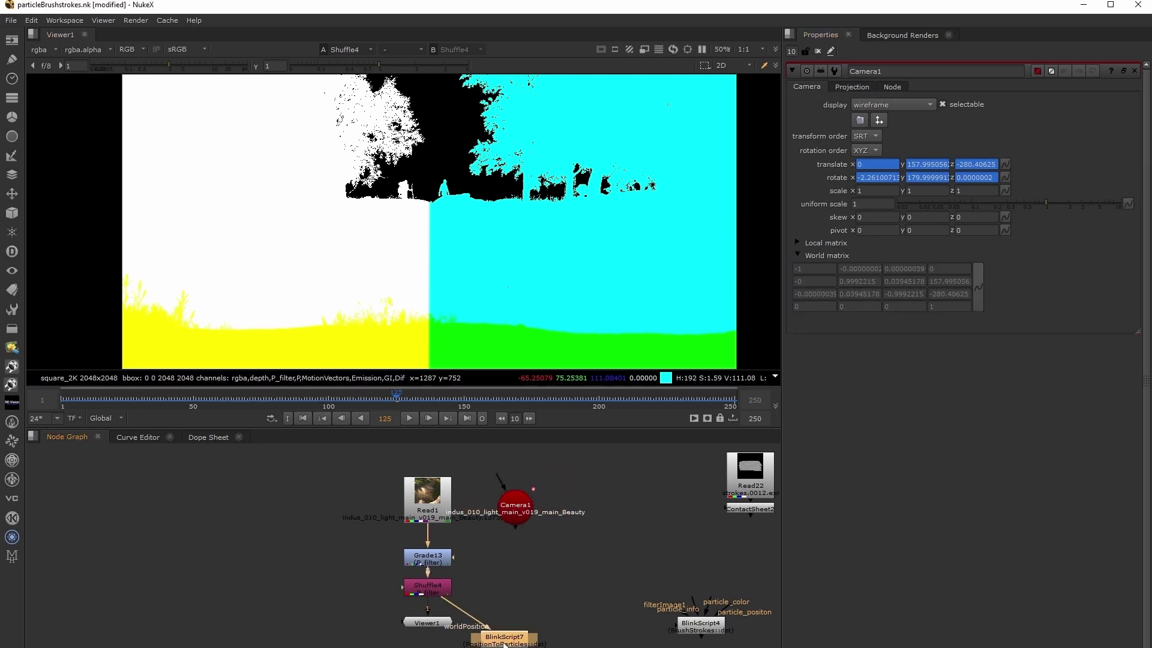
{"action": "double_click", "coordinate": [528, 509]}
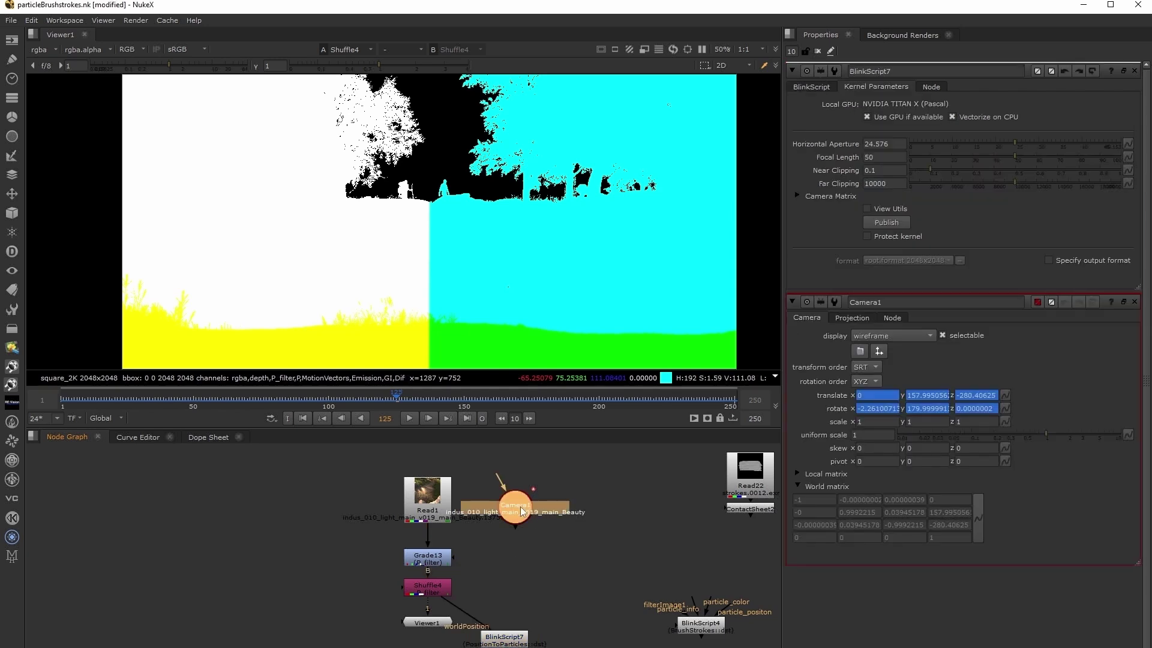
{"action": "left_click", "coordinate": [798, 472]}
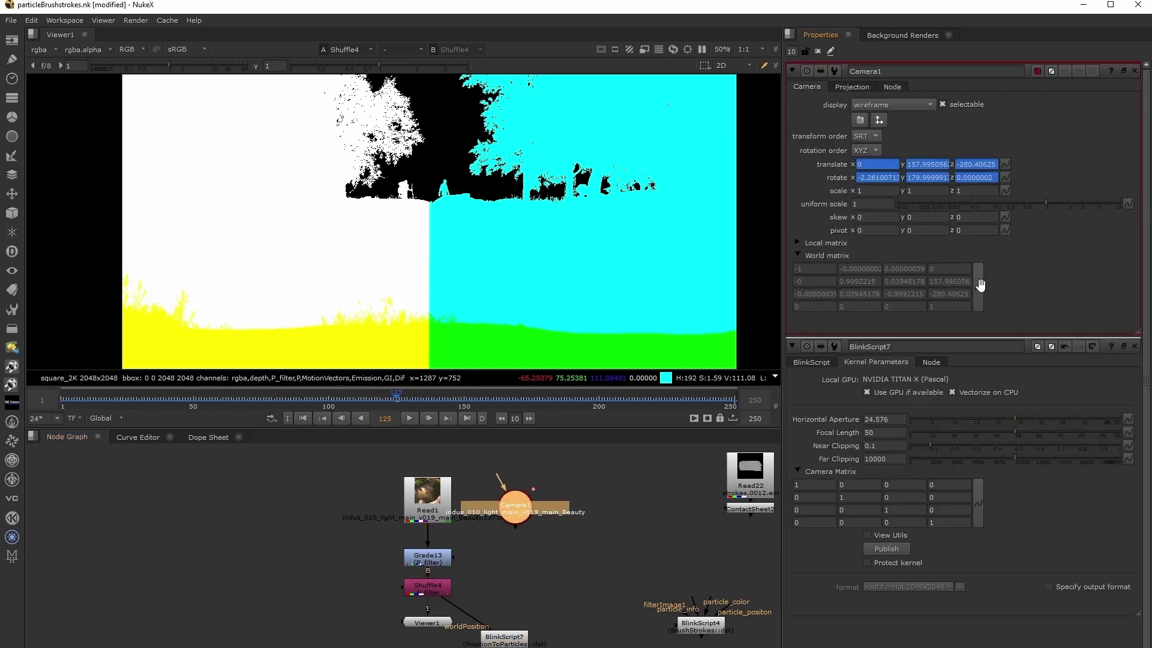
{"action": "left_click_drag", "start_coordinate": [977, 499], "coordinate": [978, 500]}
Link Camera1's focal length and horizontal aperture to the matching kernel parameters of BlinkScript7
{"action": "left_click", "coordinate": [852, 86]}
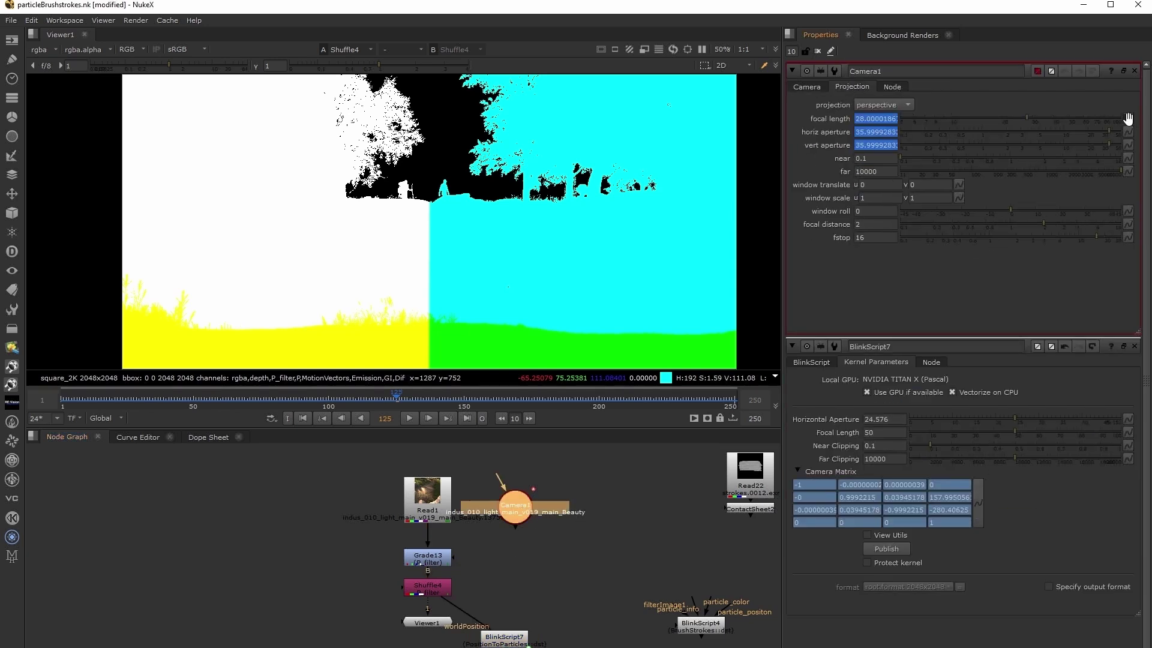
{"action": "left_click_drag", "start_coordinate": [1128, 118], "coordinate": [1128, 432]}
{"action": "left_click_drag", "start_coordinate": [1128, 131], "coordinate": [1128, 419]}
Fill the alpha output of Shuffle4 with white and move Viewer1 beside BlinkScript7
{"action": "double_click", "coordinate": [444, 594]}
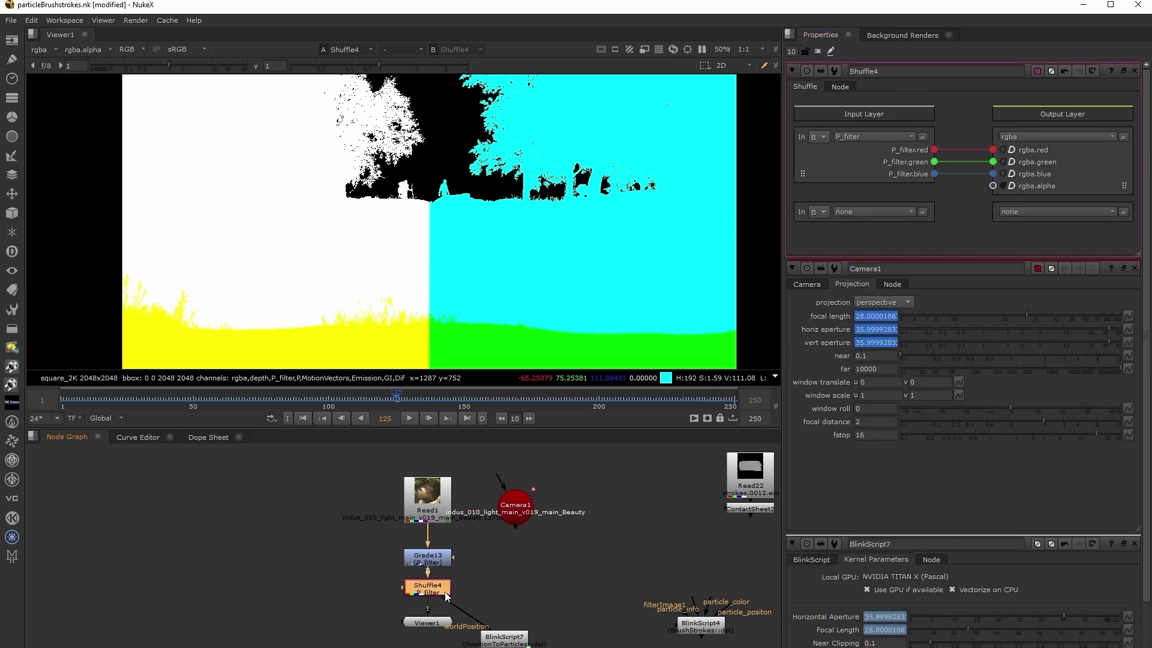
{"action": "left_click", "coordinate": [1012, 186]}
{"action": "left_click_drag", "start_coordinate": [427, 622], "coordinate": [401, 640]}
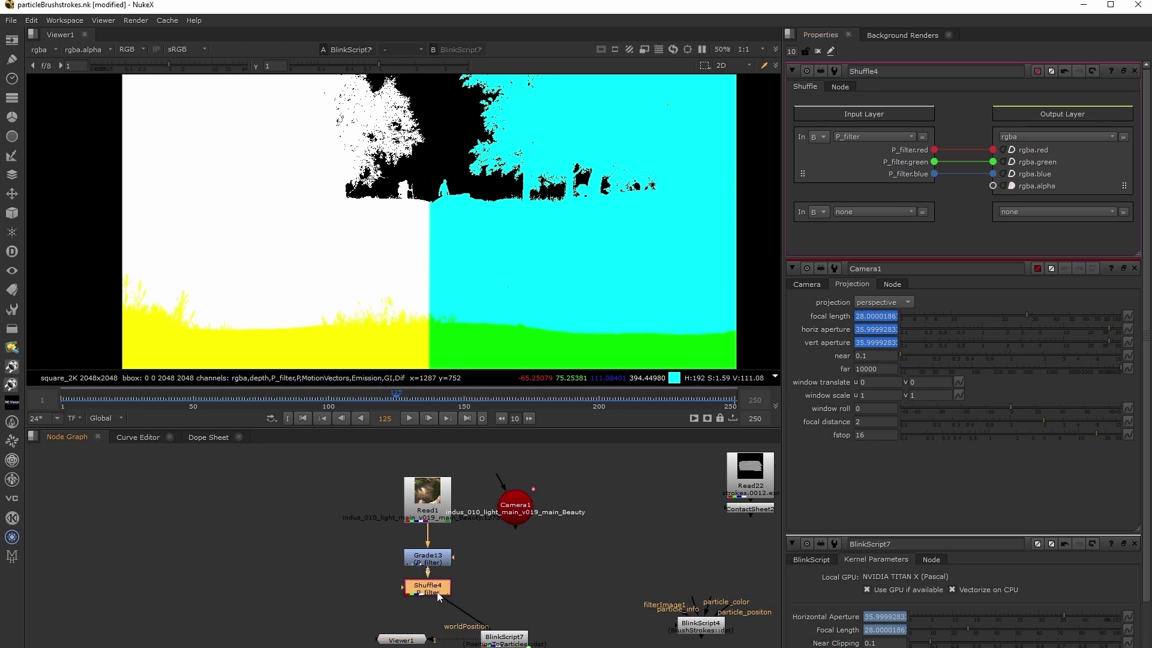
View the output of BlinkScript7, fit it to the viewer and scrub to frame 145
{"action": "left_click", "coordinate": [503, 636]}
{"action": "key", "text": "1"}
{"action": "key", "text": "f"}
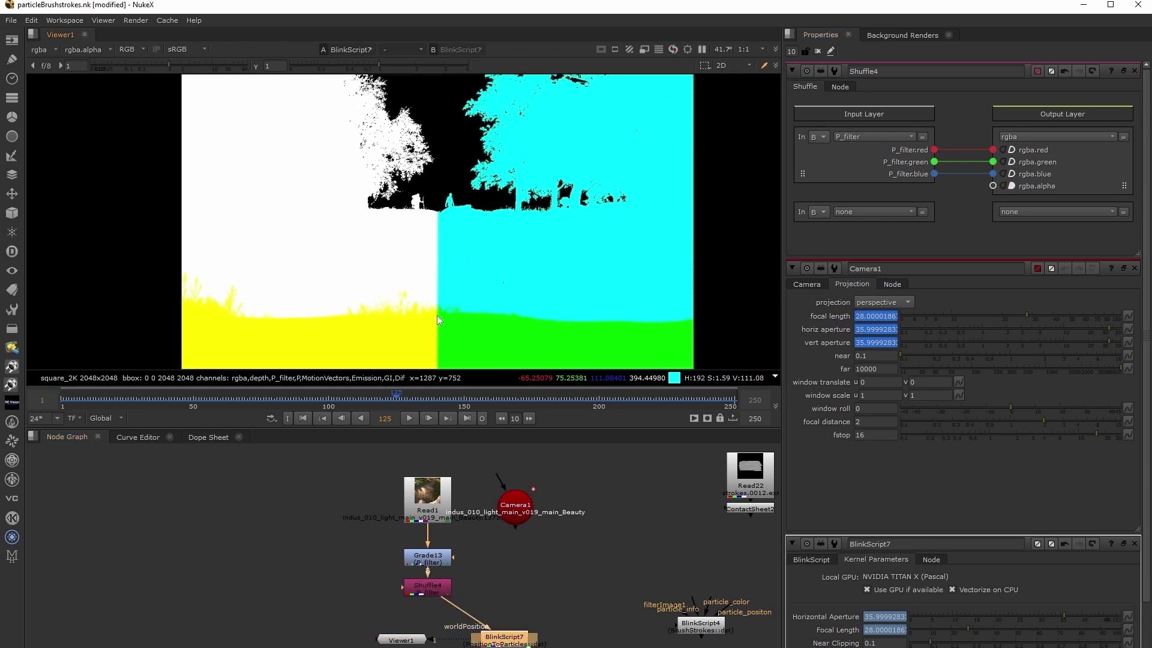
{"action": "left_click_drag", "start_coordinate": [412, 397], "coordinate": [449, 398]}
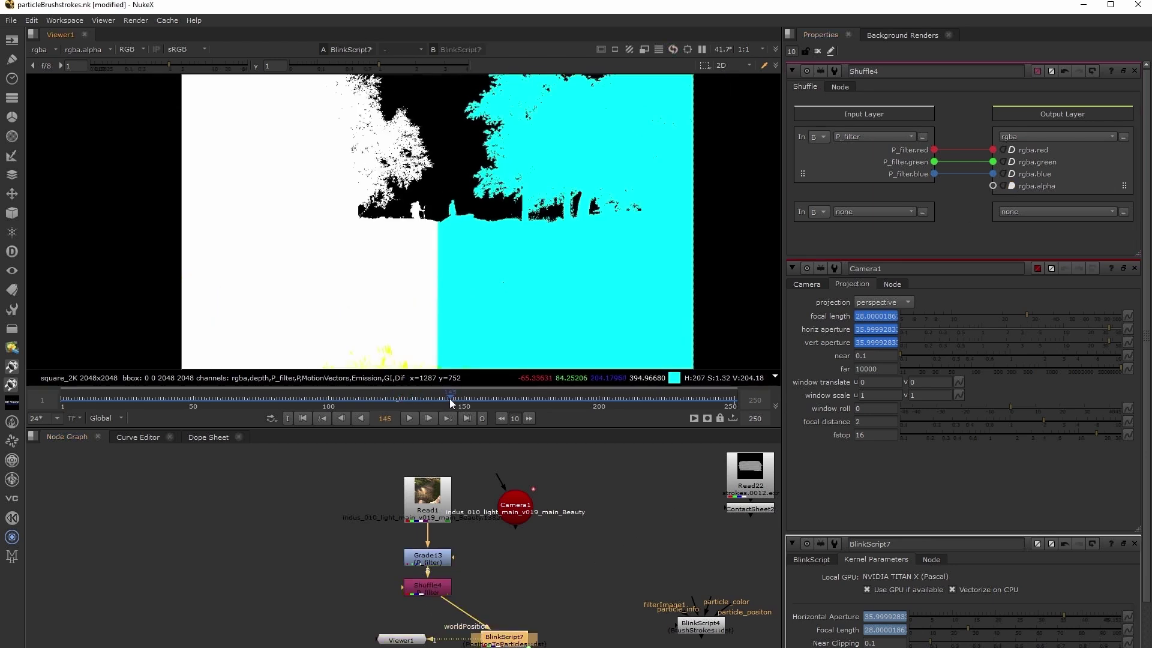
Move BlinkScript7 straight below Shuffle4, leaving room for more nodes between them
{"action": "middle_click_drag", "start_coordinate": [533, 582], "coordinate": [564, 558]}
{"action": "left_click_drag", "start_coordinate": [433, 606], "coordinate": [380, 613]}
{"action": "left_click_drag", "start_coordinate": [541, 611], "coordinate": [464, 647]}
{"action": "middle_click_drag", "start_coordinate": [538, 572], "coordinate": [500, 579]}
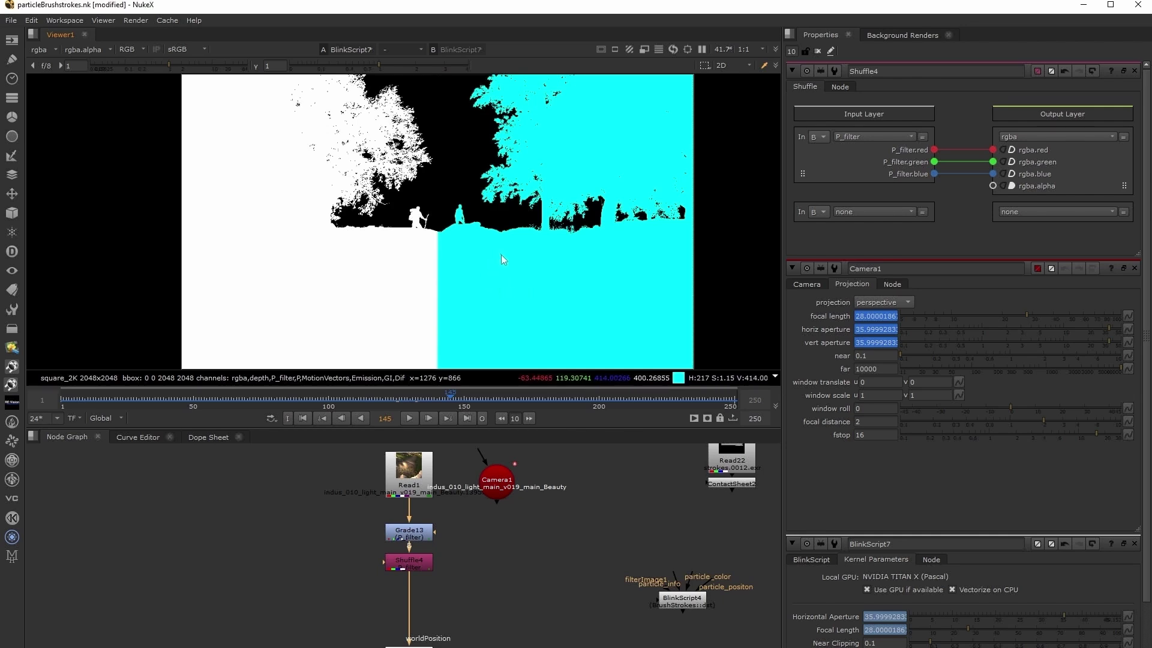
Step frame by frame from 145 to 153 to examine how the generated positions change
{"action": "key", "text": "Right"}
{"action": "key", "text": "Right"}
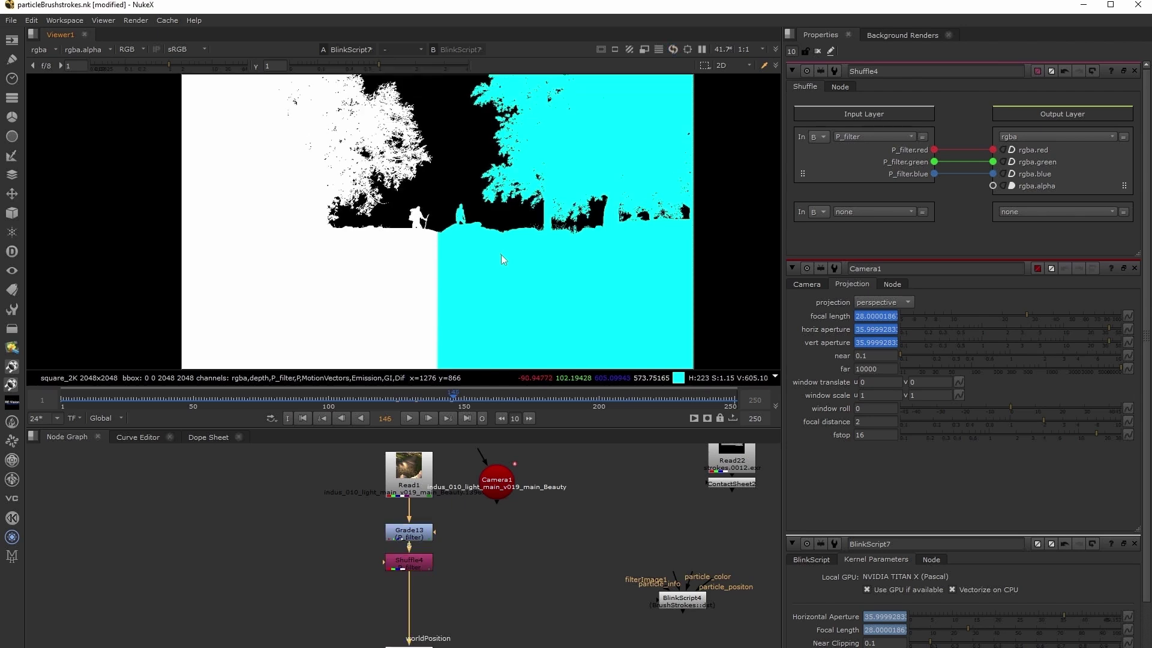
{"action": "key", "text": "Right"}
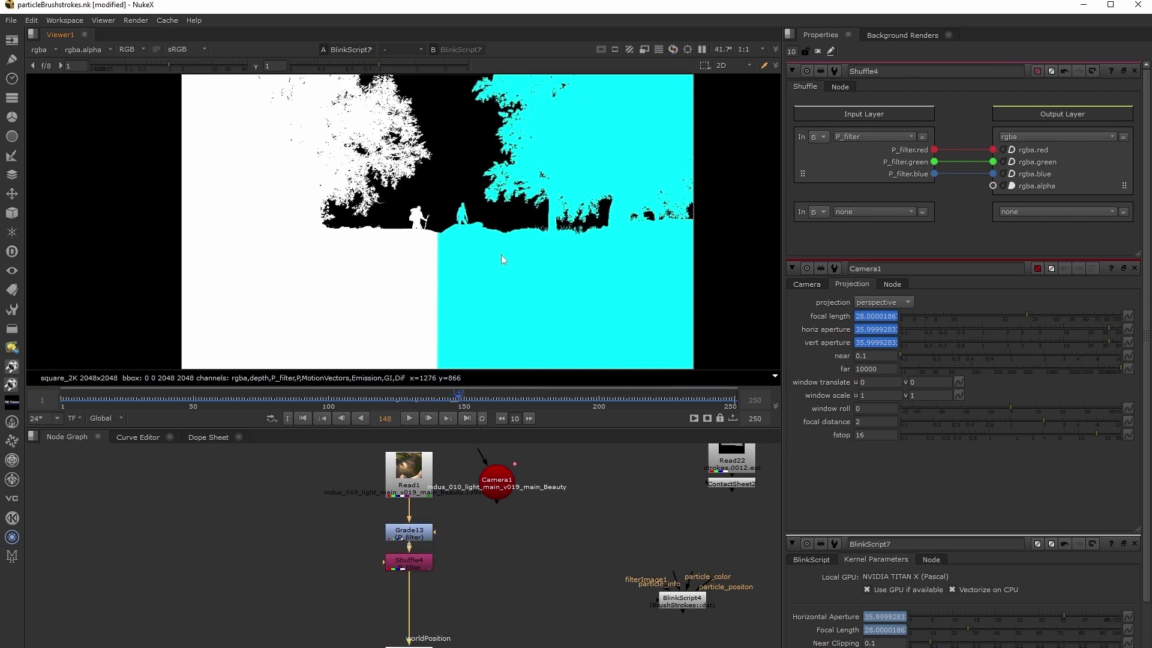
{"action": "key", "text": "Right"}
{"action": "key", "text": "Right"}
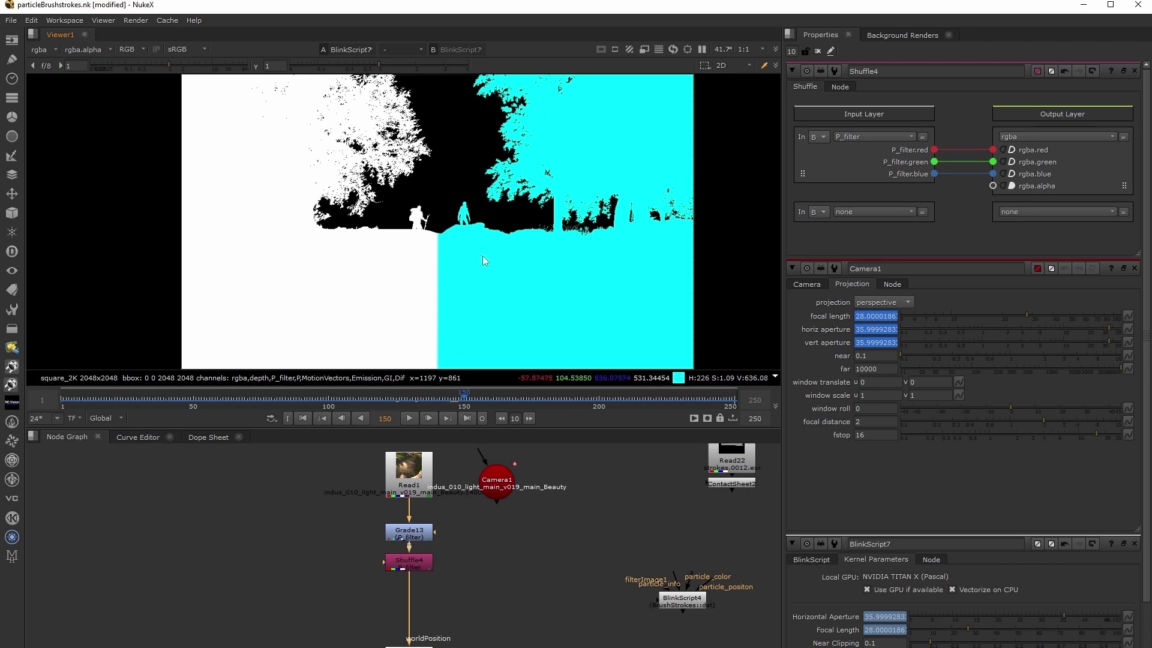
{"action": "key", "text": "Right"}
{"action": "key", "text": "Right"}
{"action": "key", "text": "Right"}
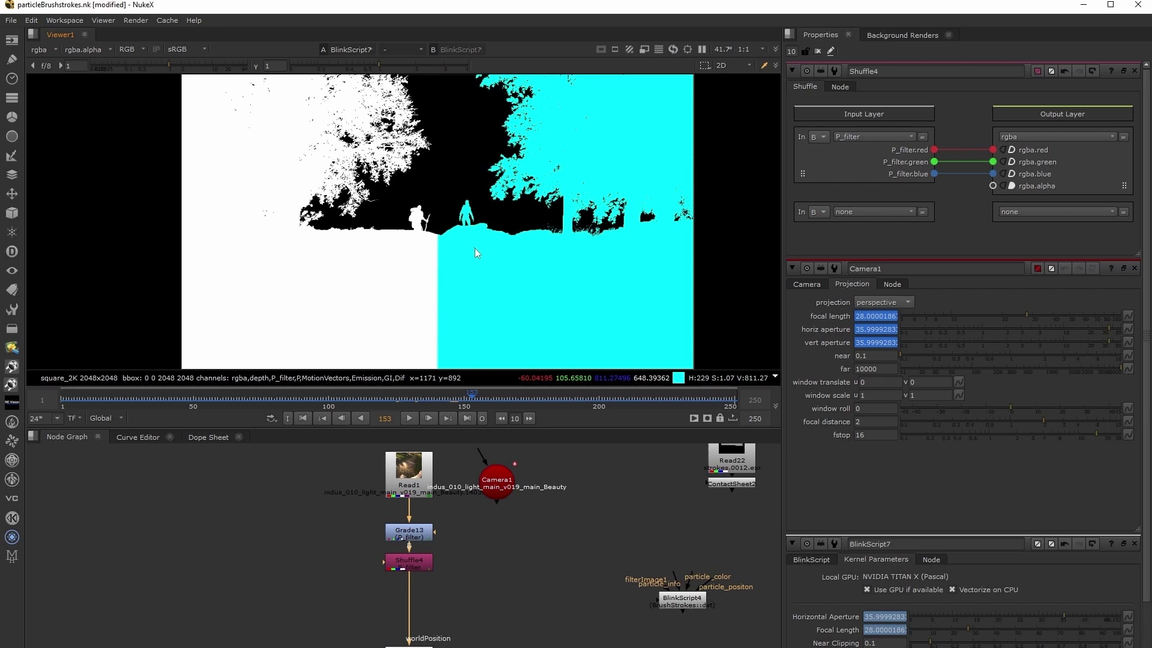
Add an Expression node fed by Shuffle4, placed beside the worldPosition connection
{"action": "key", "text": "Tab"}
{"action": "type", "text": "ex"}
{"action": "left_click", "coordinate": [399, 600]}
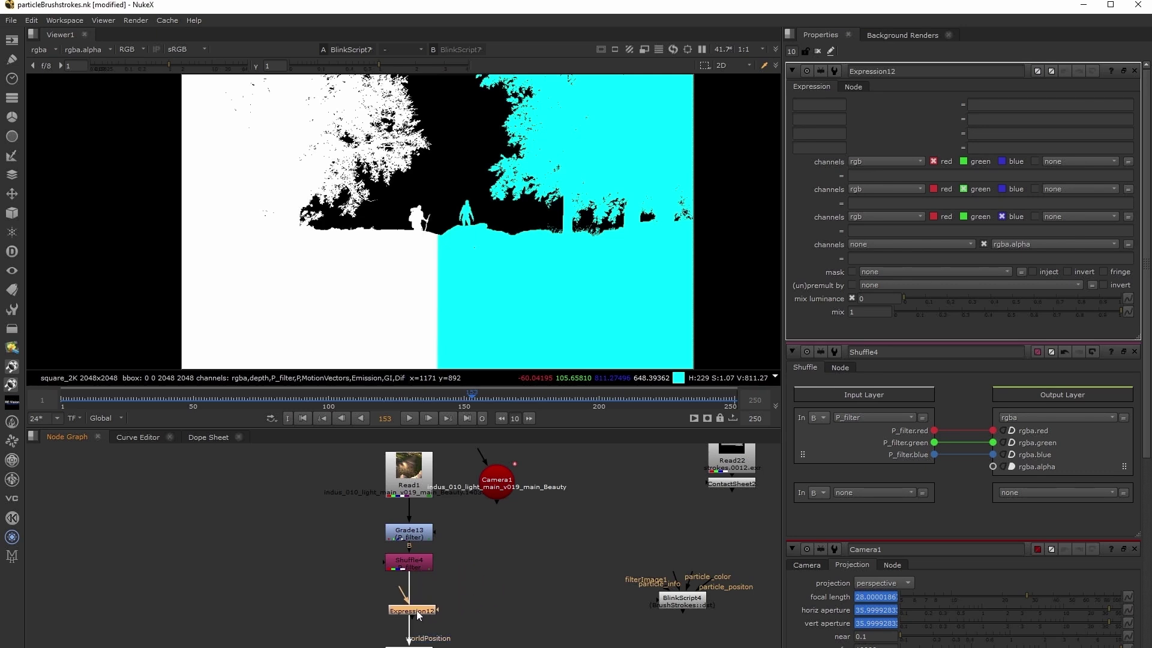
{"action": "left_click_drag", "start_coordinate": [420, 611], "coordinate": [458, 610]}
Set the red, green and blue expressions to rint(r), rint(g) and rint(b), and insert Expression12 between Shuffle4 and BlinkScript7
{"action": "left_click", "coordinate": [870, 176]}
{"action": "type", "text": "rint(r"}
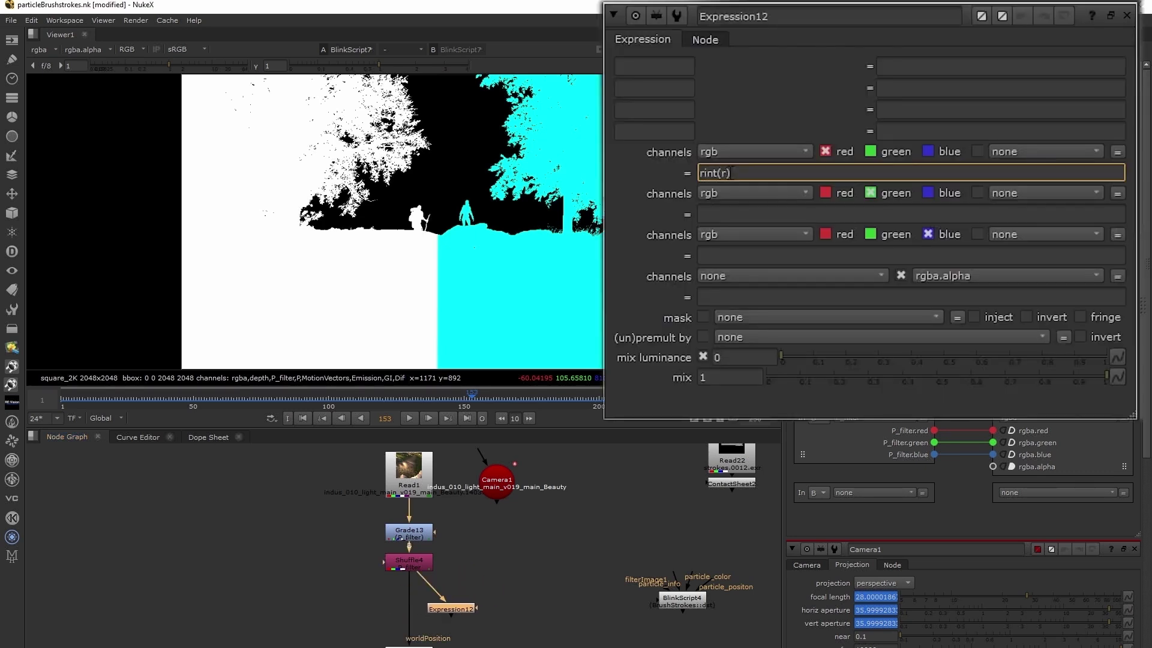
{"action": "left_click", "coordinate": [729, 213]}
{"action": "type", "text": "rint(g"}
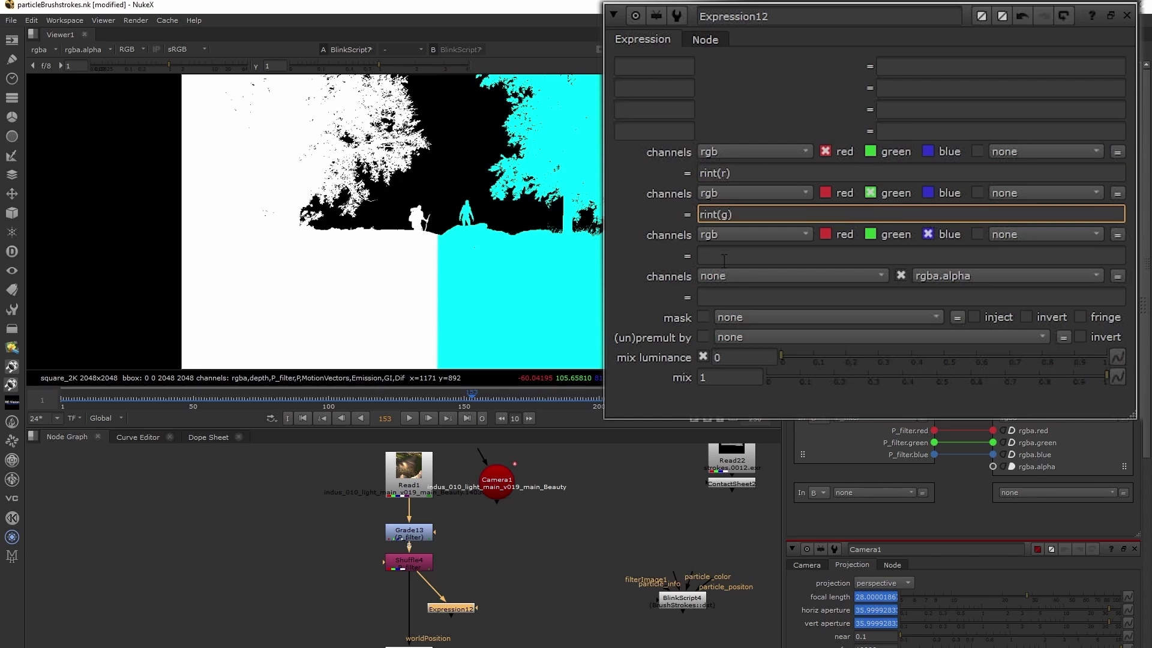
{"action": "left_click", "coordinate": [724, 256]}
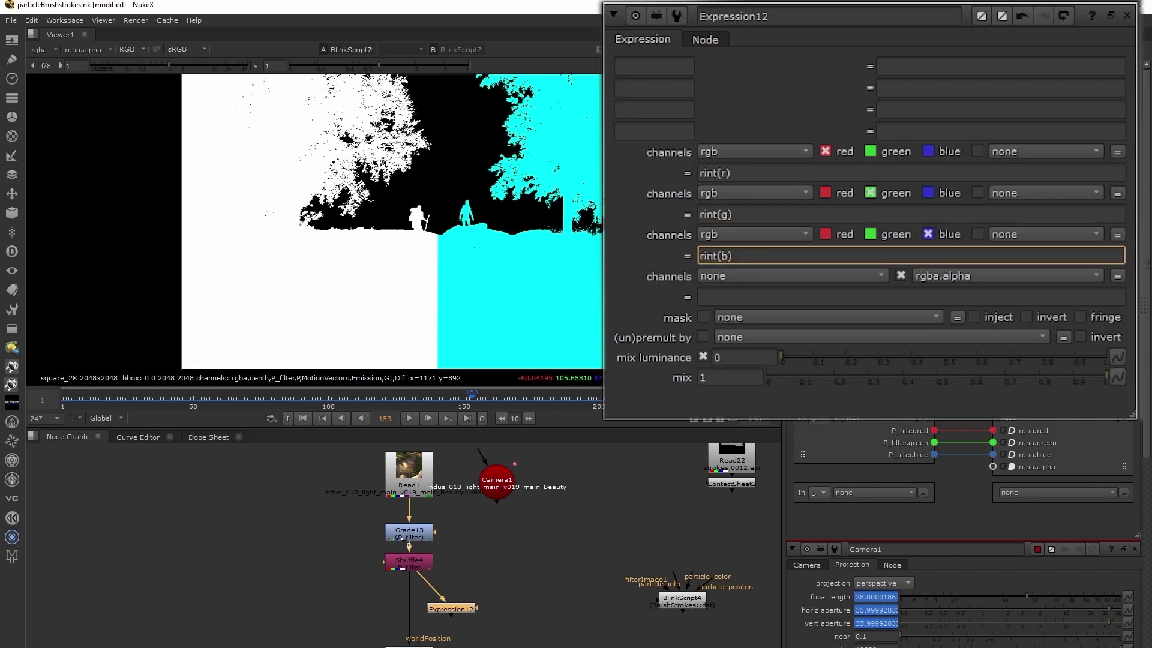
{"action": "left_click", "coordinate": [526, 560]}
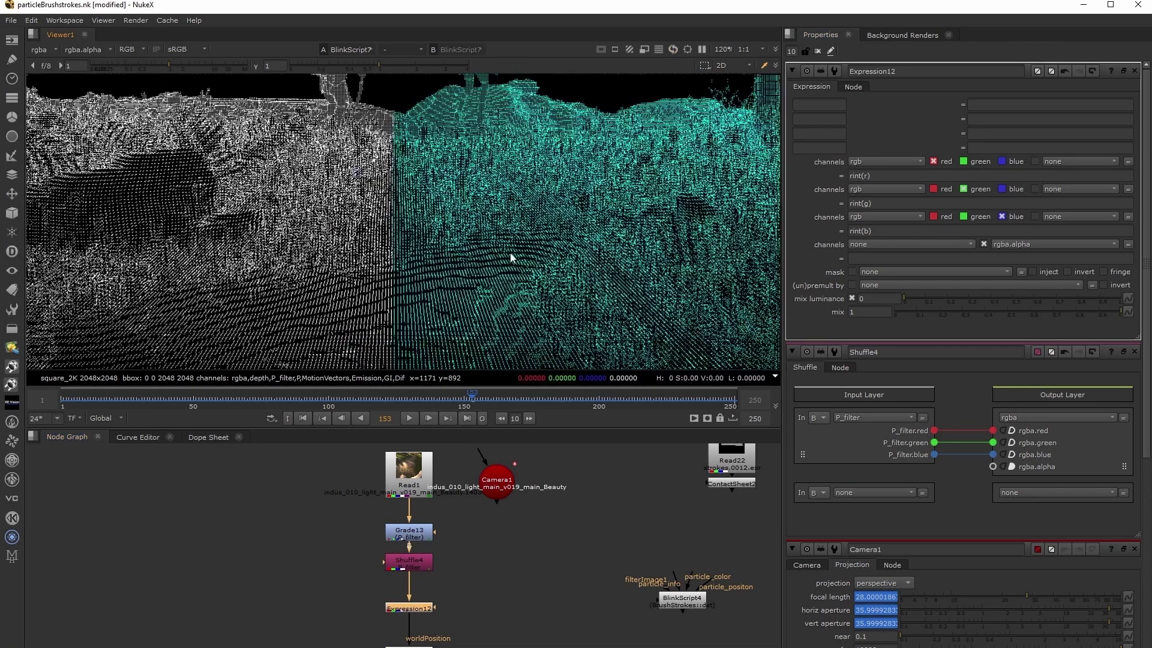
Examine the rounded point grid up close and as a whole, including at frame 156
{"action": "scroll", "coordinate": [424, 281], "scroll_direction": "down", "scroll_amount": 1}
{"action": "scroll", "coordinate": [520, 264], "scroll_direction": "up", "scroll_amount": 1}
{"action": "middle_click_drag", "start_coordinate": [521, 264], "coordinate": [666, 294]}
{"action": "scroll", "coordinate": [502, 257], "scroll_direction": "down", "scroll_amount": 3}
{"action": "middle_click_drag", "start_coordinate": [303, 270], "coordinate": [421, 279]}
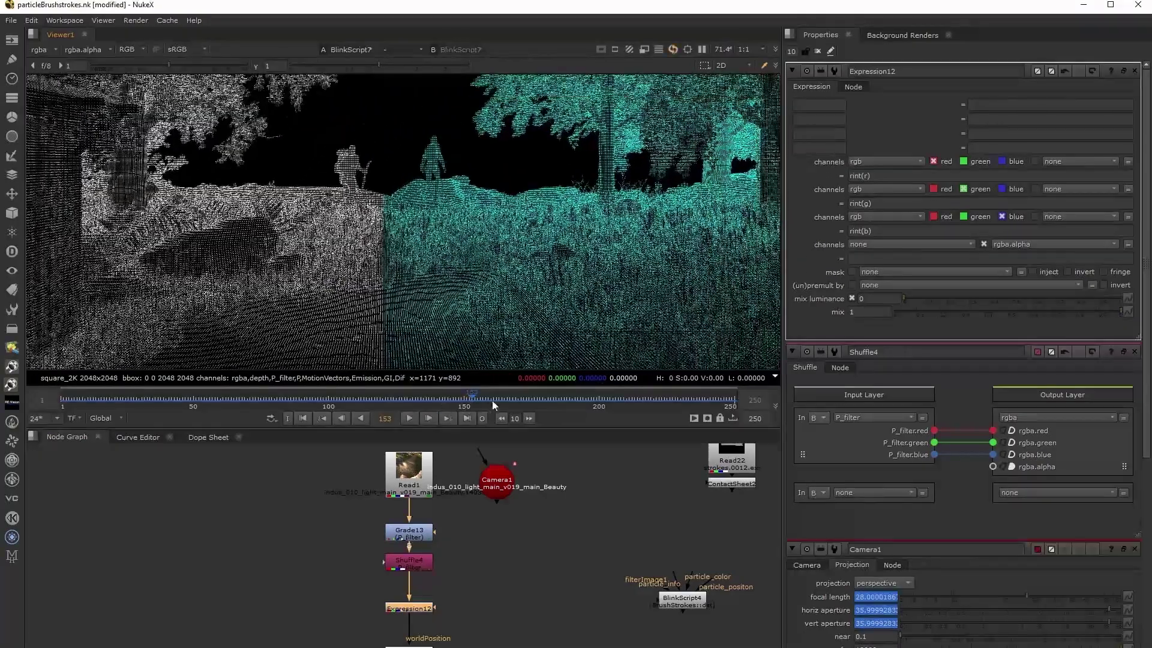
{"action": "left_click", "coordinate": [510, 399]}
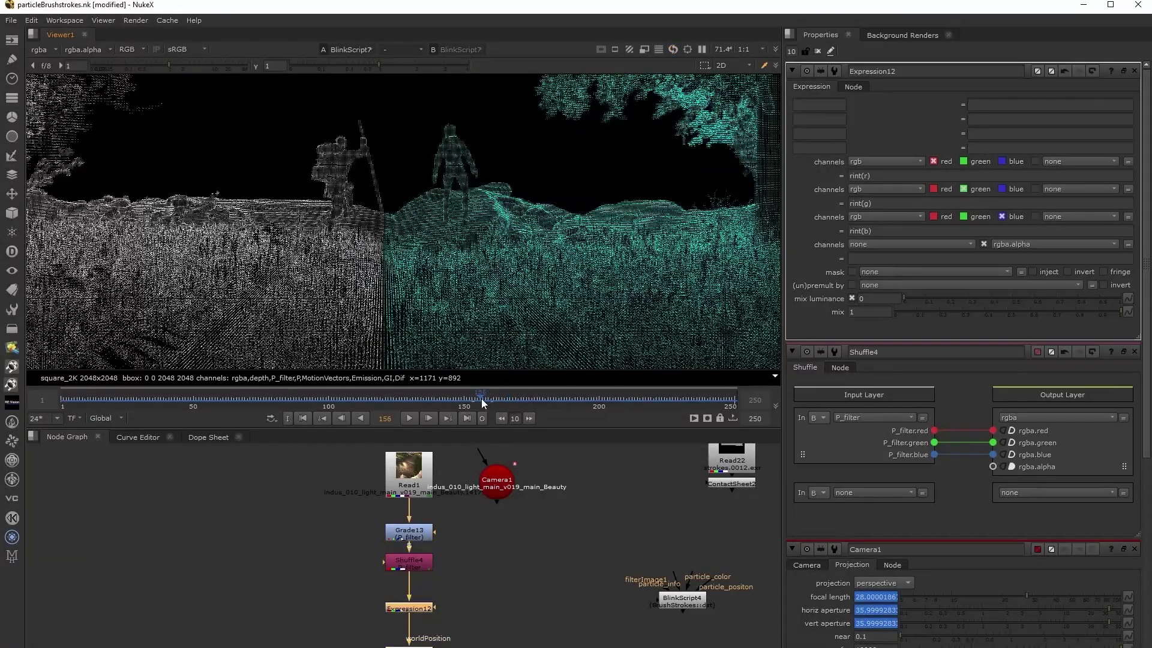
{"action": "scroll", "coordinate": [226, 264], "scroll_direction": "up", "scroll_amount": 3}
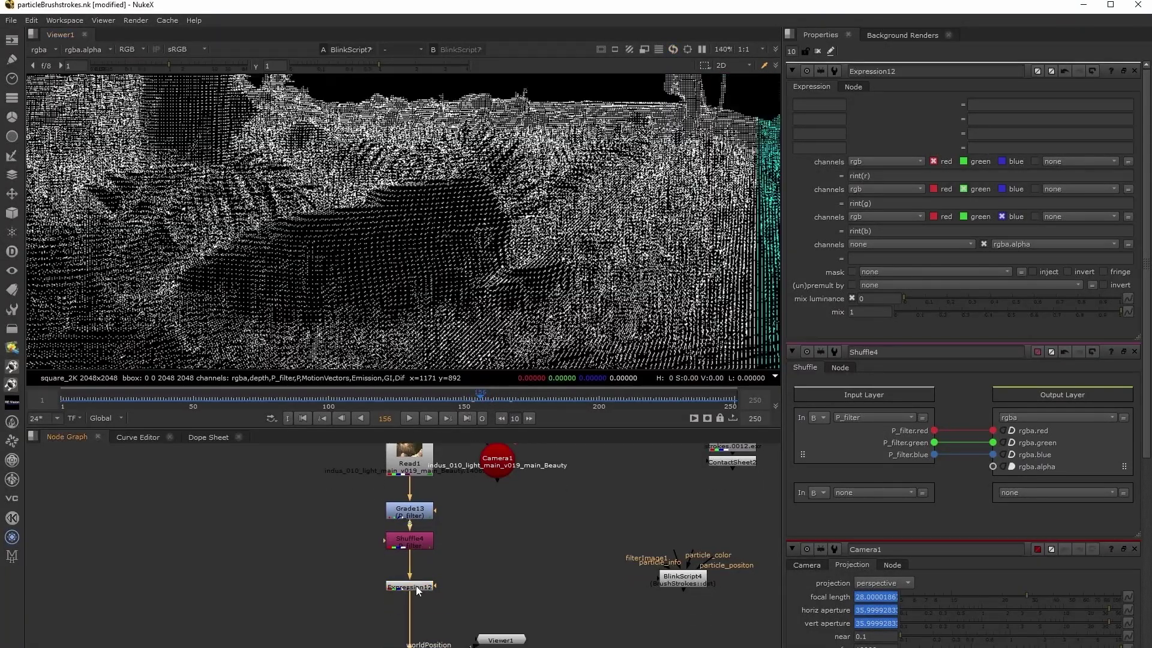
Place a Grade with black clamp off between Shuffle4 and Expression12, and a reversed Grade copy below Expression12
{"action": "left_click_drag", "start_coordinate": [416, 587], "coordinate": [417, 599]}
{"action": "left_click", "coordinate": [477, 574]}
{"action": "key", "text": "g"}
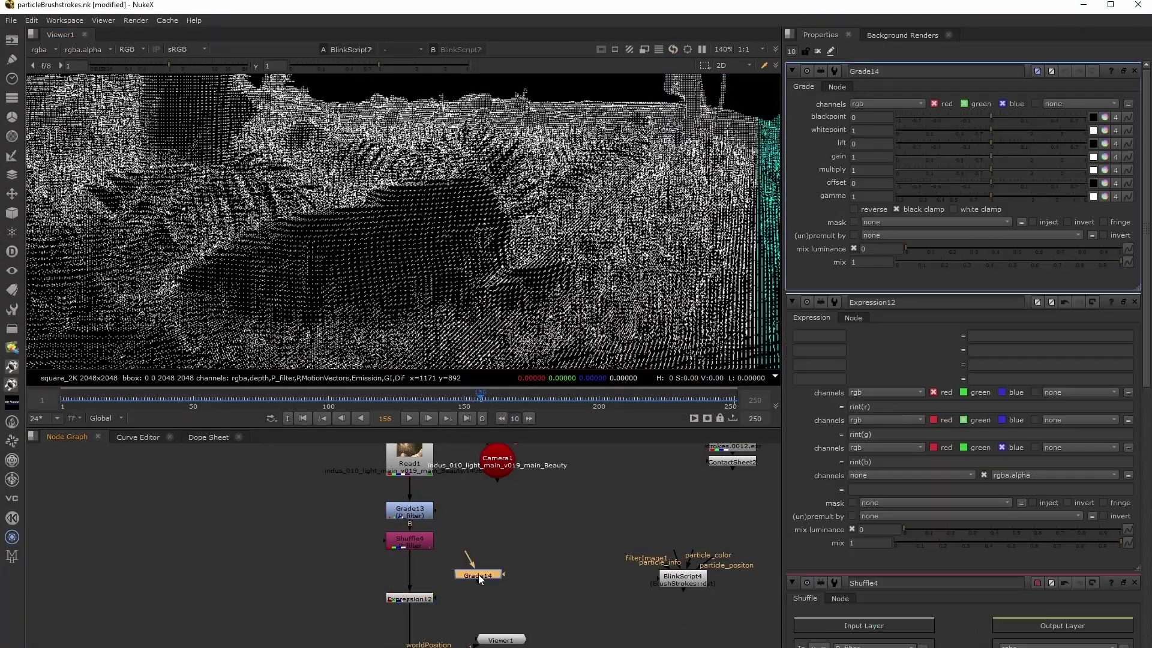
{"action": "left_click", "coordinate": [924, 209]}
{"action": "left_click_drag", "start_coordinate": [488, 577], "coordinate": [410, 627]}
{"action": "left_click", "coordinate": [456, 602]}
{"action": "key", "text": "ctrl+v"}
{"action": "double_click", "coordinate": [410, 627]}
{"action": "double_click", "coordinate": [423, 573]}
Link the multiply value of Grade15 to the multiply value of Grade14
{"action": "left_click_drag", "start_coordinate": [1128, 171], "coordinate": [1130, 400], "text": "ctrl"}
{"action": "left_click", "coordinate": [877, 169]}
{"action": "left_click", "coordinate": [864, 310]}
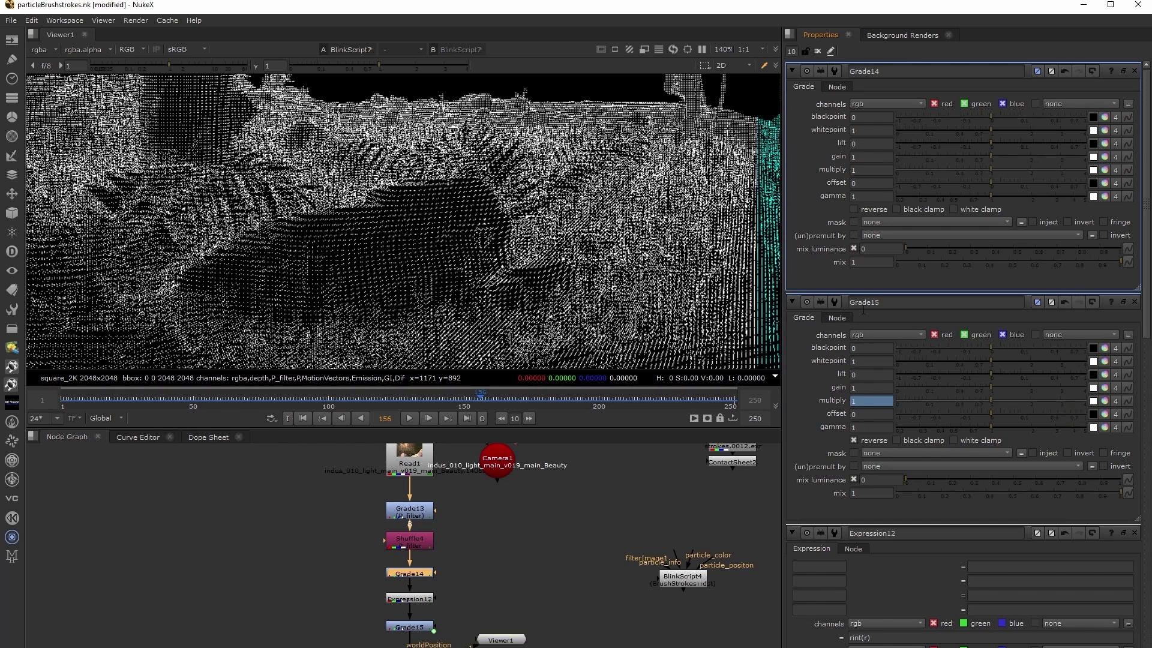
Try multiply values of 0.5 and 0.1 on Grade14 to thin out the points
{"action": "left_click", "coordinate": [878, 169]}
{"action": "type", "text": ".5"}
{"action": "key", "text": "Return"}
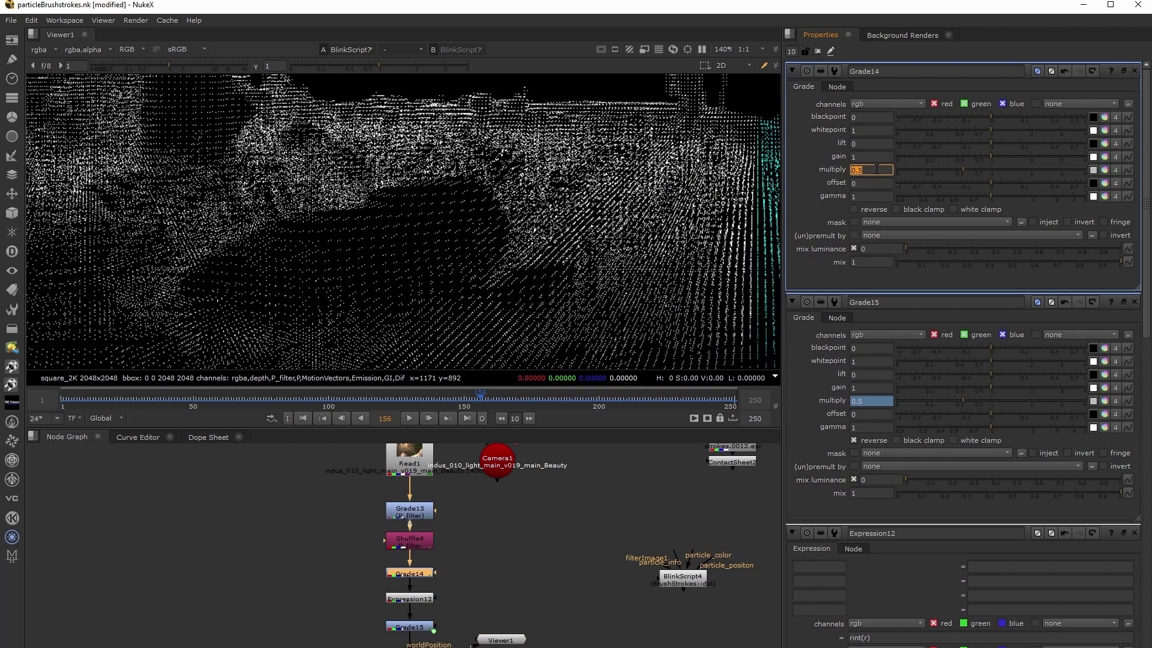
{"action": "key", "text": "Return"}
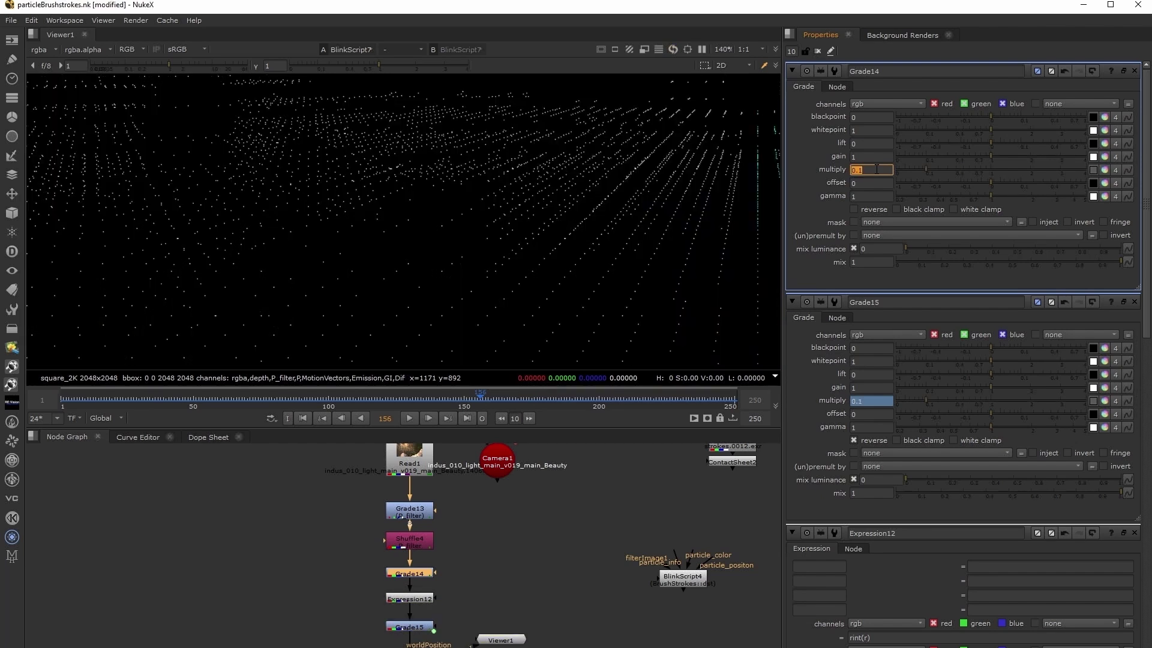
Try a few point densities and set the multiply of Grade14 to 0.25
{"action": "type", "text": ".25"}
{"action": "key", "text": "Return"}
{"action": "key", "text": "Left"}
{"action": "key", "text": "Up"}
{"action": "key", "text": "Up"}
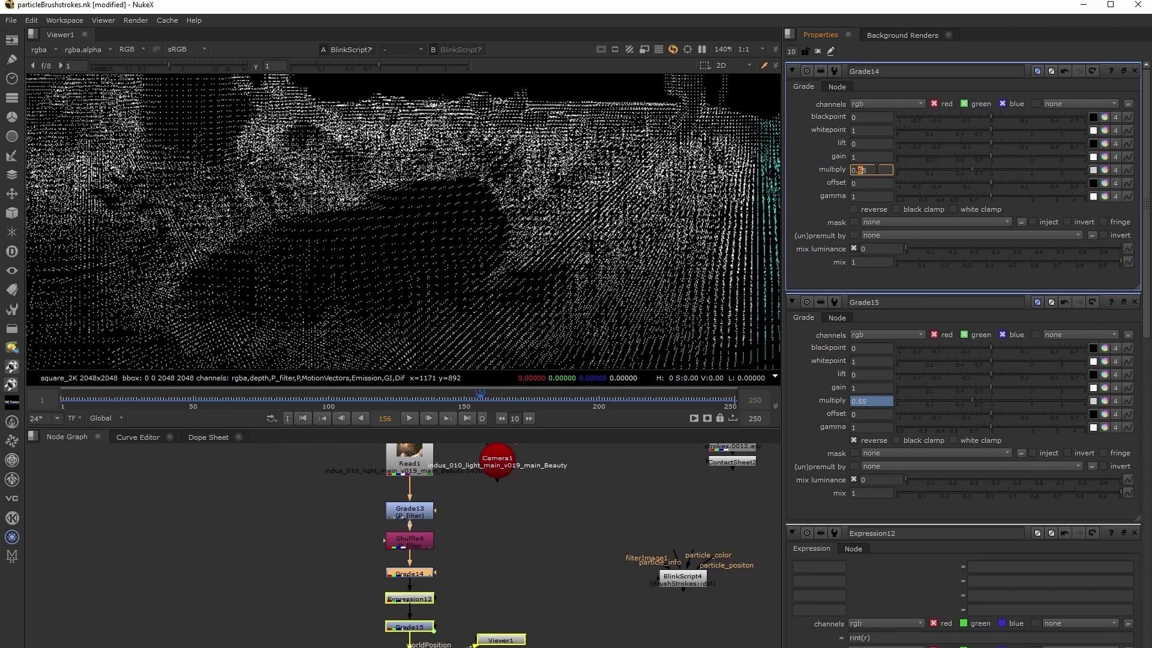
{"action": "key", "text": "Down"}
{"action": "key", "text": "Down"}
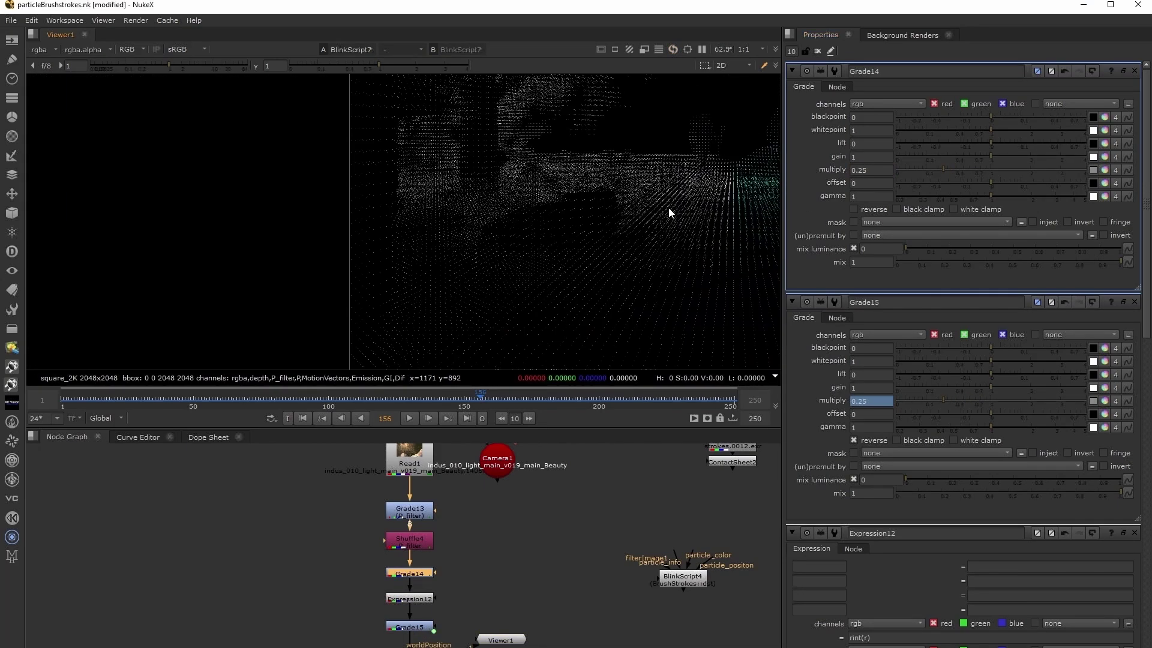
Examine the thinned point grid across the image at frames 156 and 123
{"action": "scroll", "coordinate": [674, 211], "scroll_direction": "down", "scroll_amount": 6}
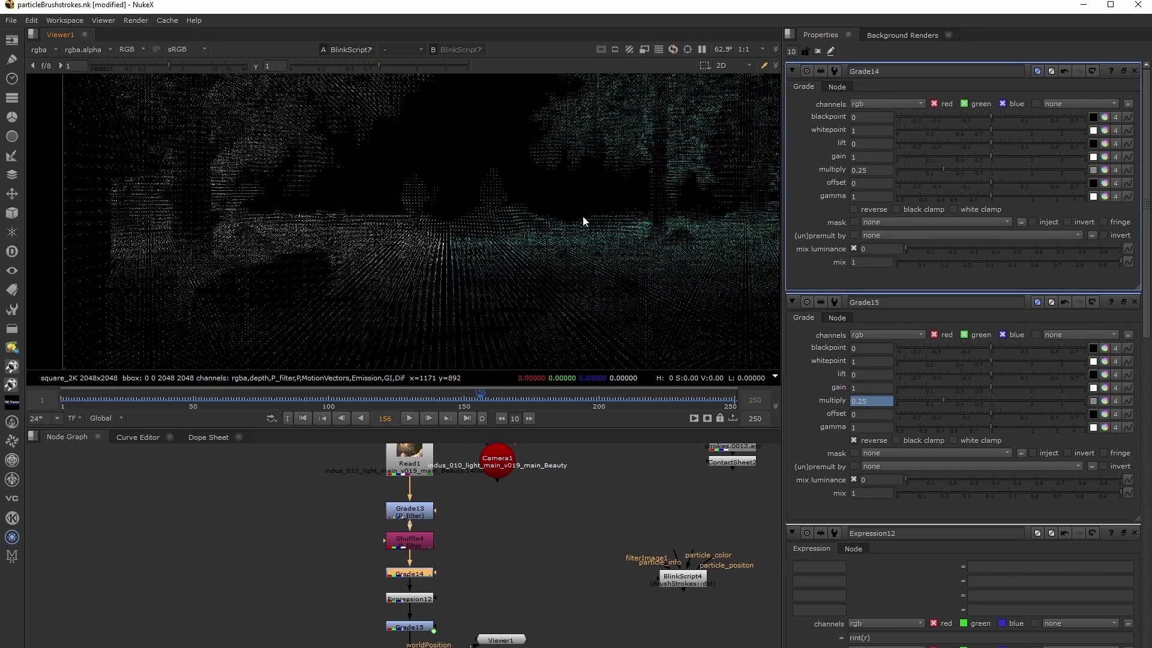
{"action": "middle_click_drag", "start_coordinate": [589, 208], "coordinate": [477, 253]}
{"action": "scroll", "coordinate": [466, 251], "scroll_direction": "up", "scroll_amount": 4}
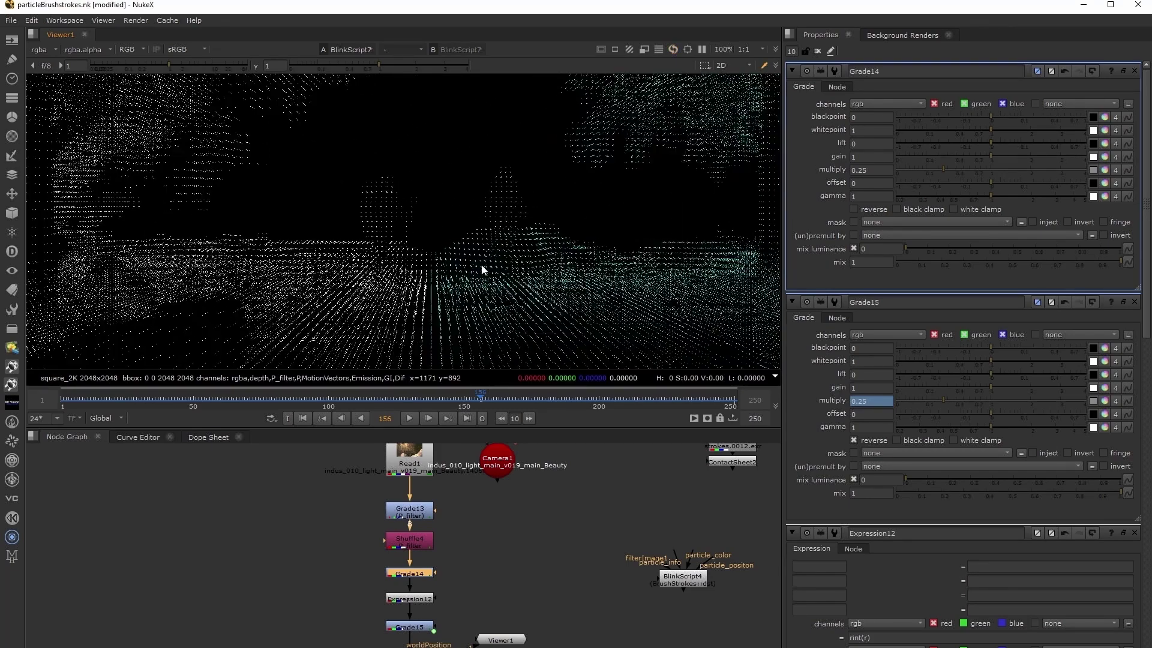
{"action": "scroll", "coordinate": [468, 252], "scroll_direction": "down", "scroll_amount": 2}
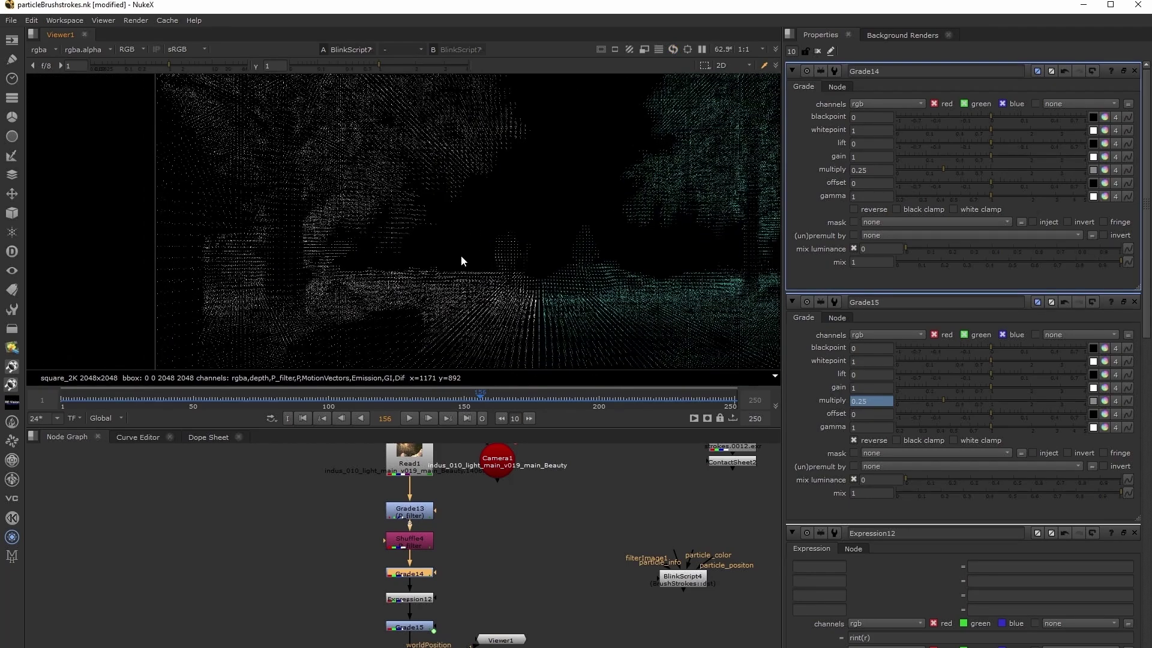
{"action": "left_click", "coordinate": [428, 401]}
{"action": "left_click", "coordinate": [391, 400]}
{"action": "middle_click_drag", "start_coordinate": [478, 261], "coordinate": [435, 270]}
{"action": "scroll", "coordinate": [439, 265], "scroll_direction": "up", "scroll_amount": 2}
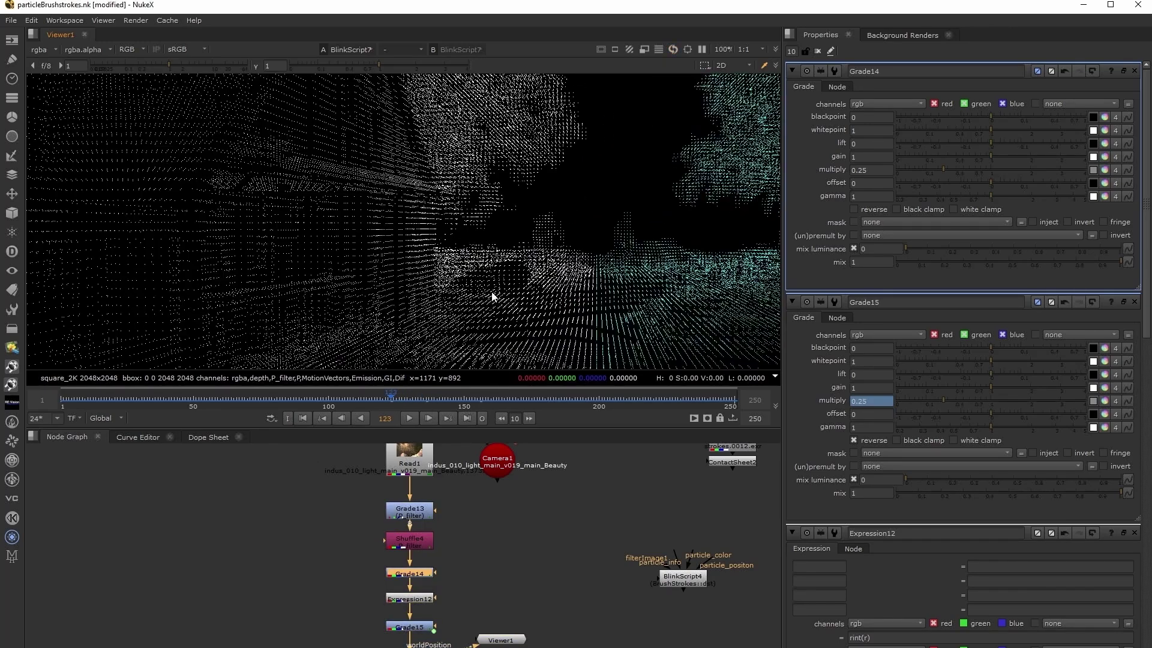
{"action": "middle_click_drag", "start_coordinate": [542, 265], "coordinate": [384, 273]}
{"action": "middle_click_drag", "start_coordinate": [555, 300], "coordinate": [413, 307]}
{"action": "middle_click_drag", "start_coordinate": [487, 201], "coordinate": [596, 196]}
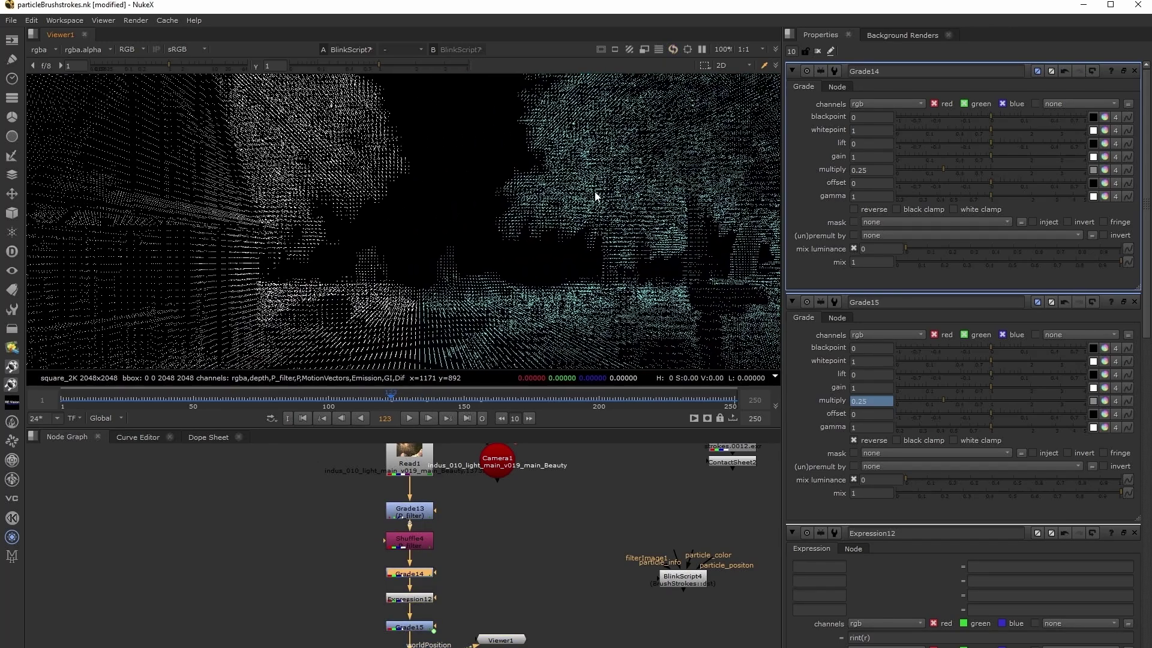
{"action": "middle_click_drag", "start_coordinate": [460, 218], "coordinate": [520, 216]}
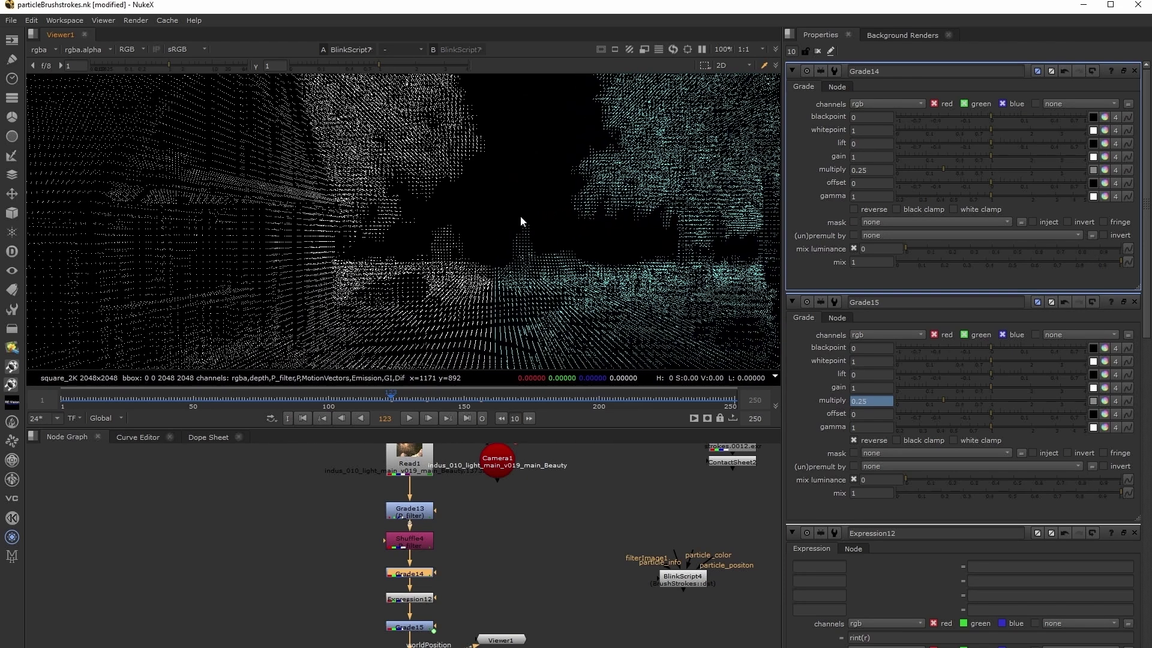
Move Camera1 lower in the node graph and add an Axis node above it
{"action": "middle_click_drag", "start_coordinate": [520, 606], "coordinate": [509, 606]}
{"action": "left_click_drag", "start_coordinate": [474, 474], "coordinate": [493, 575]}
{"action": "left_click", "coordinate": [520, 494]}
{"action": "key", "text": "Tab"}
{"action": "type", "text": "axis"}
{"action": "key", "text": "Return"}
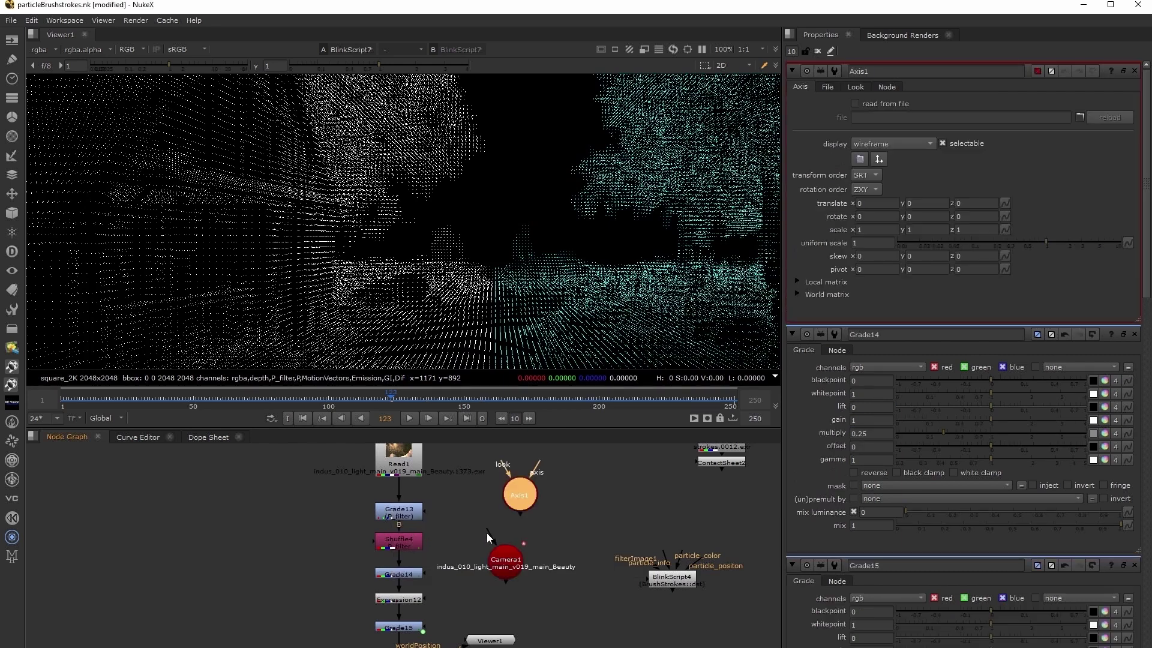
Parent Camera1 to Axis1 and set the axis translate to x 48 and y -37
{"action": "key", "text": "Up"}
{"action": "key", "text": "Up"}
{"action": "key", "text": "Up"}
{"action": "key", "text": "Up"}
{"action": "key", "text": "Up"}
{"action": "key", "text": "Up"}
{"action": "key", "text": "Up"}
{"action": "key", "text": "Up"}
{"action": "key", "text": "Up"}
{"action": "key", "text": "Up"}
{"action": "key", "text": "Up"}
{"action": "key", "text": "Up"}
{"action": "key", "text": "Up"}
{"action": "key", "text": "Up"}
{"action": "key", "text": "Up"}
{"action": "key", "text": "Up"}
{"action": "key", "text": "Up"}
{"action": "key", "text": "Up"}
{"action": "key", "text": "Up"}
{"action": "key", "text": "Up"}
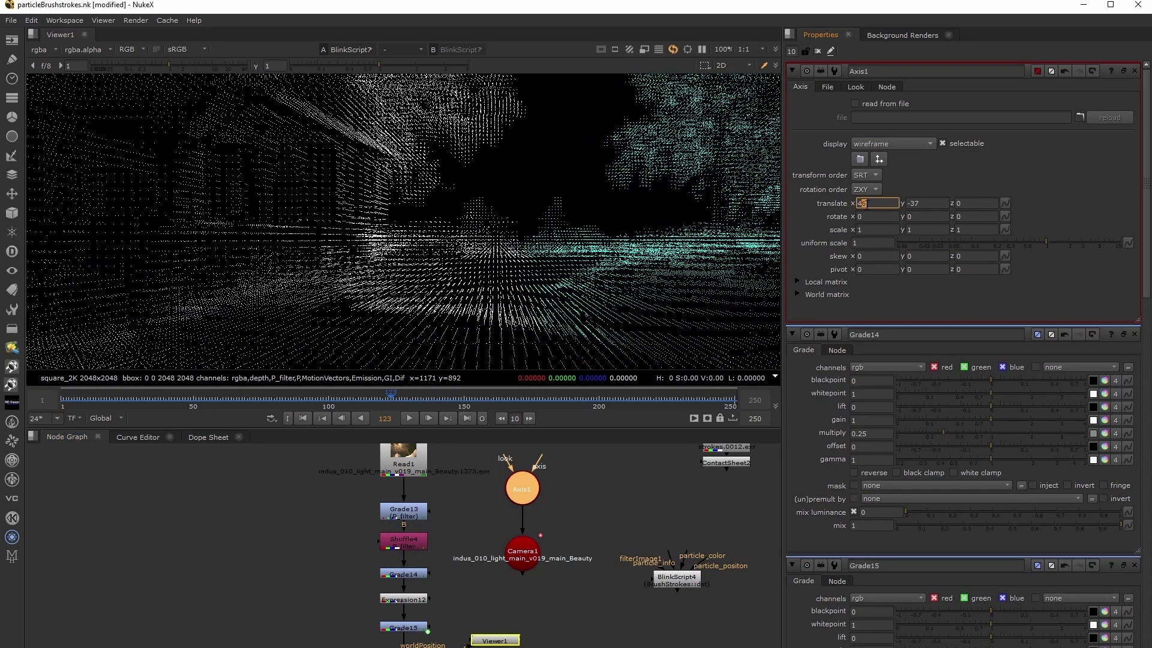
{"action": "key", "text": "Up"}
{"action": "key", "text": "Up"}
Adjust the Y rotation of Axis1 up and down to swing the camera's view of the points
{"action": "left_click", "coordinate": [917, 218]}
{"action": "key", "text": "Up"}
{"action": "key", "text": "Up"}
{"action": "key", "text": "Up"}
{"action": "key", "text": "Up"}
{"action": "key", "text": "Up"}
{"action": "key", "text": "Up"}
{"action": "key", "text": "Up"}
{"action": "key", "text": "Up"}
{"action": "key", "text": "Up"}
{"action": "key", "text": "Up"}
{"action": "key", "text": "Up"}
{"action": "key", "text": "Up"}
{"action": "key", "text": "Up"}
{"action": "key", "text": "Up"}
{"action": "key", "text": "Up"}
{"action": "key", "text": "Up"}
{"action": "key", "text": "Up"}
{"action": "key", "text": "Up"}
{"action": "key", "text": "Up"}
{"action": "key", "text": "Up"}
{"action": "key", "text": "Up"}
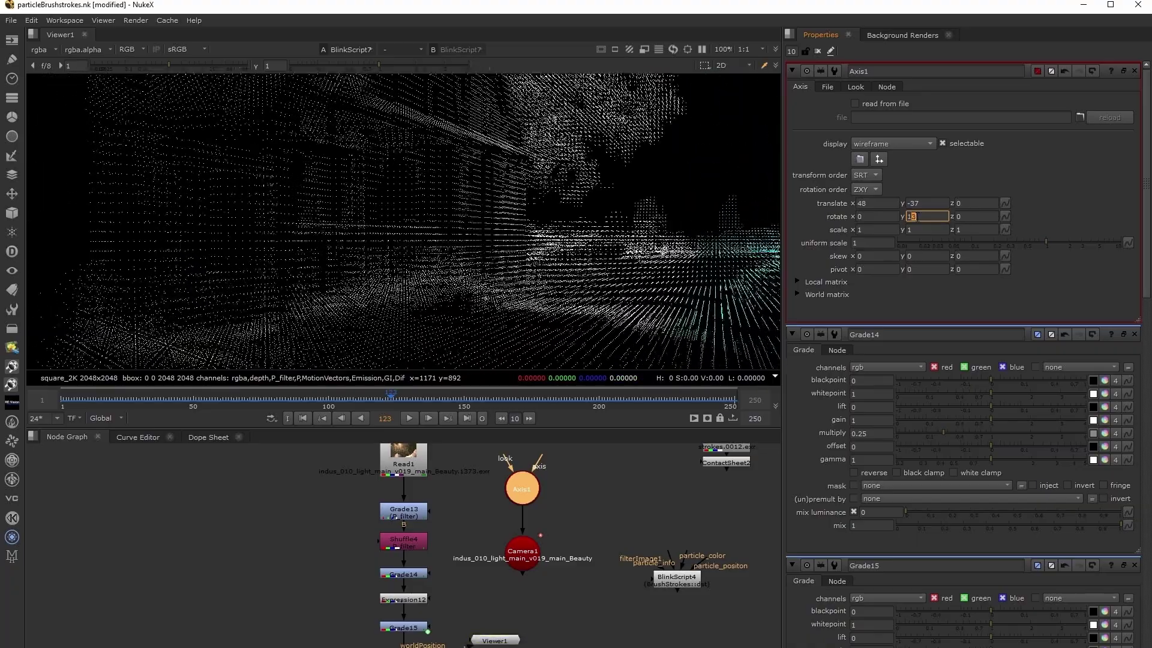
{"action": "key", "text": "Down"}
{"action": "key", "text": "Down"}
{"action": "key", "text": "Down"}
{"action": "key", "text": "Down"}
{"action": "key", "text": "Down"}
{"action": "key", "text": "Down"}
{"action": "key", "text": "Down"}
{"action": "key", "text": "Down"}
{"action": "key", "text": "Down"}
{"action": "key", "text": "Down"}
{"action": "key", "text": "Down"}
{"action": "key", "text": "Down"}
{"action": "key", "text": "Down"}
{"action": "key", "text": "Down"}
{"action": "key", "text": "Down"}
{"action": "key", "text": "Down"}
{"action": "key", "text": "Down"}
{"action": "key", "text": "Down"}
{"action": "key", "text": "Down"}
{"action": "key", "text": "Down"}
{"action": "key", "text": "Down"}
{"action": "key", "text": "Down"}
{"action": "key", "text": "Down"}
{"action": "key", "text": "Down"}
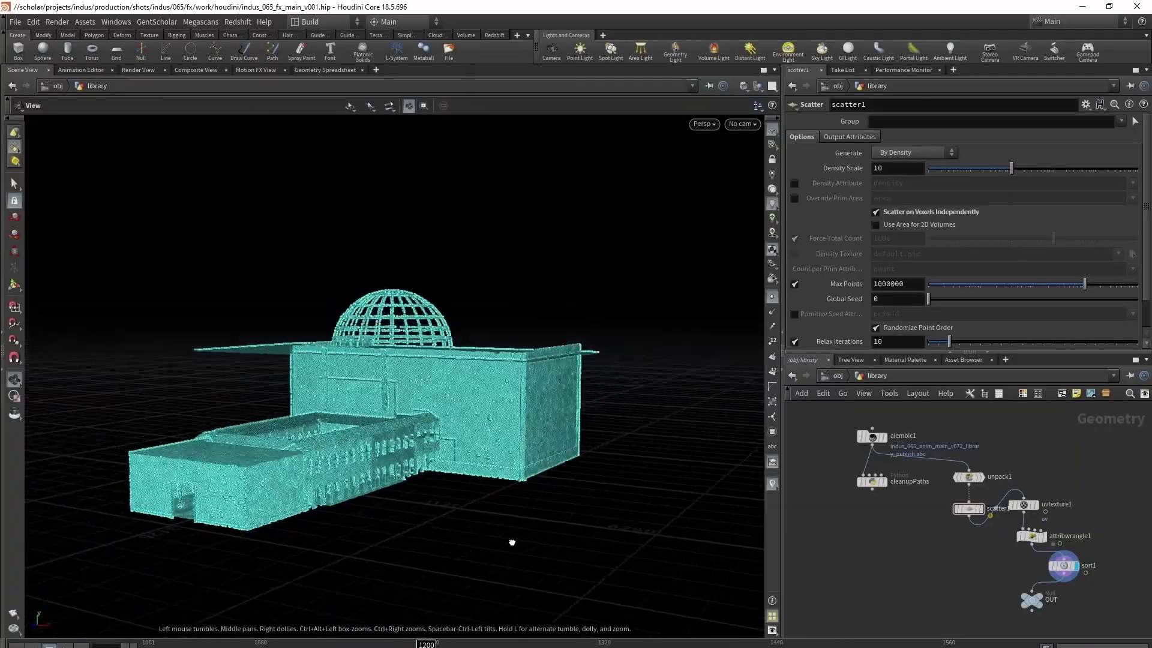
Switch to Houdini and orbit around the scattered points of the library building
{"action": "left_click_drag", "start_coordinate": [512, 543], "coordinate": [629, 535]}
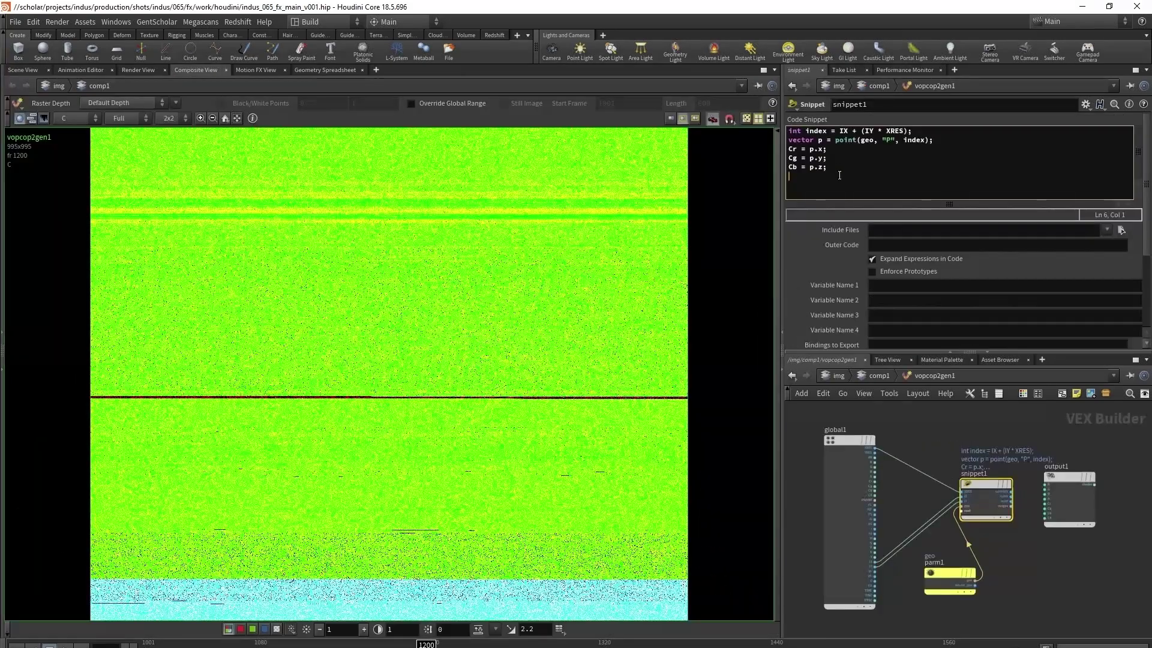
Highlight the point-position code in Houdini's snippet1 and switch to Nuke to examine the library.exr position image in Read43
{"action": "left_click_drag", "start_coordinate": [828, 168], "coordinate": [789, 130]}
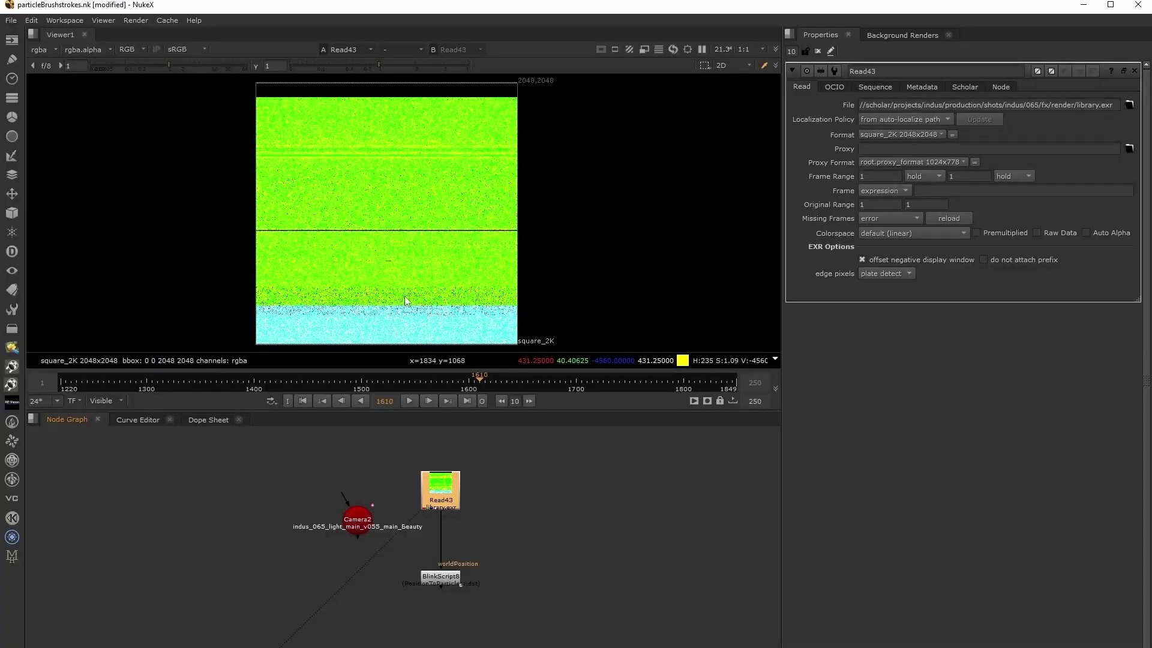
{"action": "scroll", "coordinate": [404, 297], "scroll_direction": "up", "scroll_amount": 8}
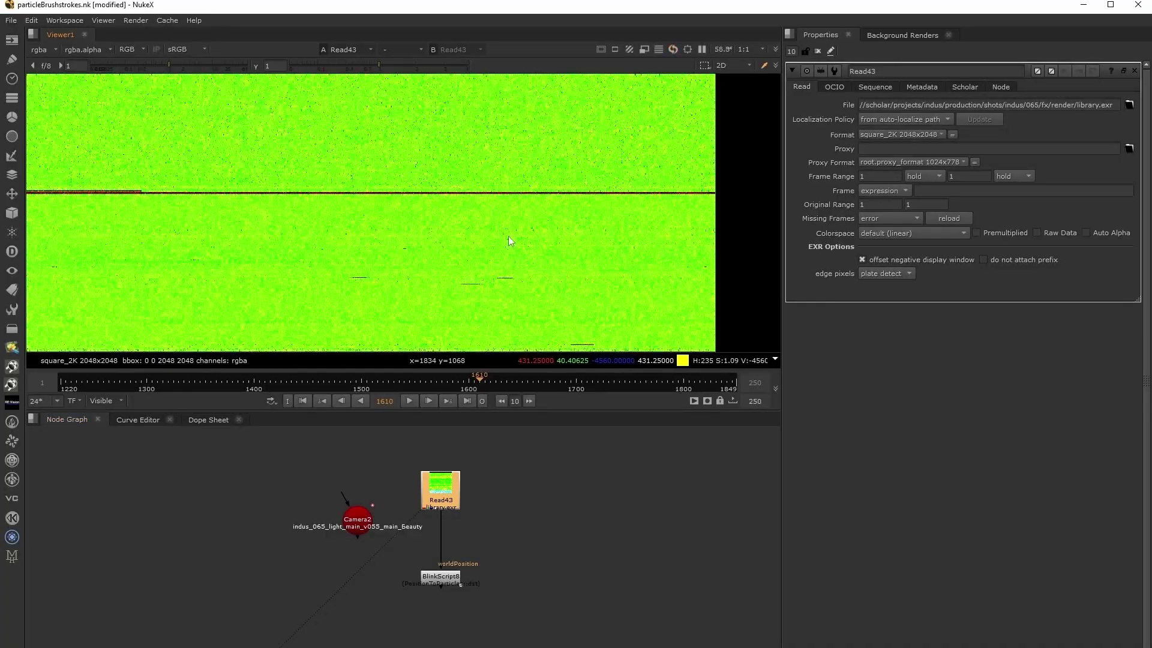
{"action": "scroll", "coordinate": [485, 247], "scroll_direction": "down", "scroll_amount": 8}
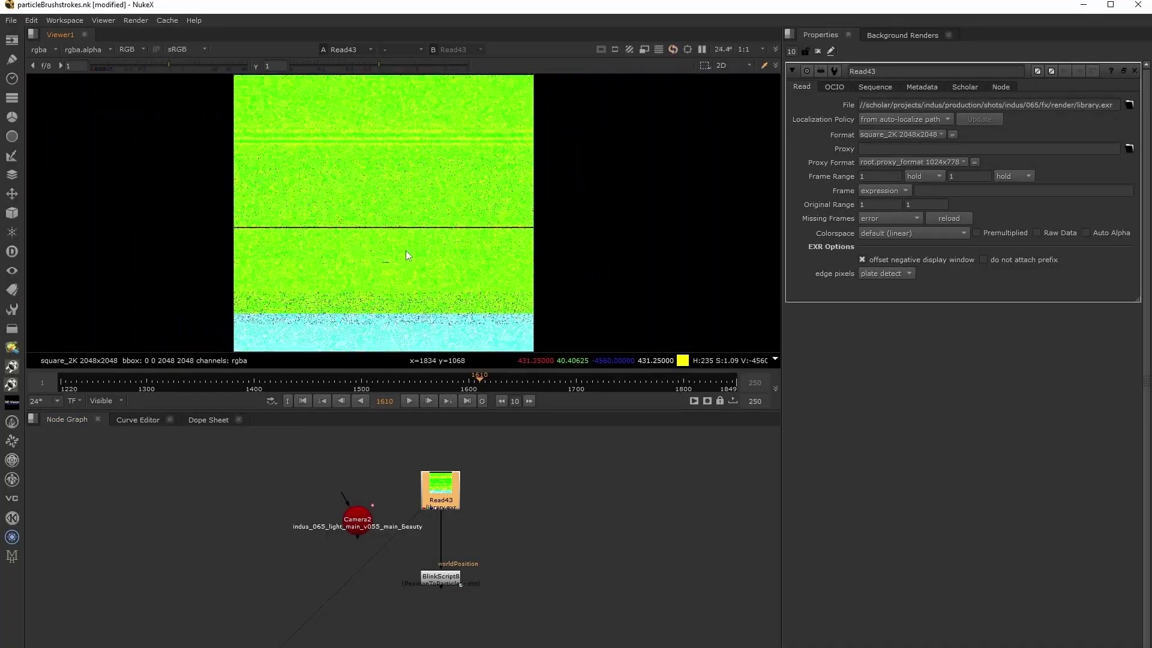
View BlinkScript8's output and scrub the timeline to check the library particles through Camera2
{"action": "left_click", "coordinate": [441, 581]}
{"action": "key", "text": "1"}
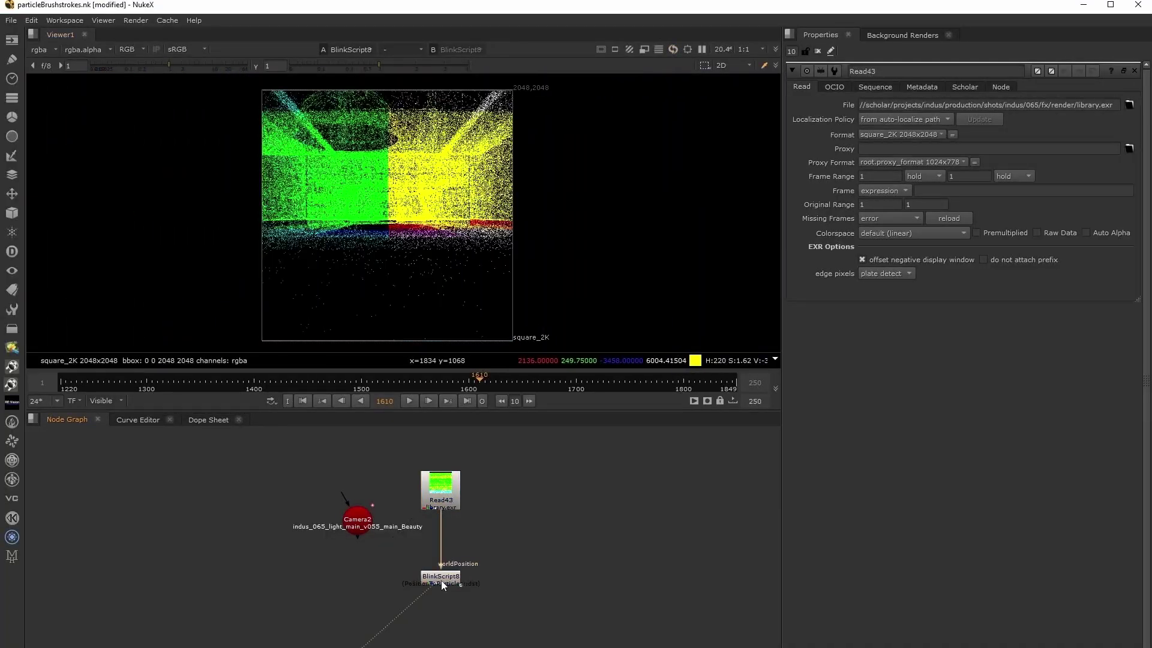
{"action": "left_click_drag", "start_coordinate": [474, 380], "coordinate": [606, 368]}
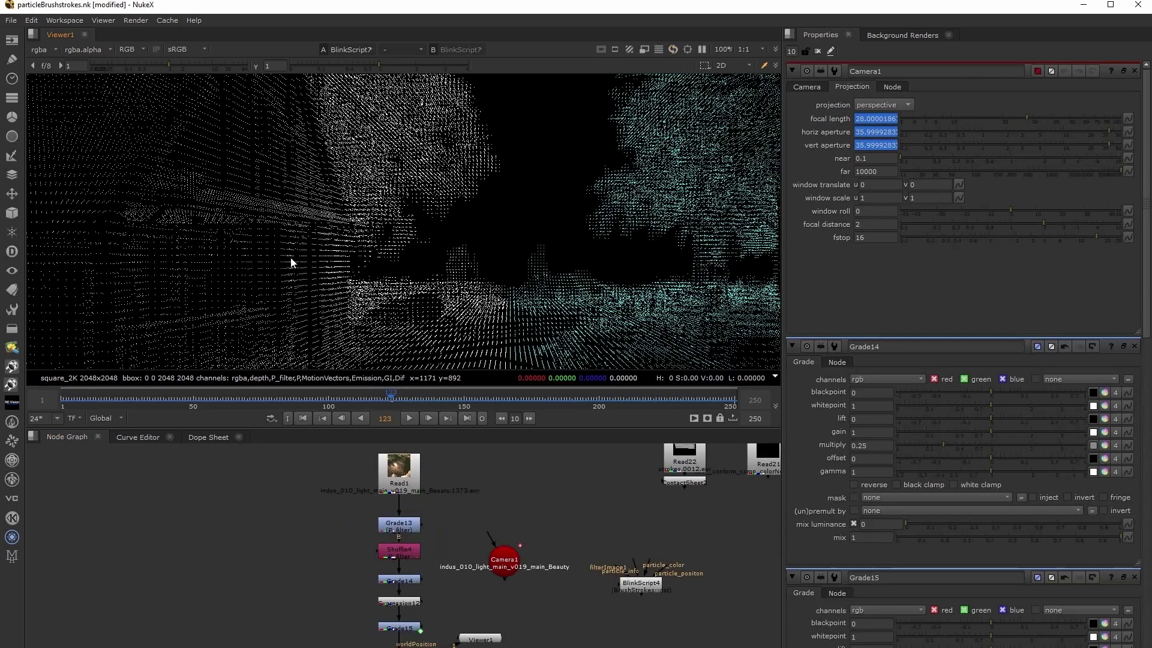
Move BlinkScript7 and Viewer1 lower in the node graph to make room below Grade15
{"action": "middle_click_drag", "start_coordinate": [304, 259], "coordinate": [233, 174]}
{"action": "middle_click_drag", "start_coordinate": [525, 191], "coordinate": [460, 260]}
{"action": "middle_click_drag", "start_coordinate": [560, 645], "coordinate": [576, 605]}
{"action": "left_click", "coordinate": [430, 622]}
{"action": "left_click_drag", "start_coordinate": [433, 626], "coordinate": [435, 647]}
{"action": "left_click_drag", "start_coordinate": [503, 625], "coordinate": [505, 647]}
{"action": "left_click", "coordinate": [507, 626]}
{"action": "middle_click_drag", "start_coordinate": [465, 643], "coordinate": [466, 632]}
{"action": "left_click_drag", "start_coordinate": [429, 643], "coordinate": [431, 647]}
Paste the fbm_3dNoise1 node, connect its input to Grade15 and display the noise
{"action": "left_click", "coordinate": [504, 600]}
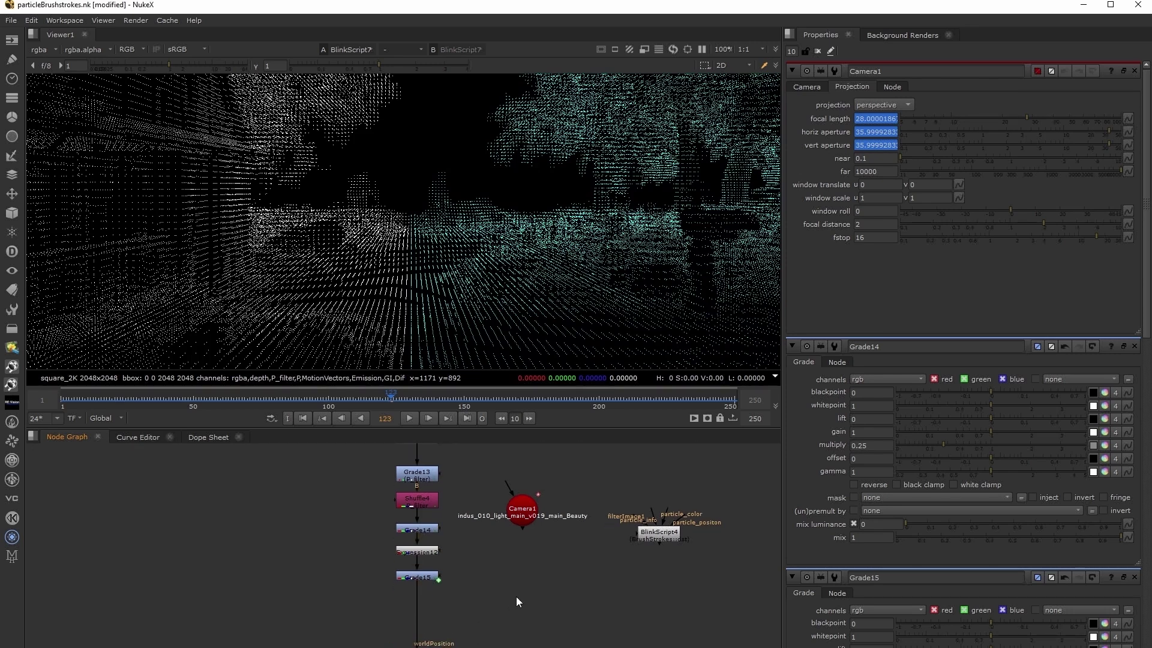
{"action": "key", "text": "ctrl+v"}
{"action": "left_click_drag", "start_coordinate": [524, 586], "coordinate": [417, 578]}
{"action": "left_click_drag", "start_coordinate": [539, 608], "coordinate": [519, 605]}
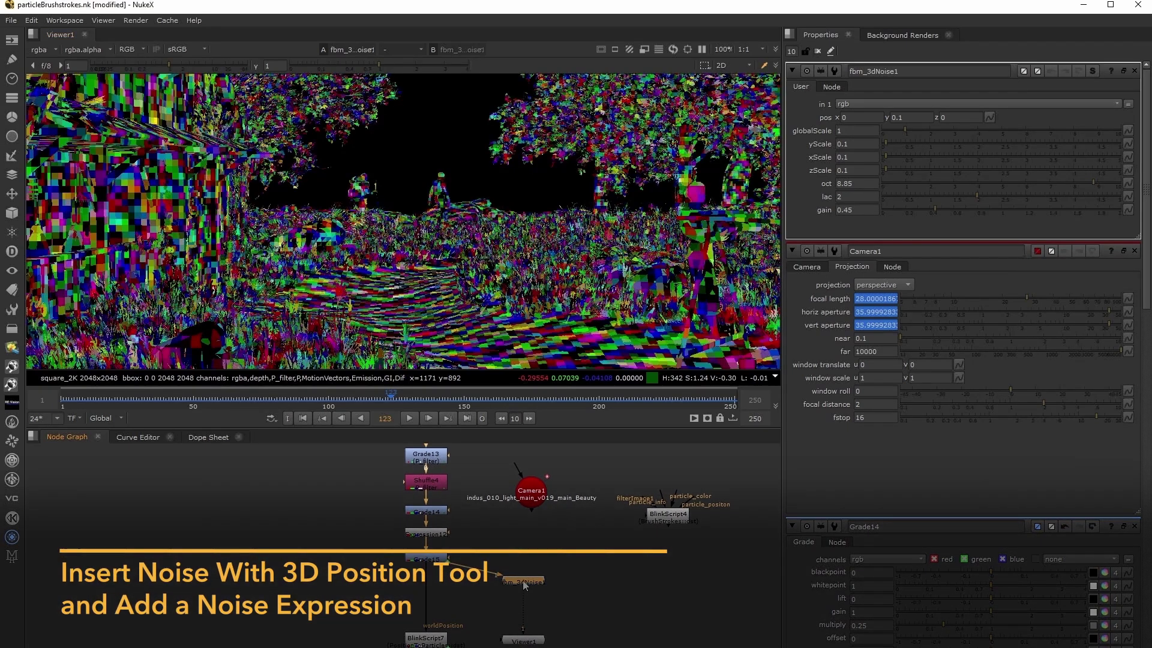
Inspect the HueNoise_controls expression inside fbm_3dNoise1 and look up the fBm function's arguments in the browser's Nuke documentation
{"action": "key", "text": "ctrl+Return"}
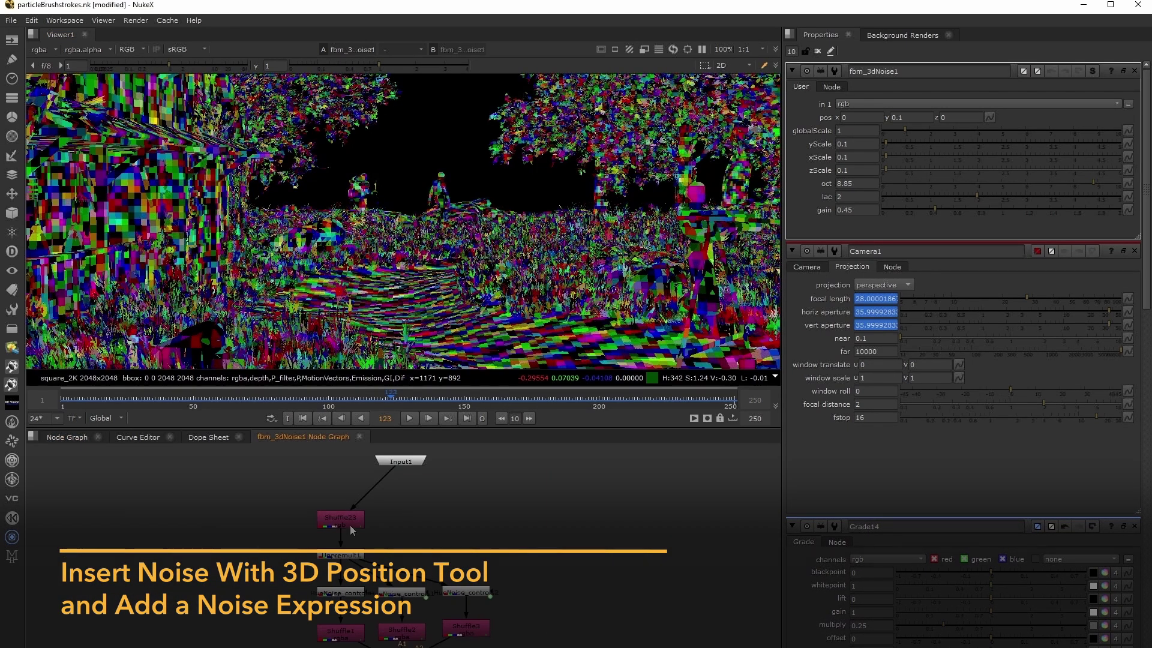
{"action": "double_click", "coordinate": [347, 594]}
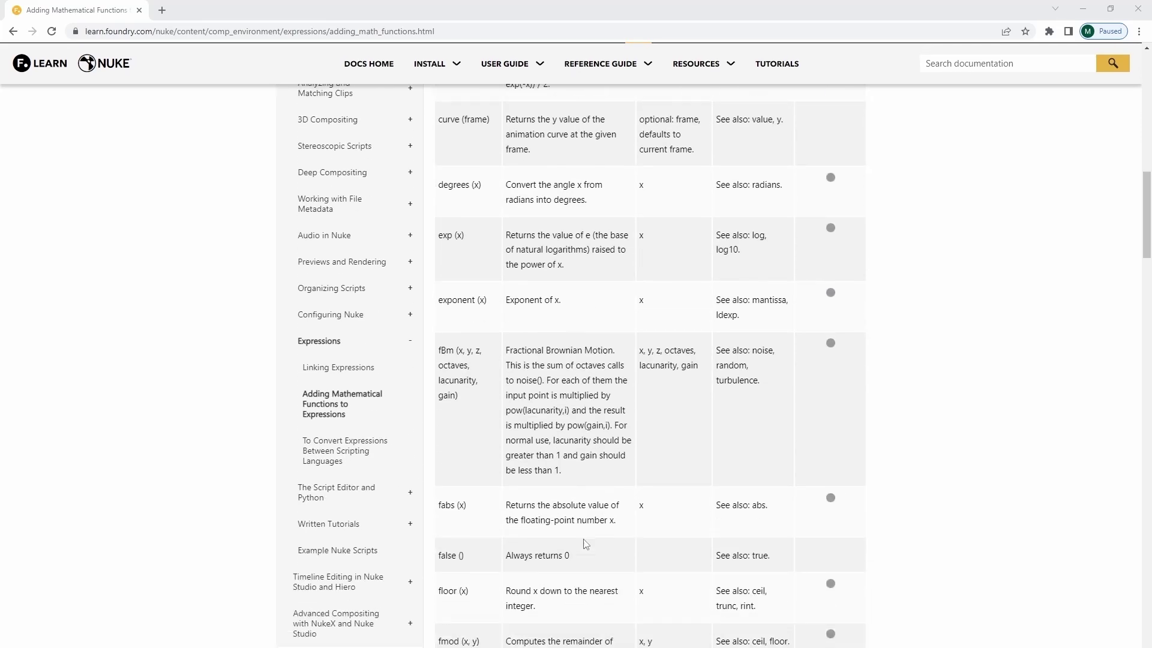
{"action": "left_click_drag", "start_coordinate": [439, 344], "coordinate": [479, 401]}
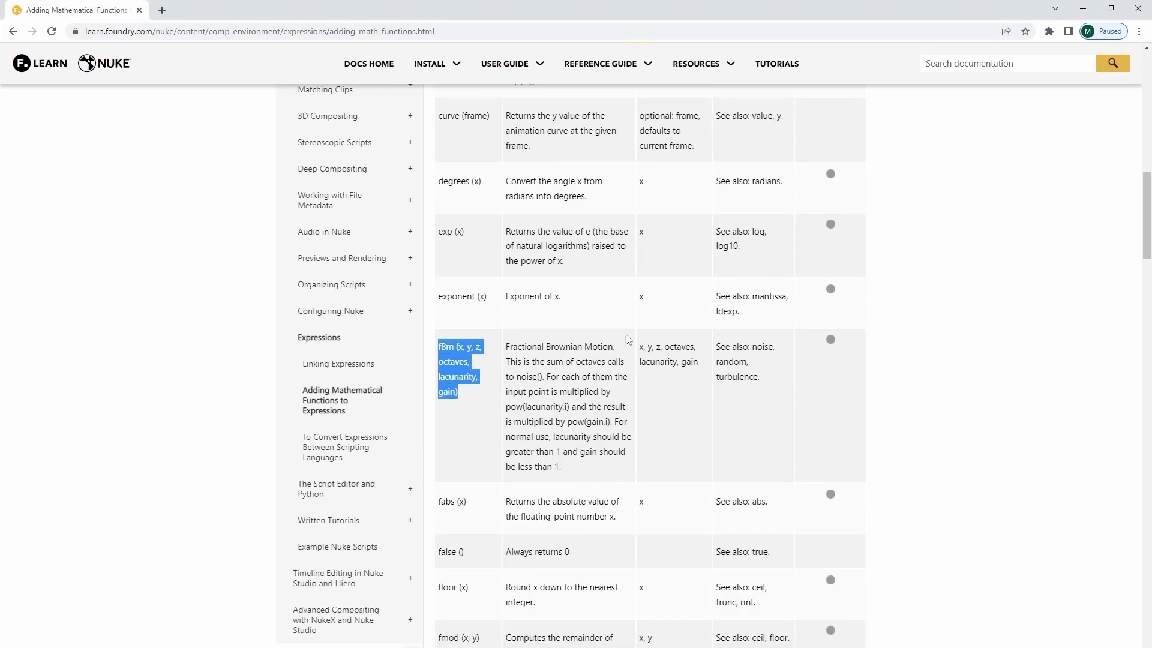
{"action": "key", "text": "alt+Tab"}
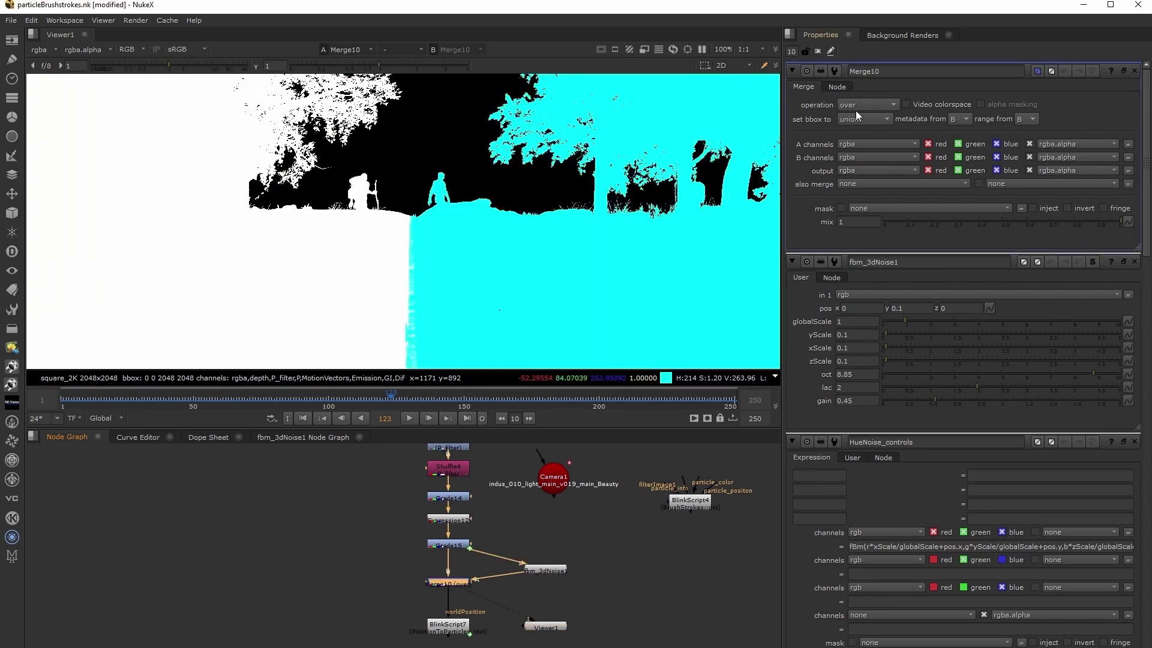
With Merge10 set to plus, view BlinkScript7's output and toggle the merge off for comparison
{"action": "left_click", "coordinate": [457, 626]}
{"action": "key", "text": "1"}
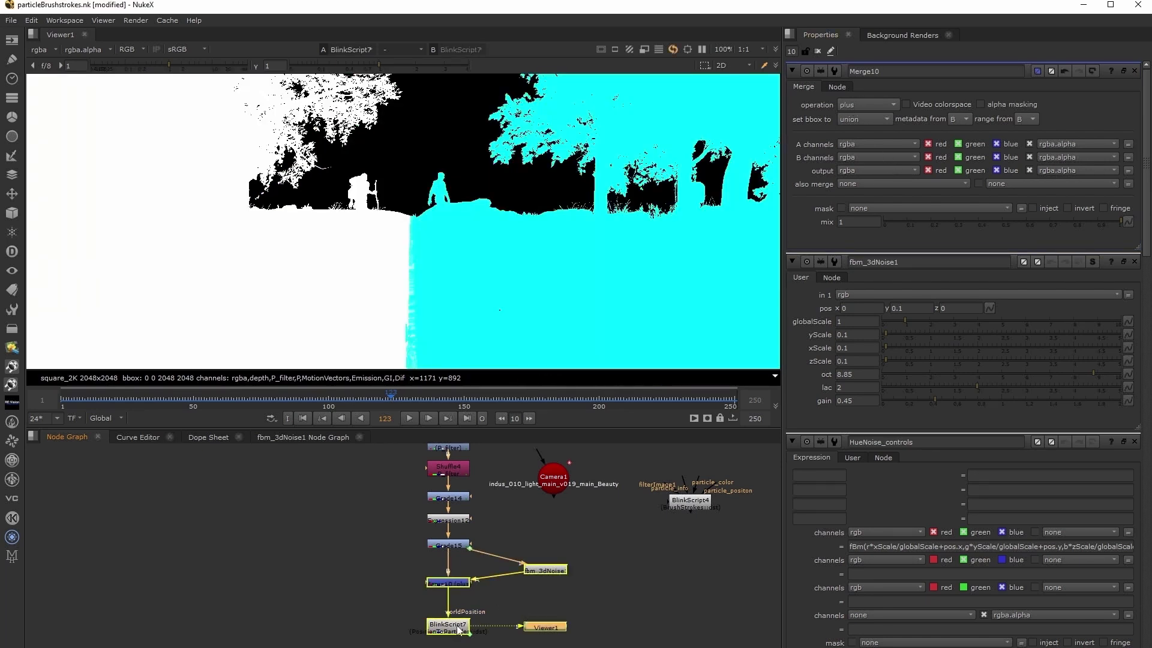
{"action": "left_click", "coordinate": [458, 586]}
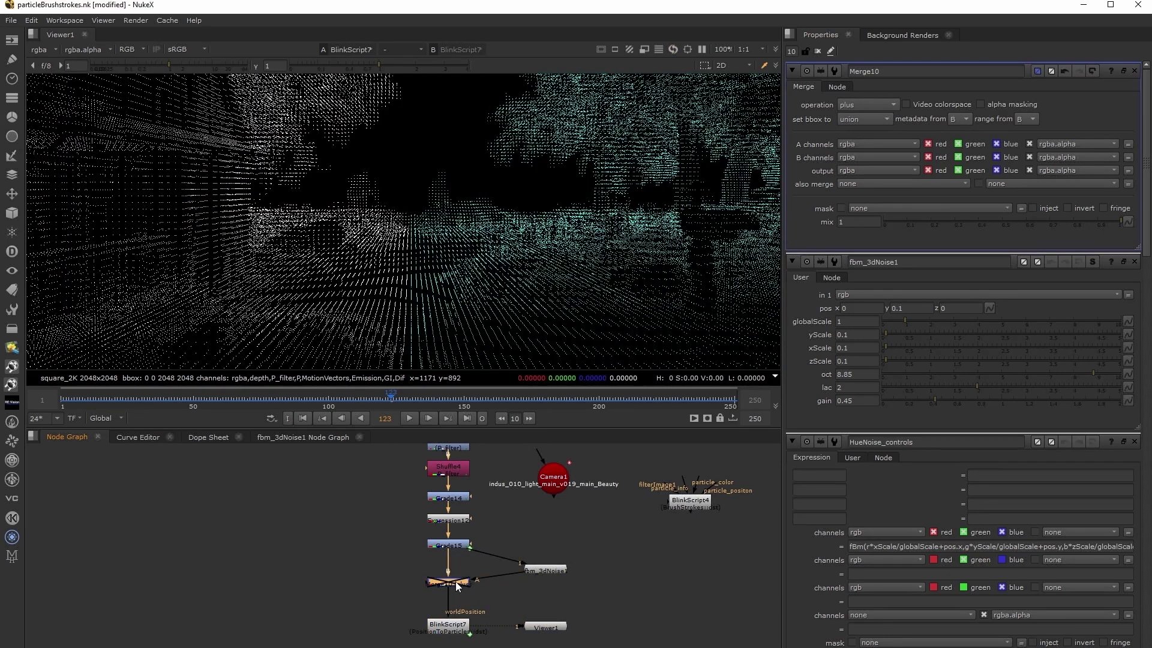
Add a Grade node after fbm_3dNoise1 and set its multiply to 10
{"action": "left_click", "coordinate": [545, 569]}
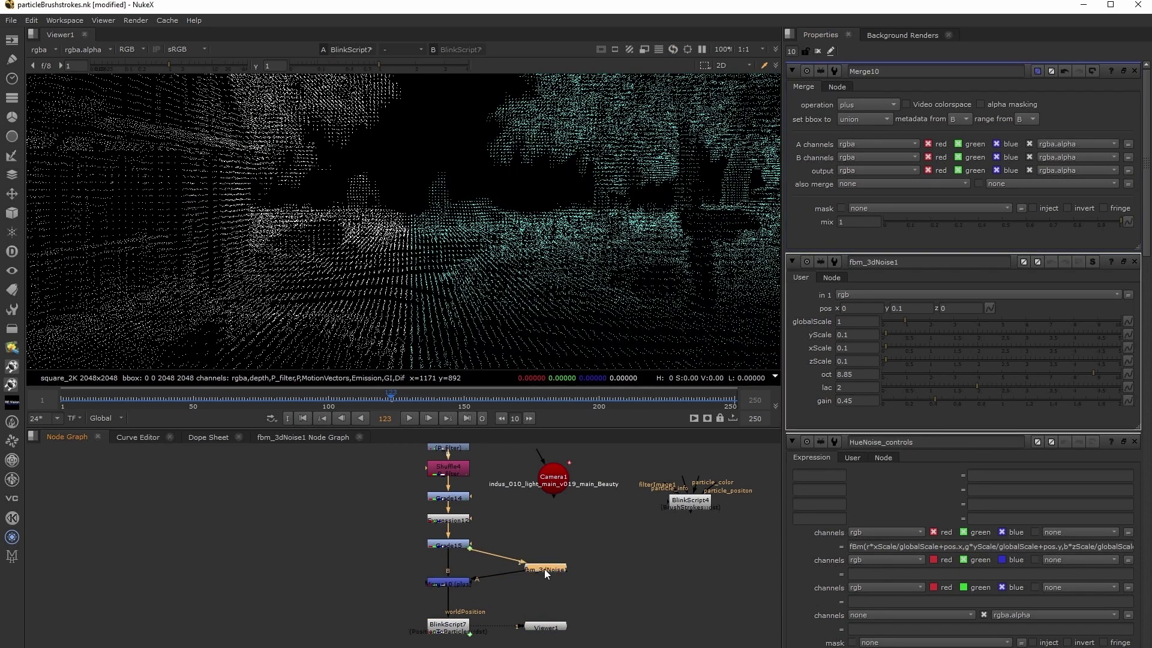
{"action": "key", "text": "g"}
{"action": "left_click", "coordinate": [927, 210]}
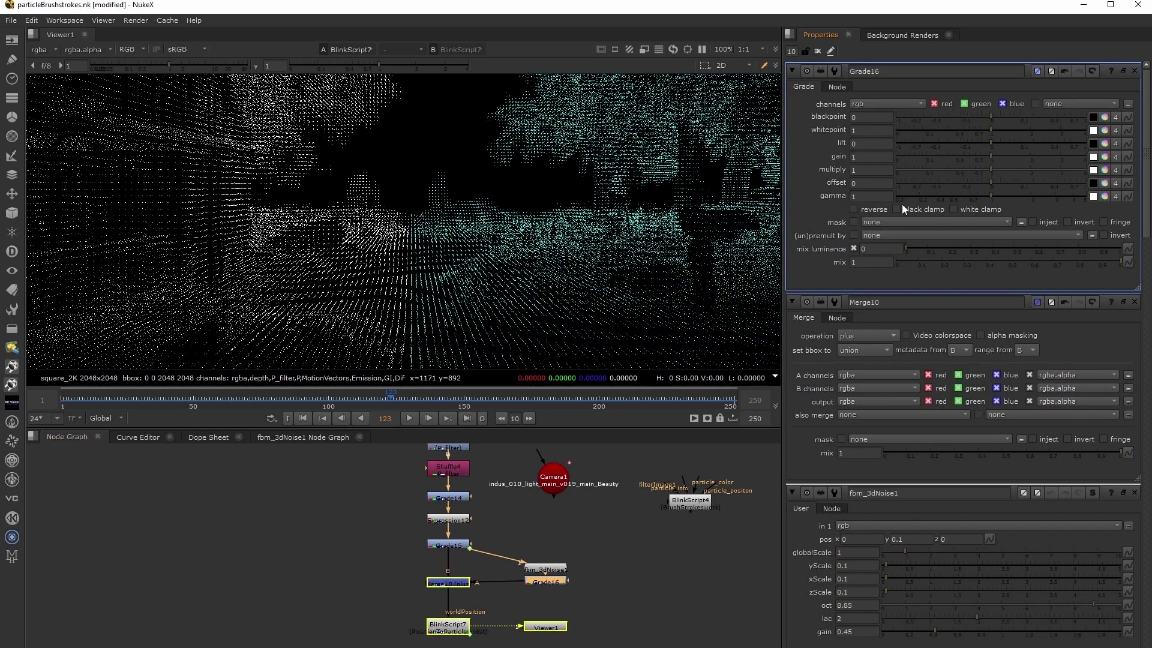
{"action": "left_click", "coordinate": [873, 169]}
{"action": "type", "text": "0"}
{"action": "key", "text": "Return"}
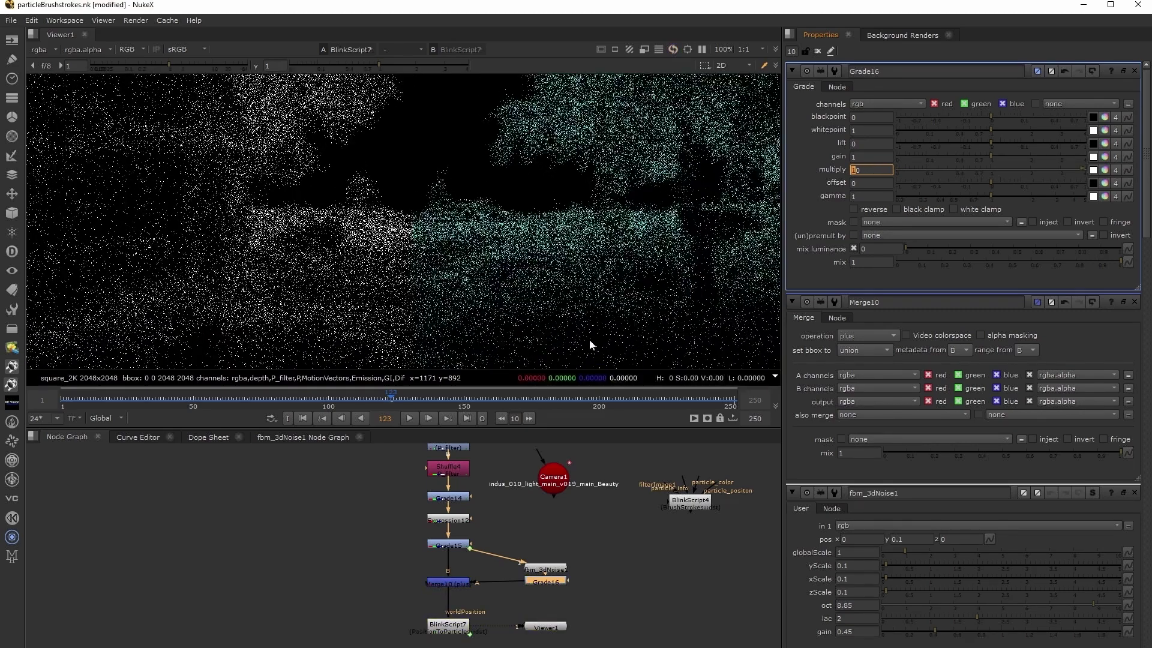
Scrub the timeline between about frames 97 and 163 to check how the noise-offset particles follow the camera
{"action": "left_click_drag", "start_coordinate": [409, 401], "coordinate": [499, 407]}
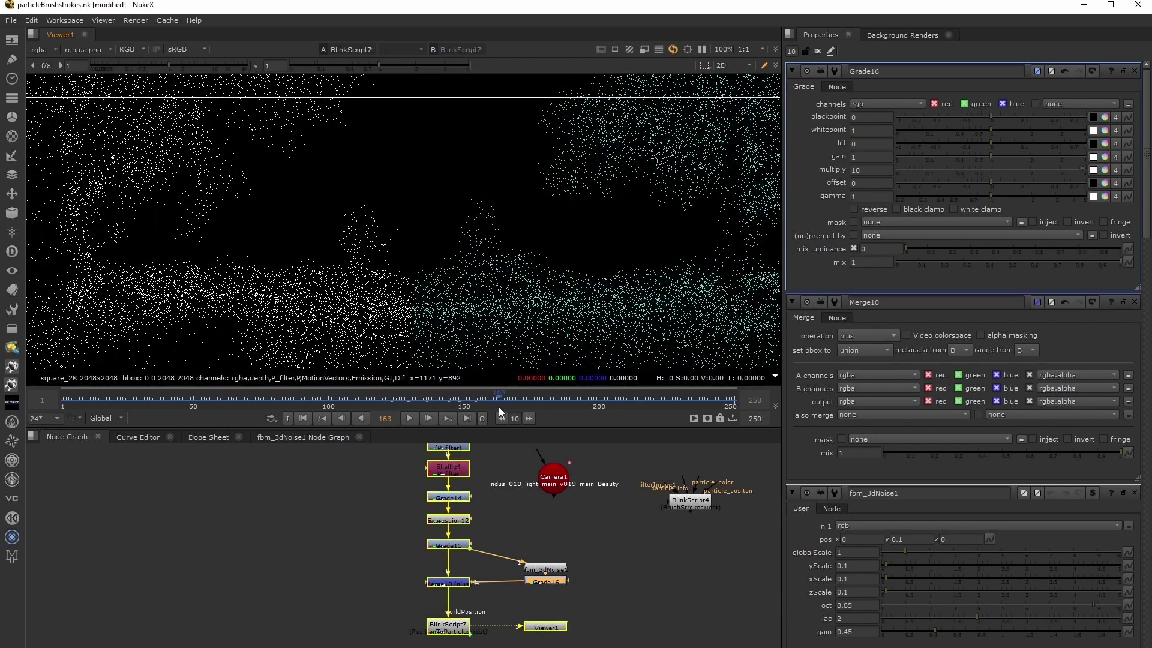
{"action": "left_click", "coordinate": [443, 402]}
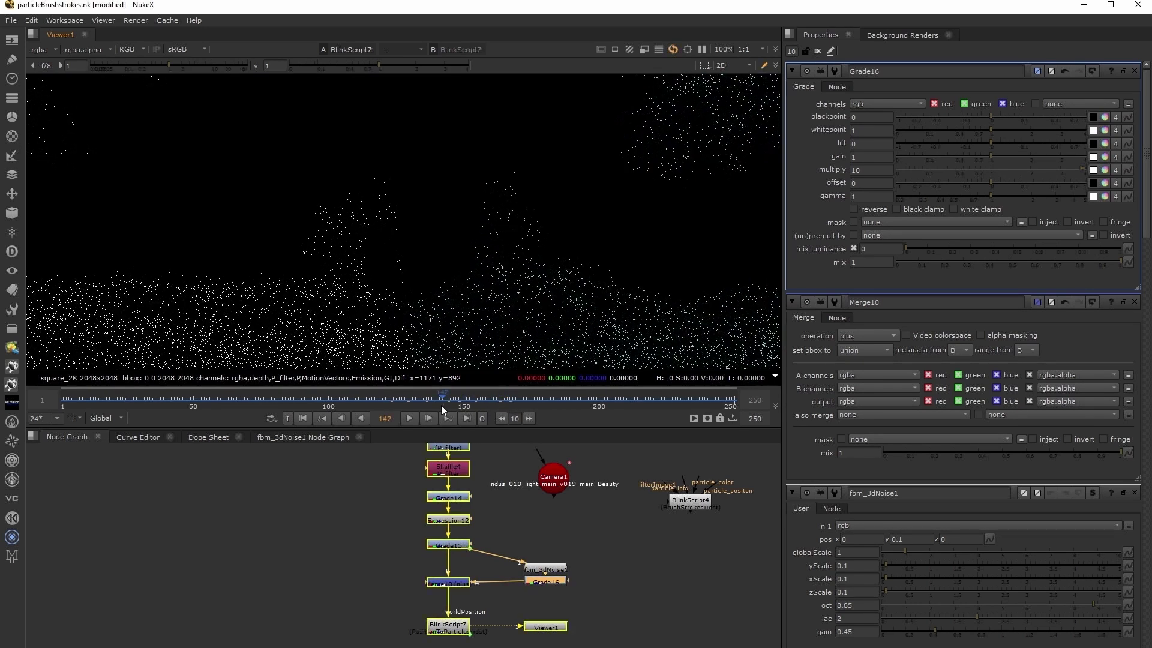
{"action": "left_click", "coordinate": [382, 401]}
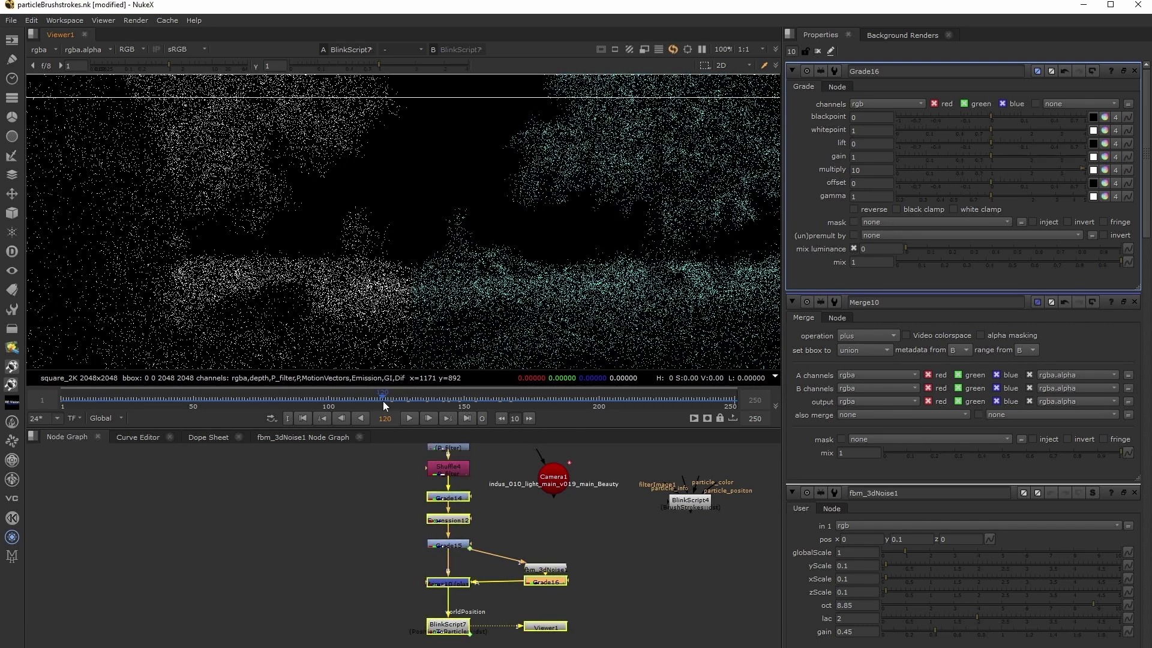
{"action": "left_click", "coordinate": [344, 398]}
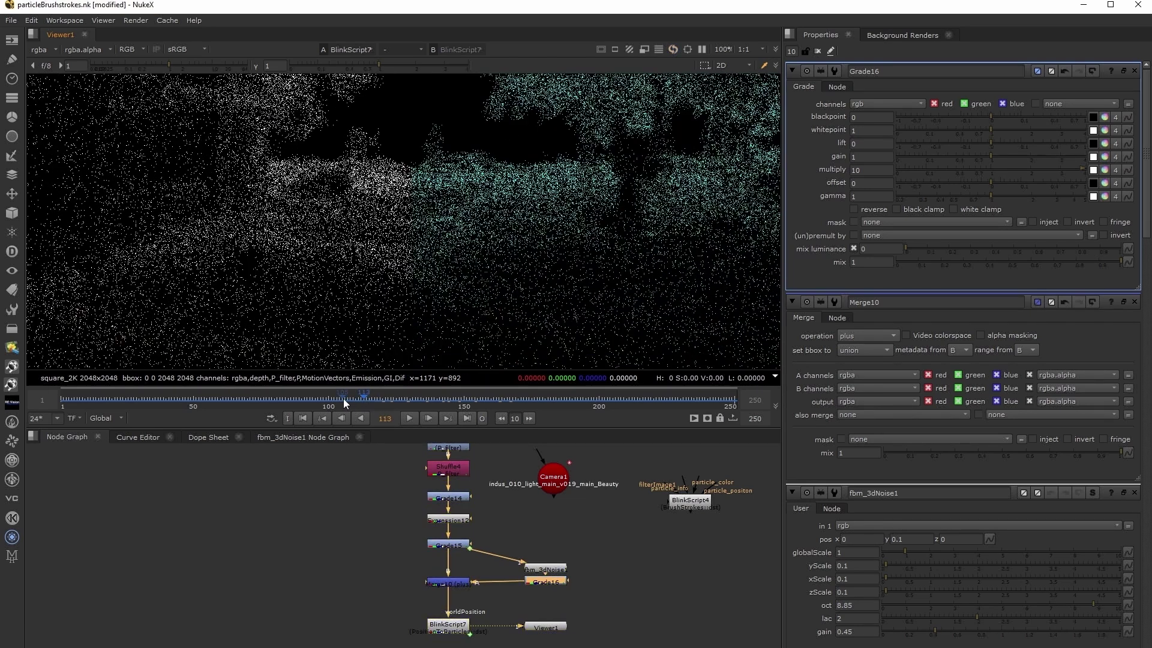
{"action": "left_click", "coordinate": [320, 398]}
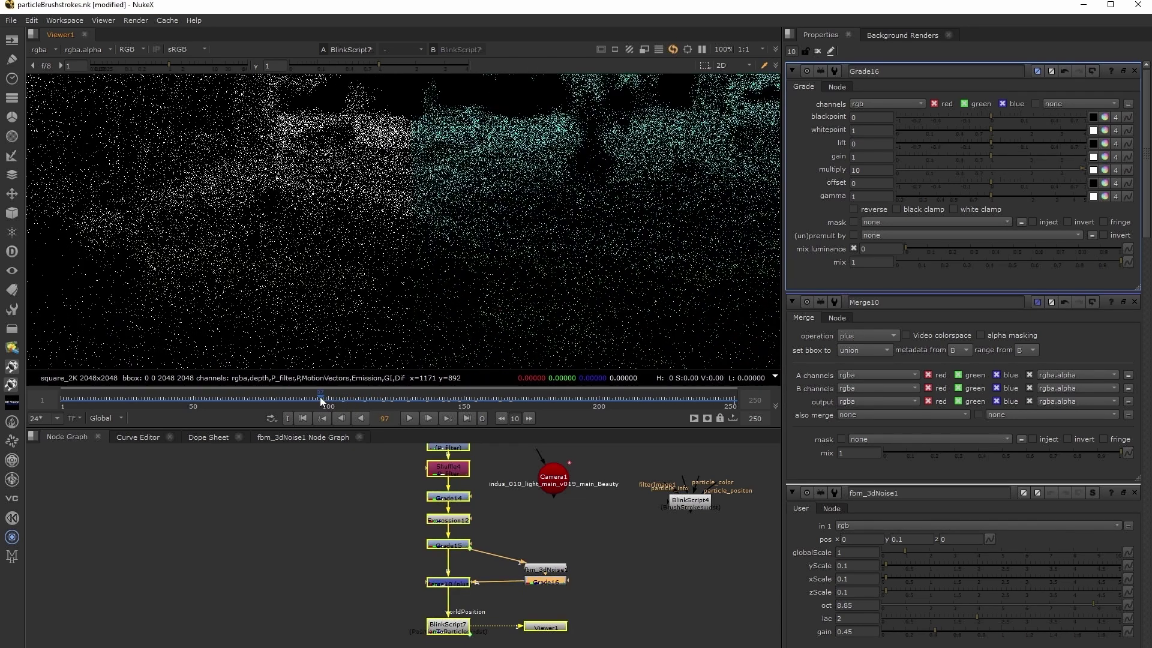
{"action": "left_click", "coordinate": [376, 400]}
Disable and re-enable Merge10 to compare the particles without and with noise
{"action": "left_click", "coordinate": [462, 583]}
{"action": "key", "text": "d"}
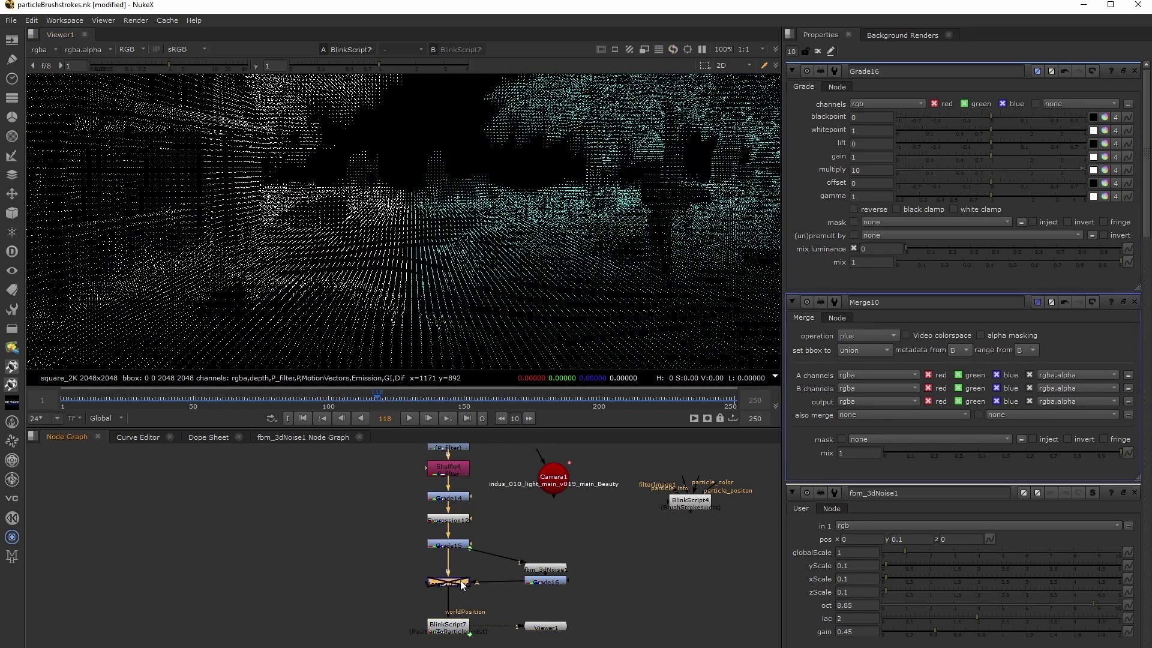
{"action": "key", "text": "d"}
Examine the scattered particles at frames between about 132 and 160, zoom in on them and sample a pixel
{"action": "left_click", "coordinate": [416, 400]}
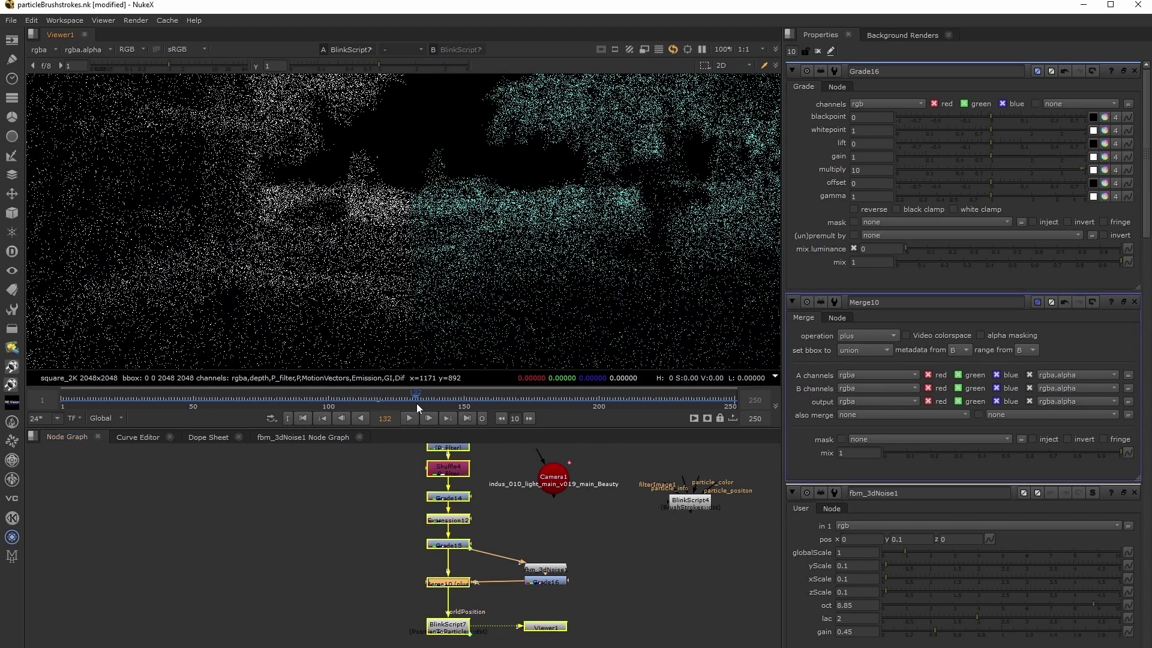
{"action": "scroll", "coordinate": [474, 264], "scroll_direction": "down", "scroll_amount": 3}
{"action": "middle_click_drag", "start_coordinate": [484, 269], "coordinate": [474, 262]}
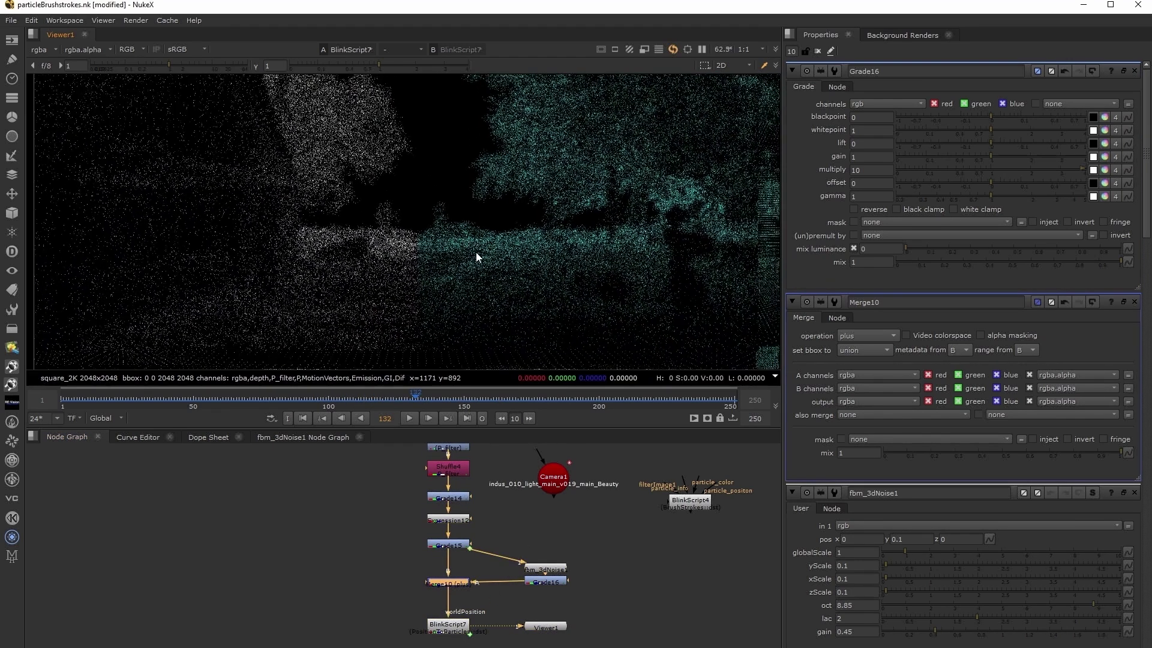
{"action": "left_click", "coordinate": [440, 399]}
{"action": "left_click", "coordinate": [453, 401]}
{"action": "left_click_drag", "start_coordinate": [452, 400], "coordinate": [472, 400]}
{"action": "middle_click_drag", "start_coordinate": [473, 321], "coordinate": [478, 226]}
{"action": "middle_click_drag", "start_coordinate": [502, 282], "coordinate": [460, 298], "text": "alt"}
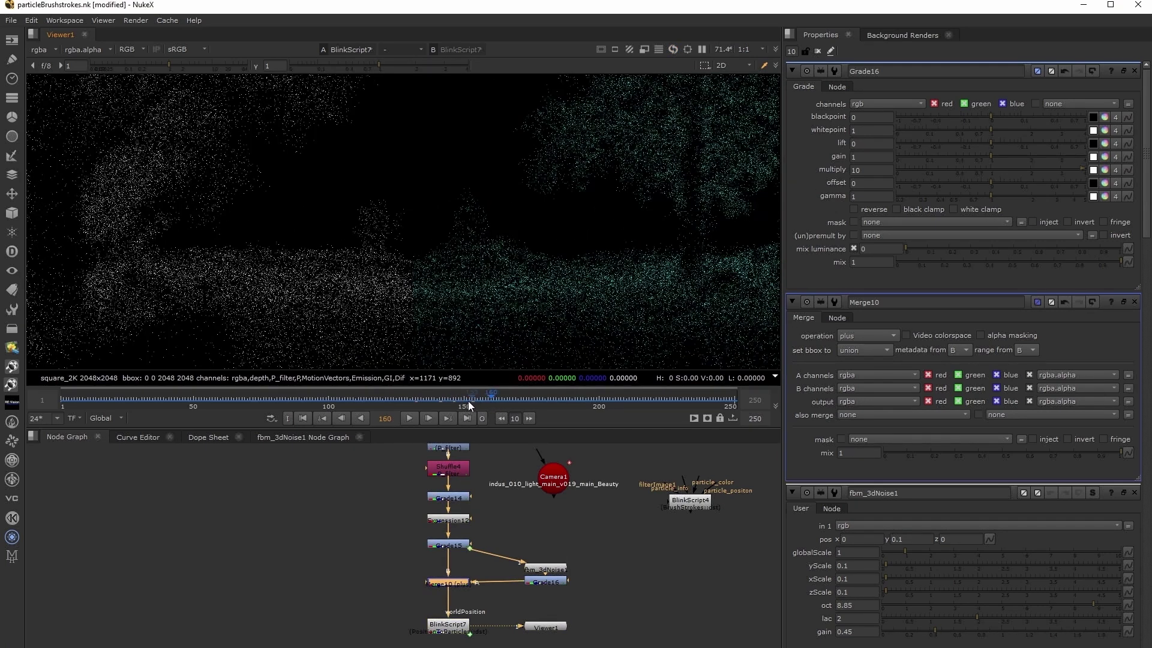
{"action": "left_click", "coordinate": [468, 401]}
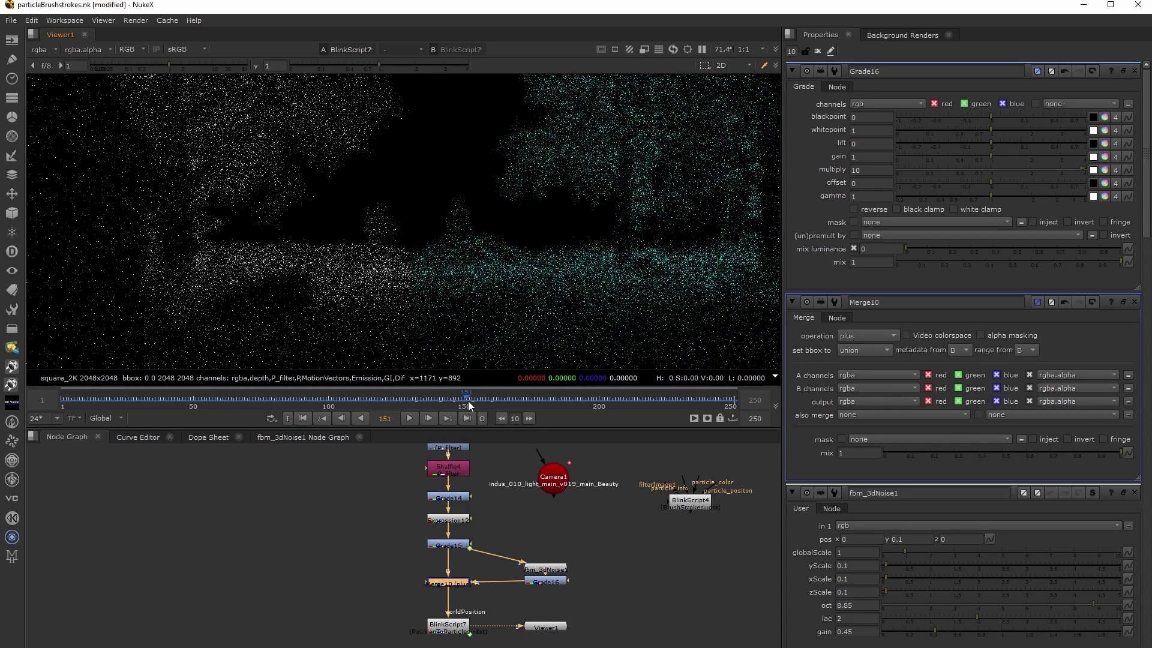
{"action": "scroll", "coordinate": [521, 304], "scroll_direction": "up", "scroll_amount": 5}
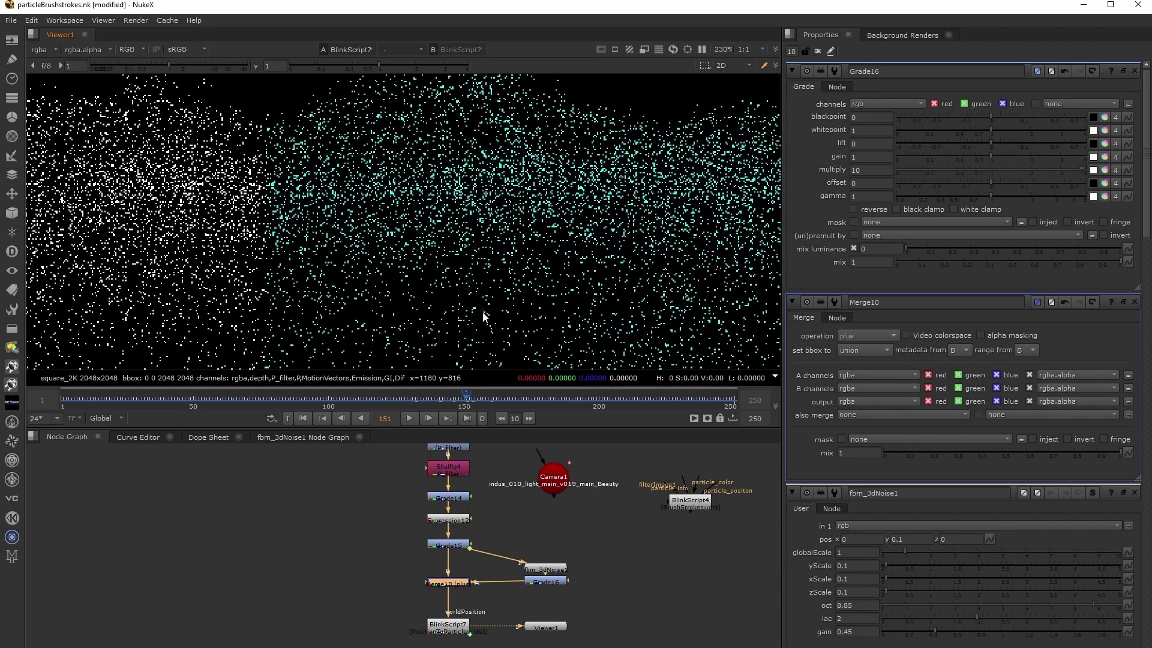
{"action": "left_click", "coordinate": [474, 311], "text": "ctrl"}
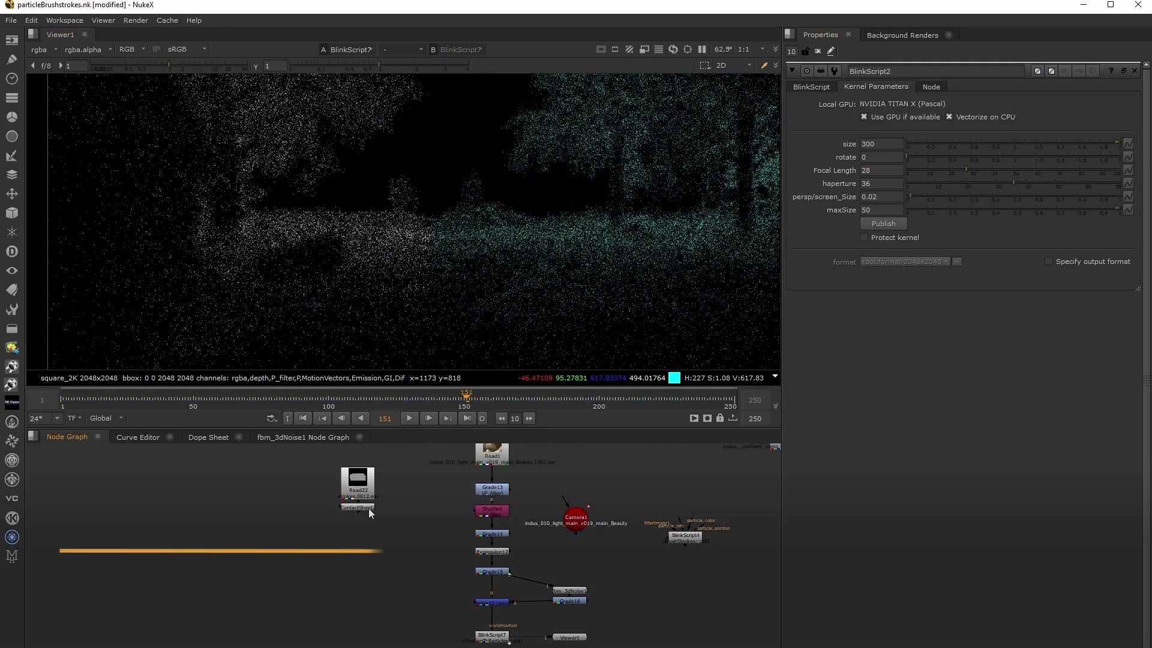
Display Read22's brush stroke sequence and check its properties and source file location
{"action": "middle_click_drag", "start_coordinate": [387, 615], "coordinate": [393, 566]}
{"action": "left_click", "coordinate": [489, 589]}
{"action": "middle_click_drag", "start_coordinate": [394, 628], "coordinate": [394, 616]}
{"action": "left_click", "coordinate": [379, 567]}
{"action": "left_click", "coordinate": [338, 529]}
{"action": "key", "text": "1"}
{"action": "double_click", "coordinate": [339, 528]}
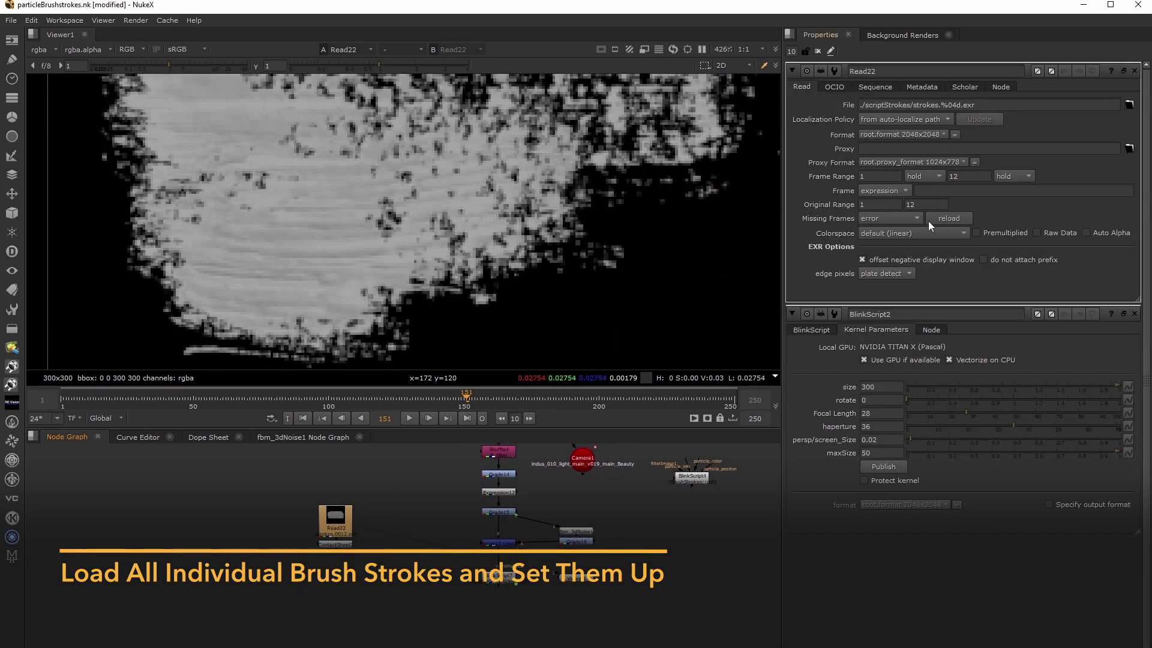
{"action": "left_click", "coordinate": [1129, 104]}
{"action": "left_click", "coordinate": [912, 382]}
Load strokes.0001.exr to strokes.0012.exr from the scriptStrokes folder as separate Read nodes
{"action": "left_click", "coordinate": [278, 571]}
{"action": "key", "text": "r"}
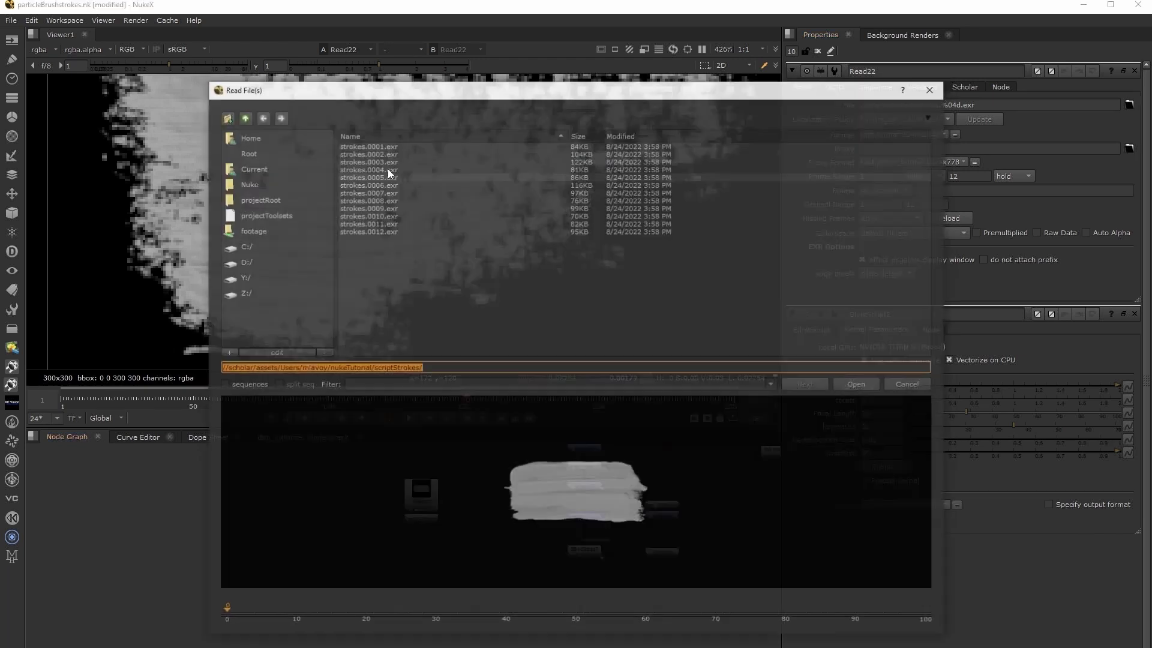
{"action": "left_click", "coordinate": [376, 147]}
{"action": "left_click", "coordinate": [372, 231], "text": "shift"}
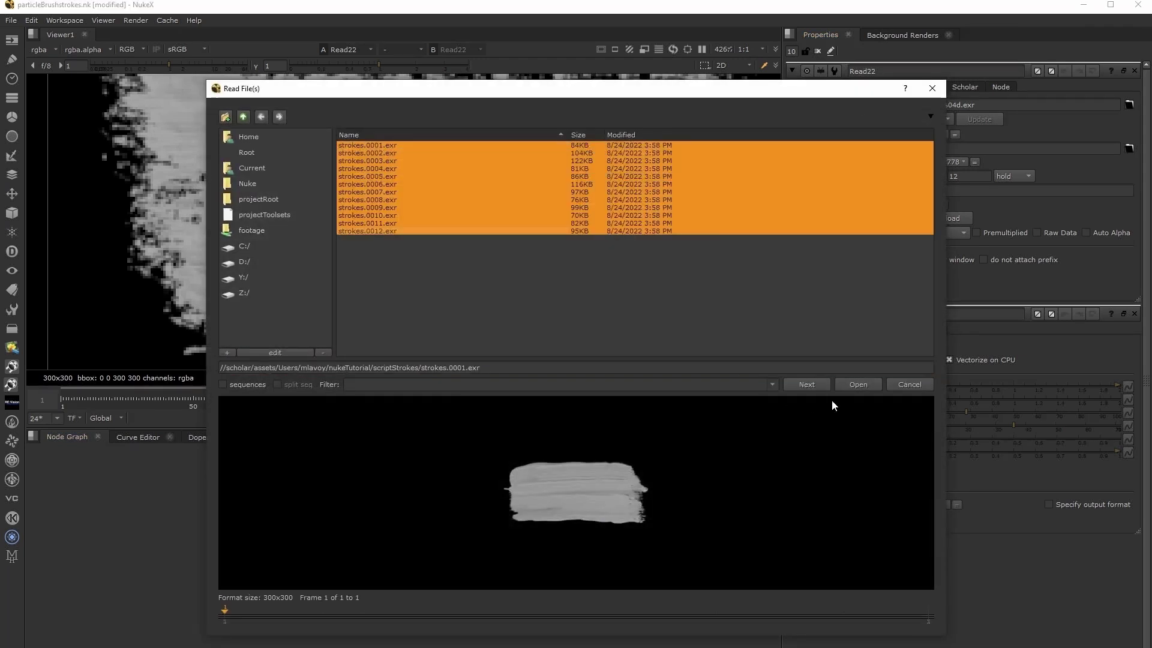
{"action": "left_click", "coordinate": [857, 385]}
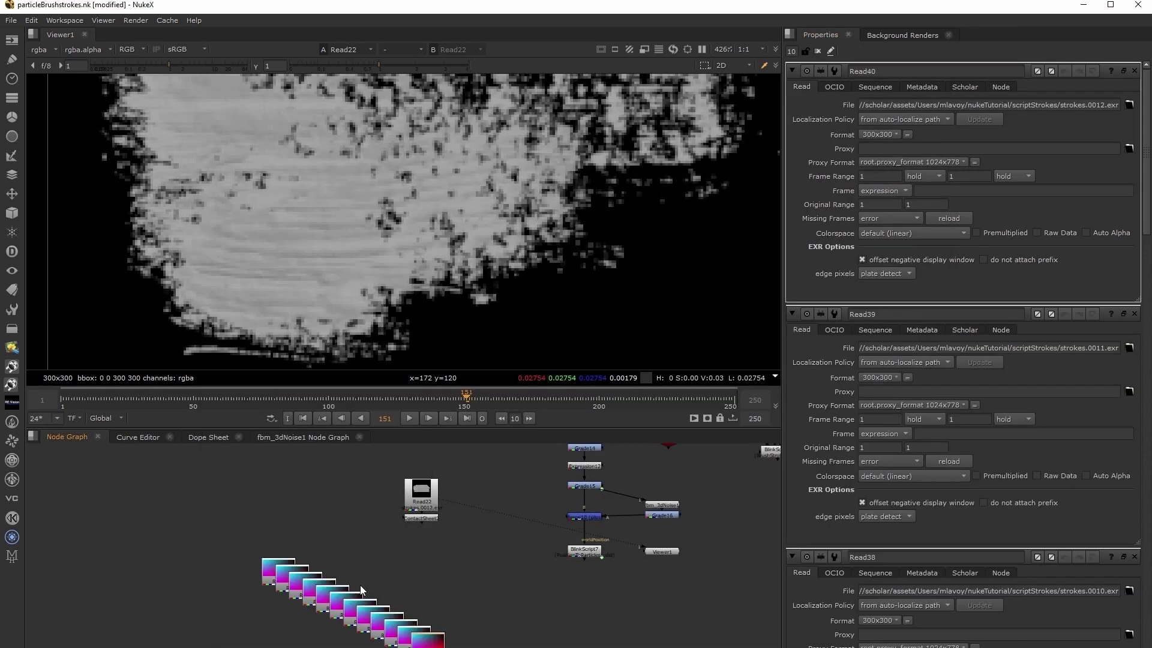
Line up the twelve brush stroke Read nodes in a horizontal row below Read22
{"action": "middle_click_drag", "start_coordinate": [423, 592], "coordinate": [419, 563]}
{"action": "scroll", "coordinate": [417, 562], "scroll_direction": "down", "scroll_amount": 3}
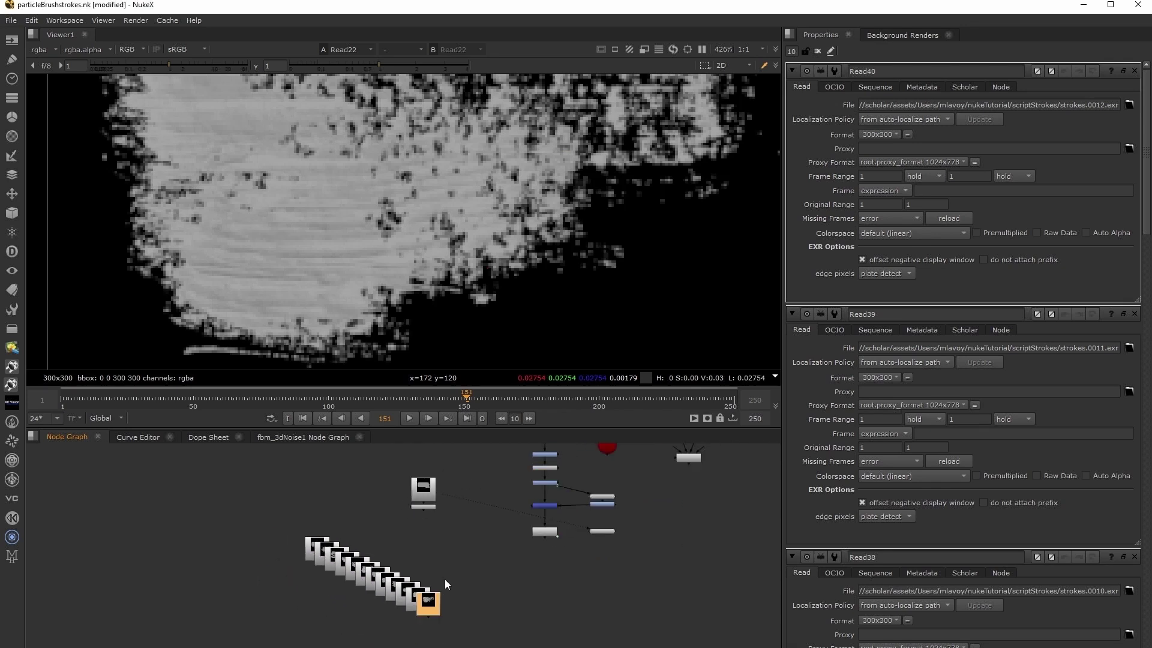
{"action": "left_click_drag", "start_coordinate": [287, 526], "coordinate": [438, 627]}
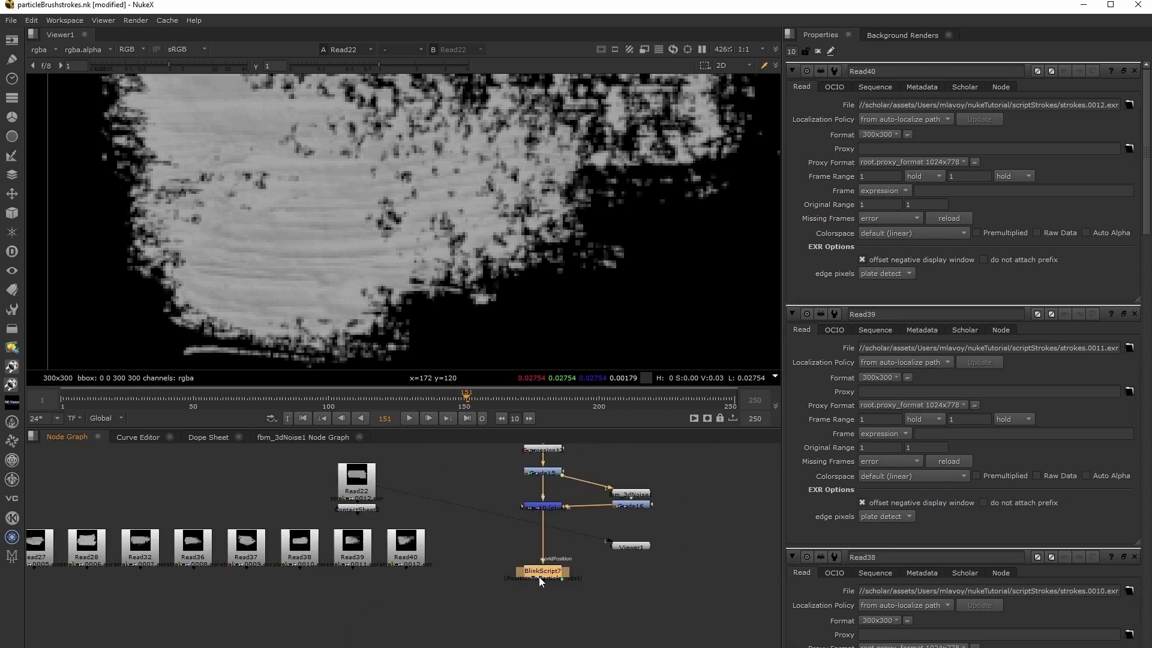
Position BlinkScript4 beneath BlinkScript7 with the two connected, and place Read21 nearby
{"action": "left_click_drag", "start_coordinate": [538, 578], "coordinate": [539, 584]}
{"action": "middle_click_drag", "start_coordinate": [540, 628], "coordinate": [433, 647]}
{"action": "left_click_drag", "start_coordinate": [661, 480], "coordinate": [597, 635]}
{"action": "middle_click_drag", "start_coordinate": [624, 612], "coordinate": [670, 519]}
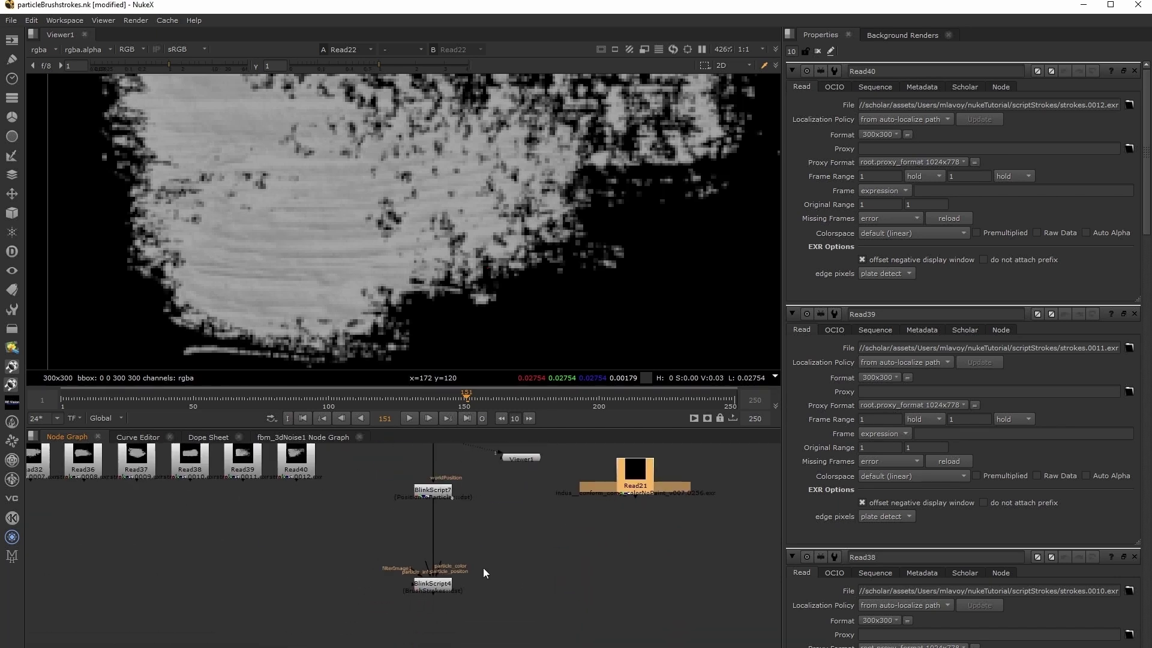
Connect BlinkScript4's particle_color input to Read21 and display Read21 in the viewer
{"action": "scroll", "coordinate": [484, 567], "scroll_direction": "up", "scroll_amount": 1}
{"action": "left_click_drag", "start_coordinate": [432, 566], "coordinate": [656, 577]}
{"action": "key", "text": "1"}
{"action": "left_click", "coordinate": [642, 573]}
{"action": "middle_click_drag", "start_coordinate": [414, 560], "coordinate": [464, 559]}
Add a Constant node with its channels set to rgba and connect it to BlinkScript4's particle_info input
{"action": "left_click_drag", "start_coordinate": [556, 523], "coordinate": [567, 503]}
{"action": "key", "text": "Tab"}
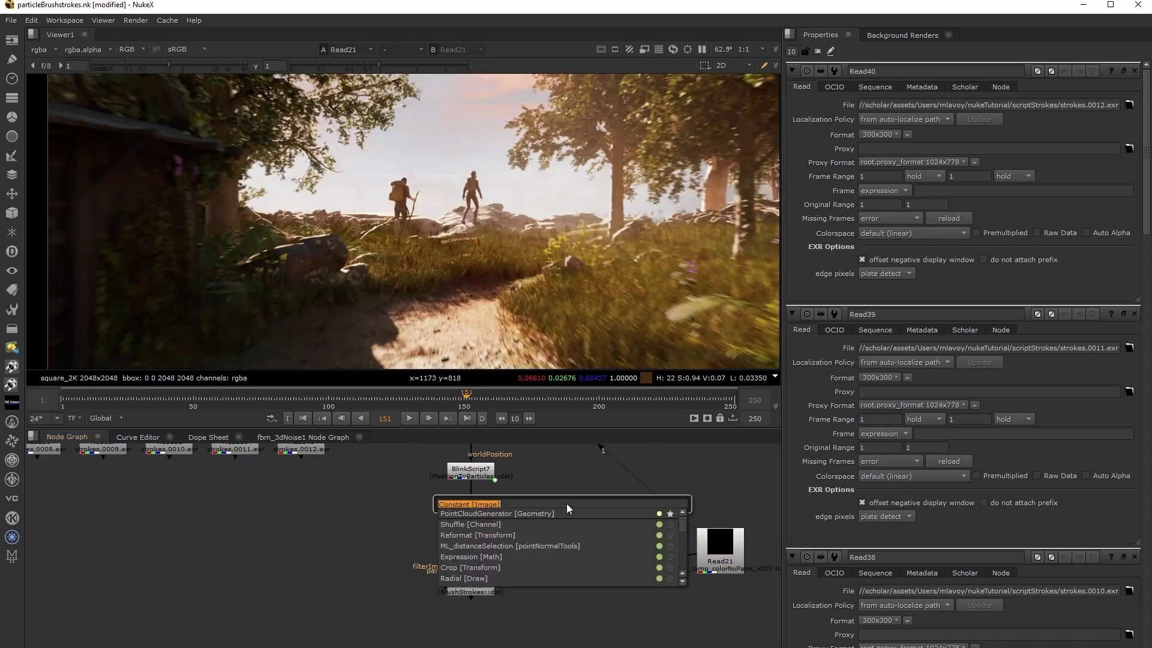
{"action": "type", "text": "constant"}
{"action": "key", "text": "Return"}
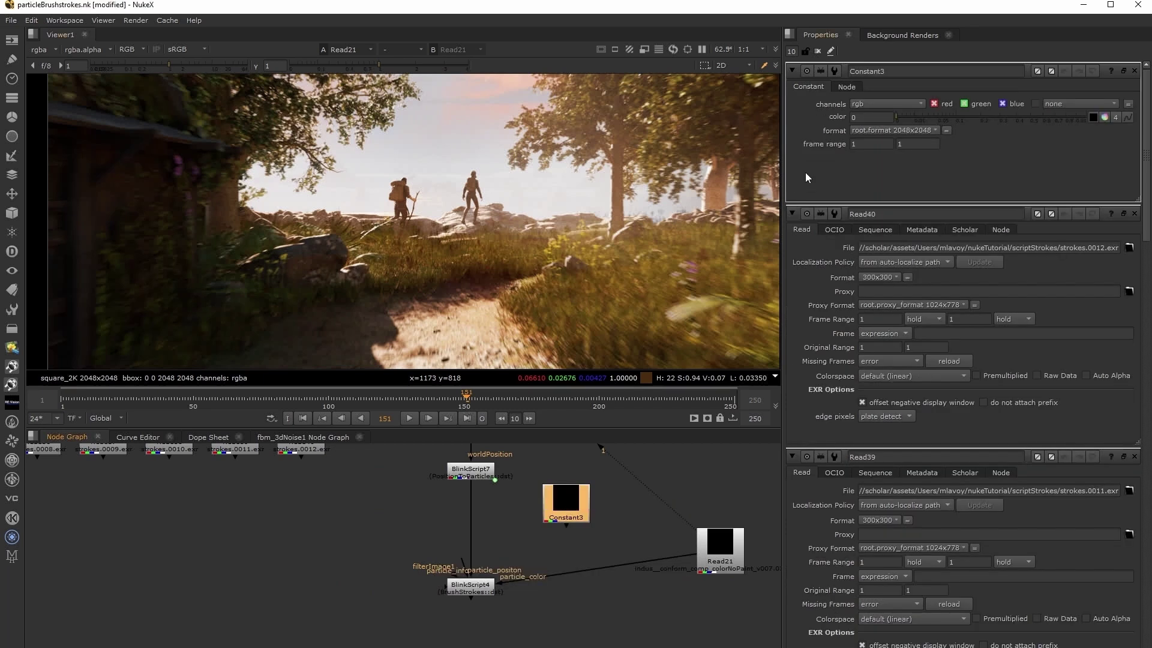
{"action": "left_click", "coordinate": [864, 103]}
{"action": "left_click", "coordinate": [874, 140]}
{"action": "left_click_drag", "start_coordinate": [467, 560], "coordinate": [564, 507]}
{"action": "left_click_drag", "start_coordinate": [711, 570], "coordinate": [702, 605]}
Connect the twelve individual brush stroke Read nodes to BlinkScript4's filterImage inputs
{"action": "middle_click_drag", "start_coordinate": [384, 520], "coordinate": [503, 574]}
{"action": "scroll", "coordinate": [505, 574], "scroll_direction": "down", "scroll_amount": 3}
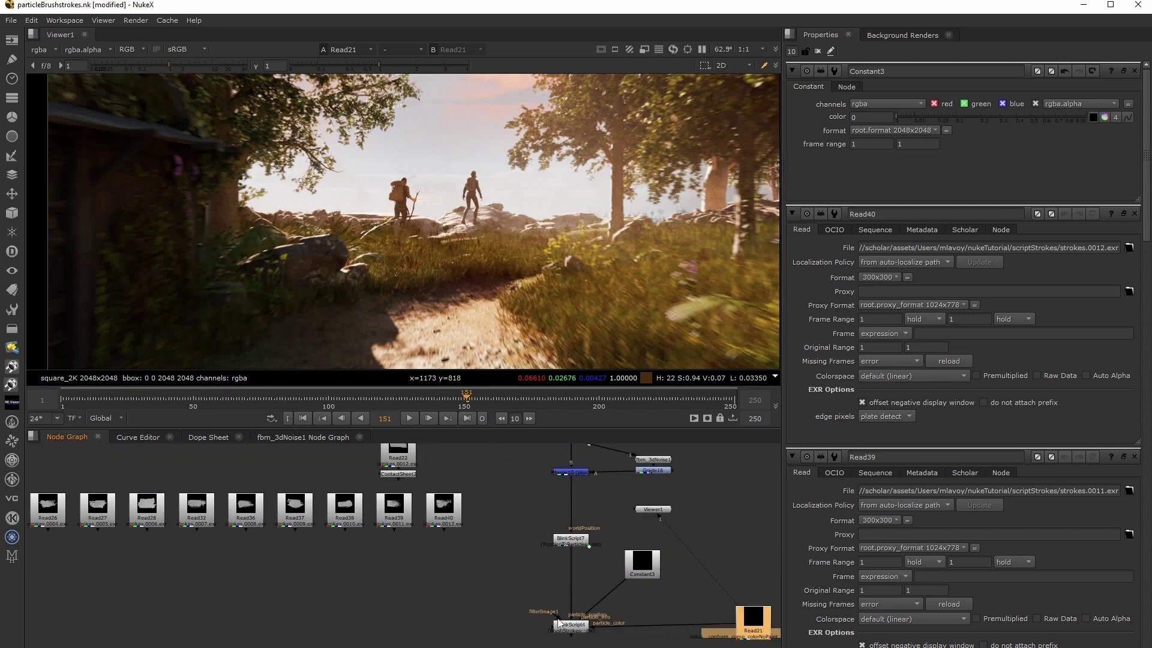
{"action": "left_click_drag", "start_coordinate": [406, 475], "coordinate": [399, 472], "text": "ctrl"}
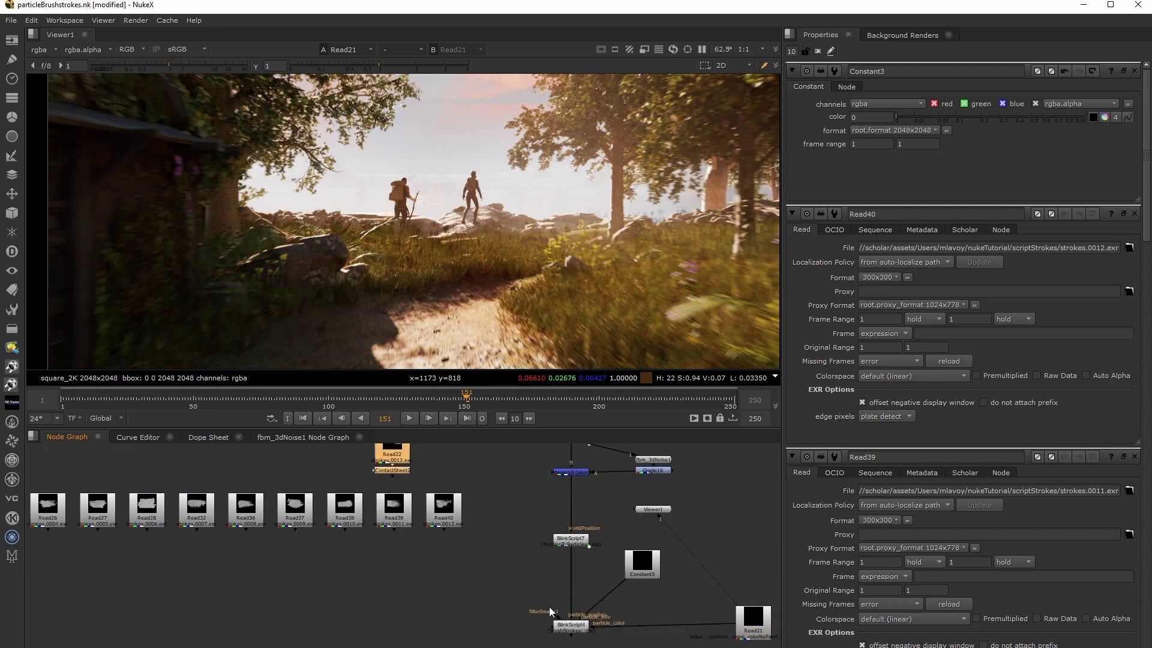
{"action": "left_click_drag", "start_coordinate": [459, 521], "coordinate": [459, 522]}
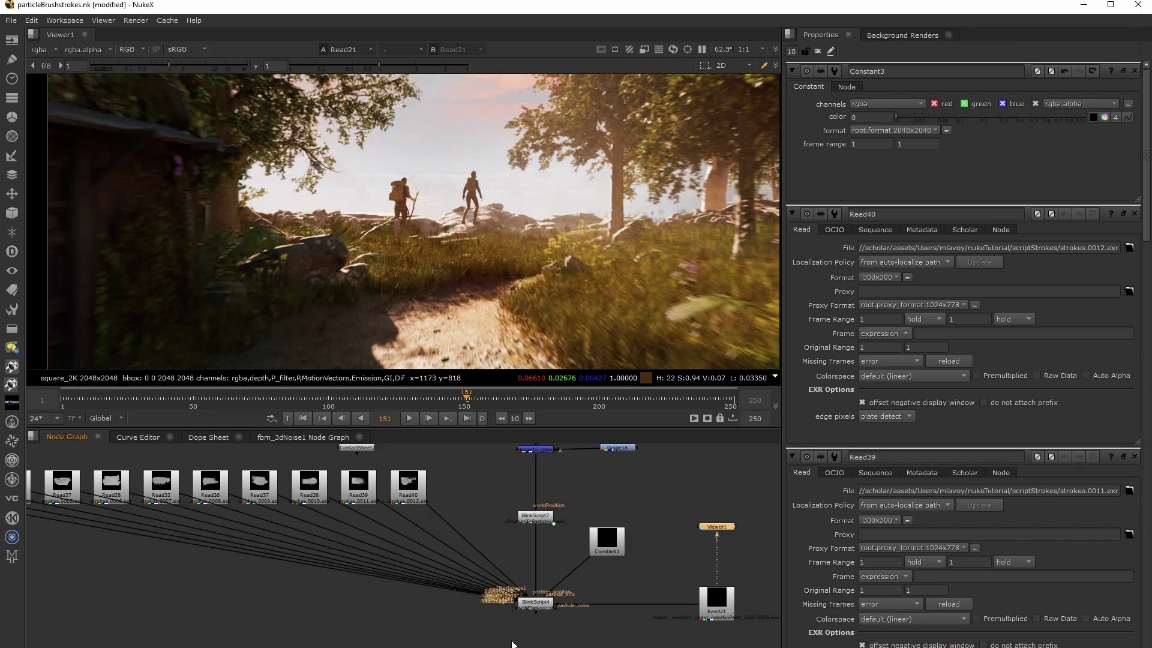
Display BlinkScript4's output and place the Viewer1 node directly beneath it
{"action": "left_click", "coordinate": [531, 604]}
{"action": "key", "text": "1"}
{"action": "left_click_drag", "start_coordinate": [720, 527], "coordinate": [538, 633]}
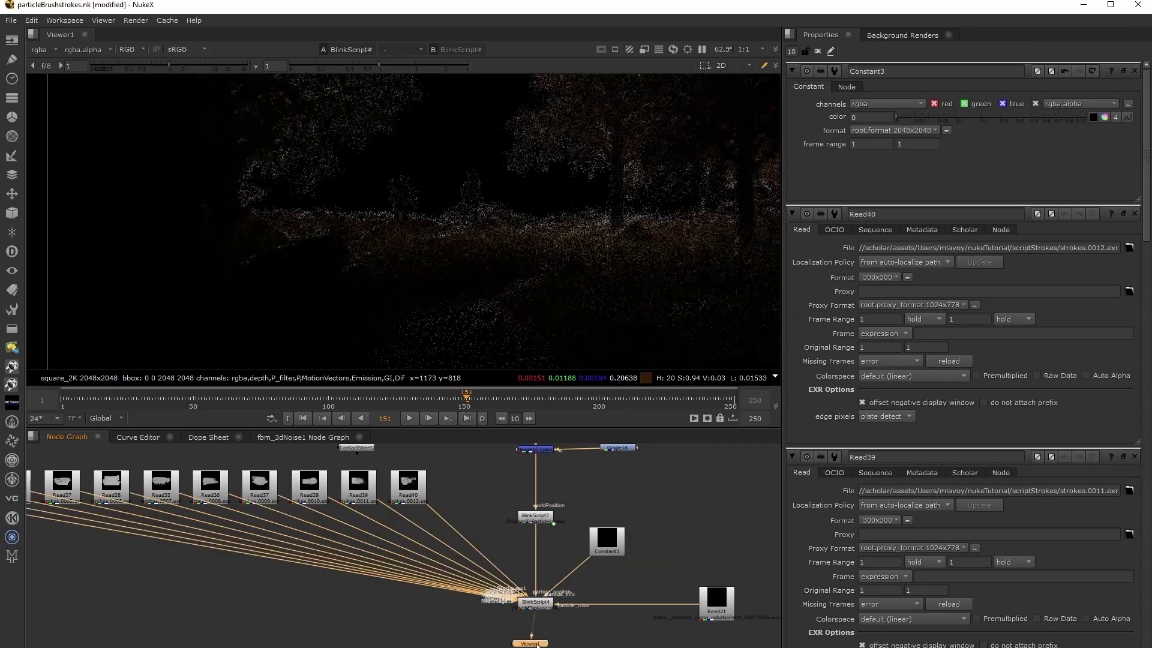
{"action": "scroll", "coordinate": [497, 223], "scroll_direction": "up", "scroll_amount": 4}
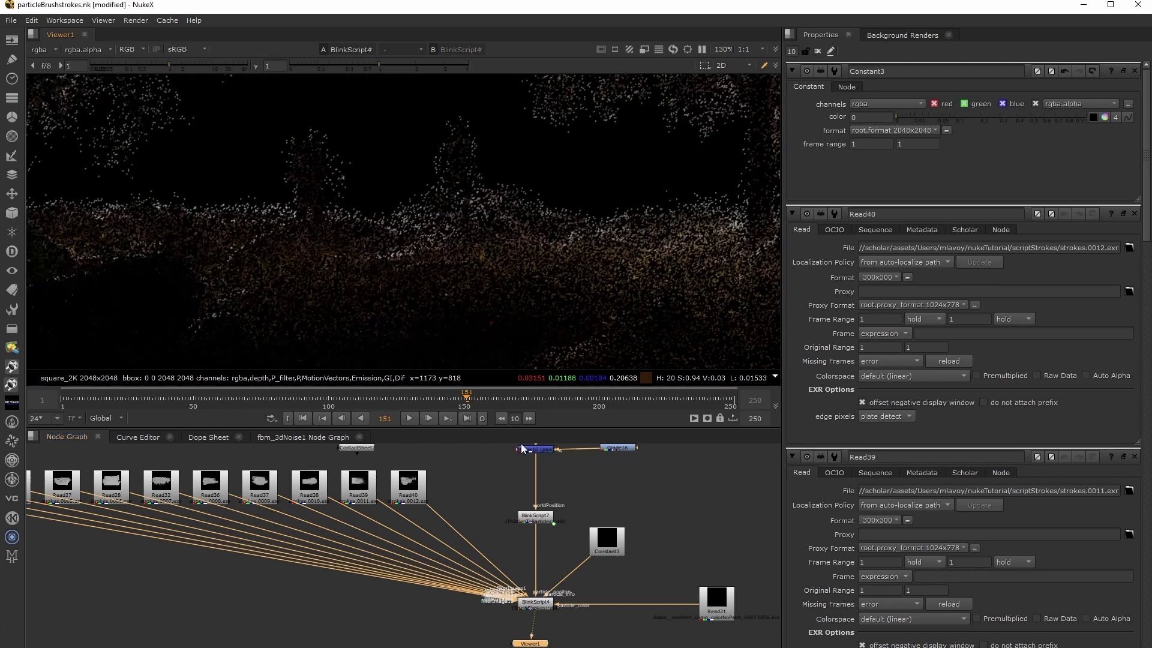
Raise BlinkScript4's size kernel parameter to 500
{"action": "double_click", "coordinate": [539, 608]}
{"action": "double_click", "coordinate": [876, 144]}
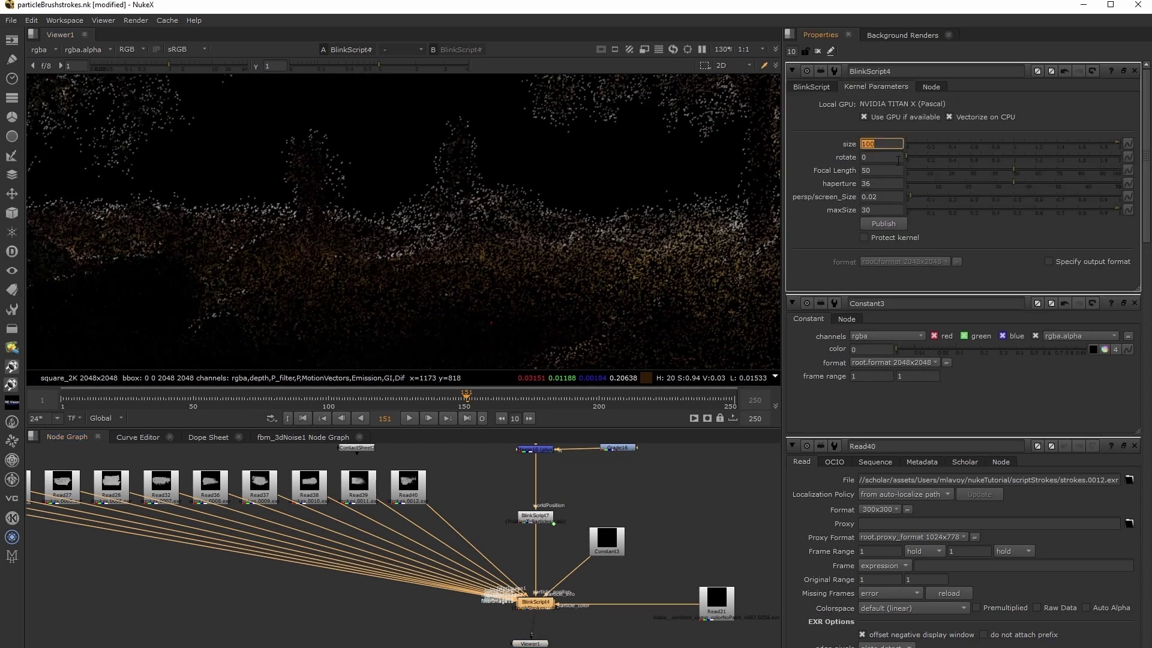
{"action": "key", "text": "Left"}
{"action": "key", "text": "Up"}
{"action": "key", "text": "Up"}
{"action": "key", "text": "Up"}
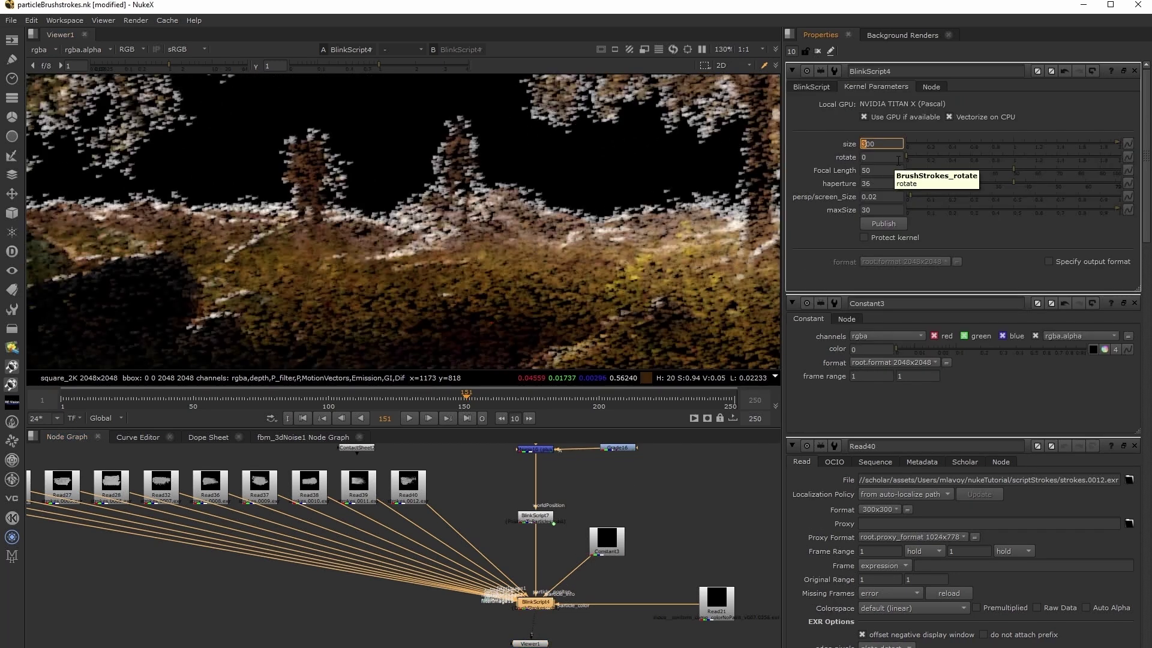
{"action": "key", "text": "Up"}
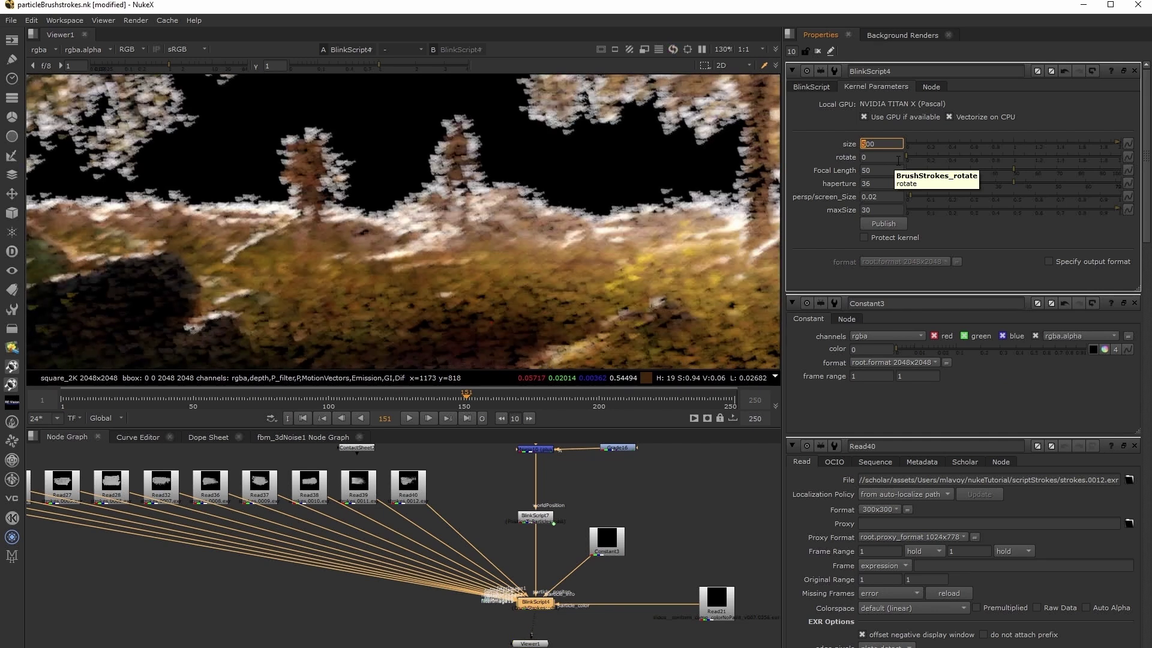
Examine the shape and variety of the brush strokes across the trees, figures and ground in the render
{"action": "scroll", "coordinate": [549, 240], "scroll_direction": "up", "scroll_amount": 5}
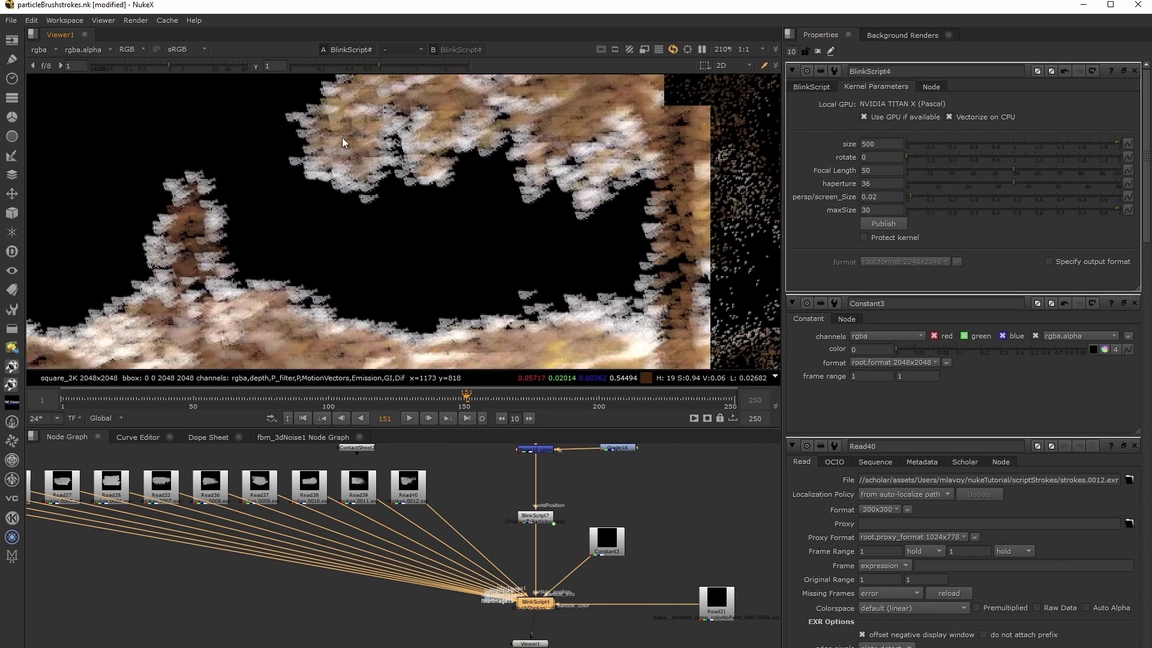
{"action": "middle_click_drag", "start_coordinate": [504, 238], "coordinate": [648, 179]}
{"action": "scroll", "coordinate": [426, 208], "scroll_direction": "down", "scroll_amount": 9}
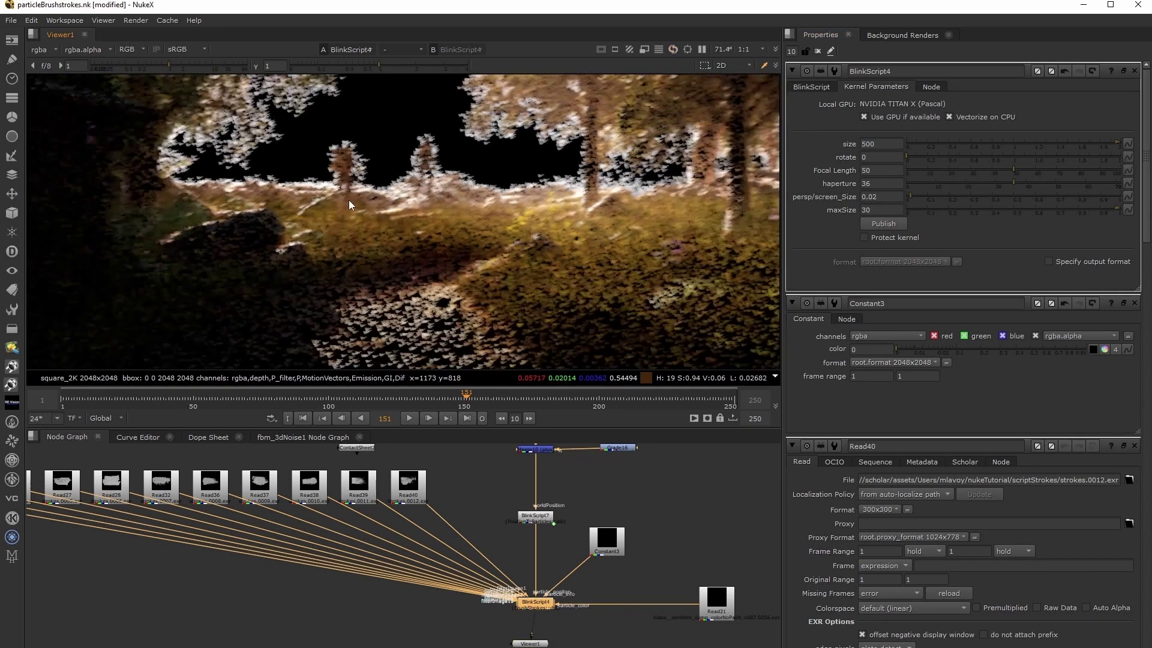
{"action": "middle_click_drag", "start_coordinate": [228, 156], "coordinate": [432, 348]}
{"action": "scroll", "coordinate": [492, 225], "scroll_direction": "up", "scroll_amount": 10}
{"action": "scroll", "coordinate": [468, 227], "scroll_direction": "down", "scroll_amount": 4}
{"action": "scroll", "coordinate": [523, 264], "scroll_direction": "down", "scroll_amount": 4}
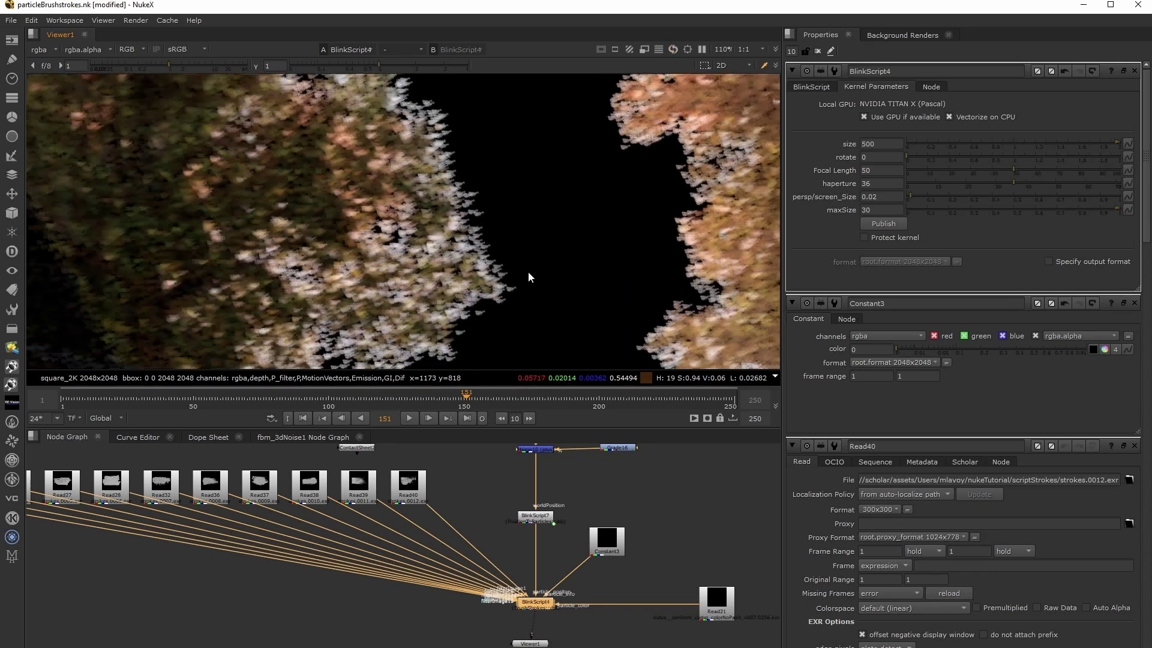
{"action": "middle_click_drag", "start_coordinate": [523, 269], "coordinate": [413, 200]}
{"action": "middle_click_drag", "start_coordinate": [456, 305], "coordinate": [430, 218]}
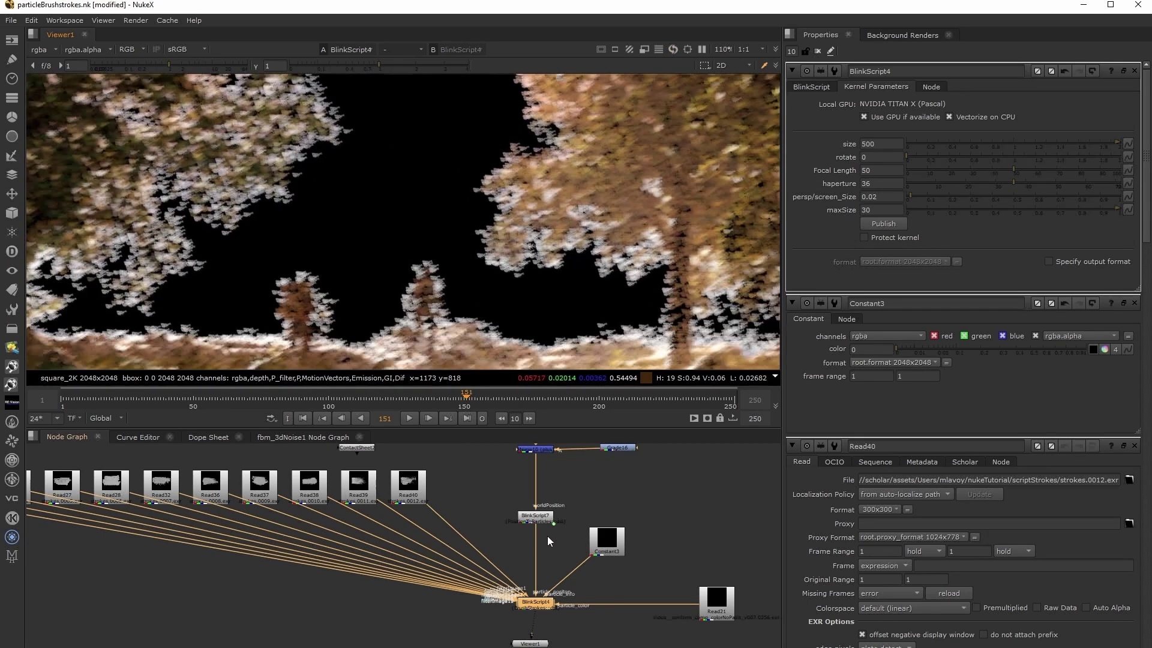
Open BlinkScript7's properties and display its projected particle output
{"action": "middle_click_drag", "start_coordinate": [516, 544], "coordinate": [479, 552]}
{"action": "middle_click_drag", "start_coordinate": [573, 495], "coordinate": [502, 528]}
{"action": "left_click", "coordinate": [427, 555]}
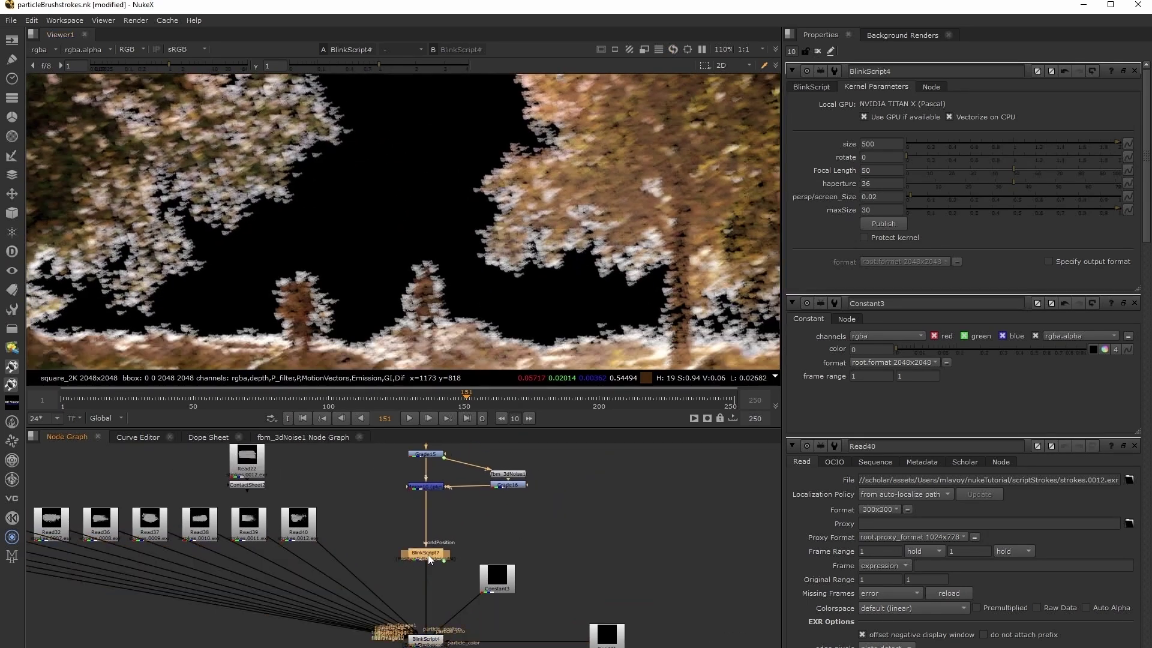
{"action": "double_click", "coordinate": [426, 553]}
{"action": "key", "text": "1"}
Space out BlinkScript7, BlinkScript4 and Constant3 vertically to make room between them in the node graph
{"action": "mouse_move", "coordinate": [425, 548]}
{"action": "left_mouse_down"}
{"action": "mouse_move", "coordinate": [427, 512]}
{"action": "mouse_move", "coordinate": [427, 527]}
{"action": "left_mouse_up"}
{"action": "middle_click_drag", "start_coordinate": [502, 543], "coordinate": [493, 491]}
{"action": "left_click_drag", "start_coordinate": [413, 626], "coordinate": [412, 647]}
{"action": "left_click_drag", "start_coordinate": [489, 540], "coordinate": [494, 566]}
{"action": "left_click", "coordinate": [422, 591]}
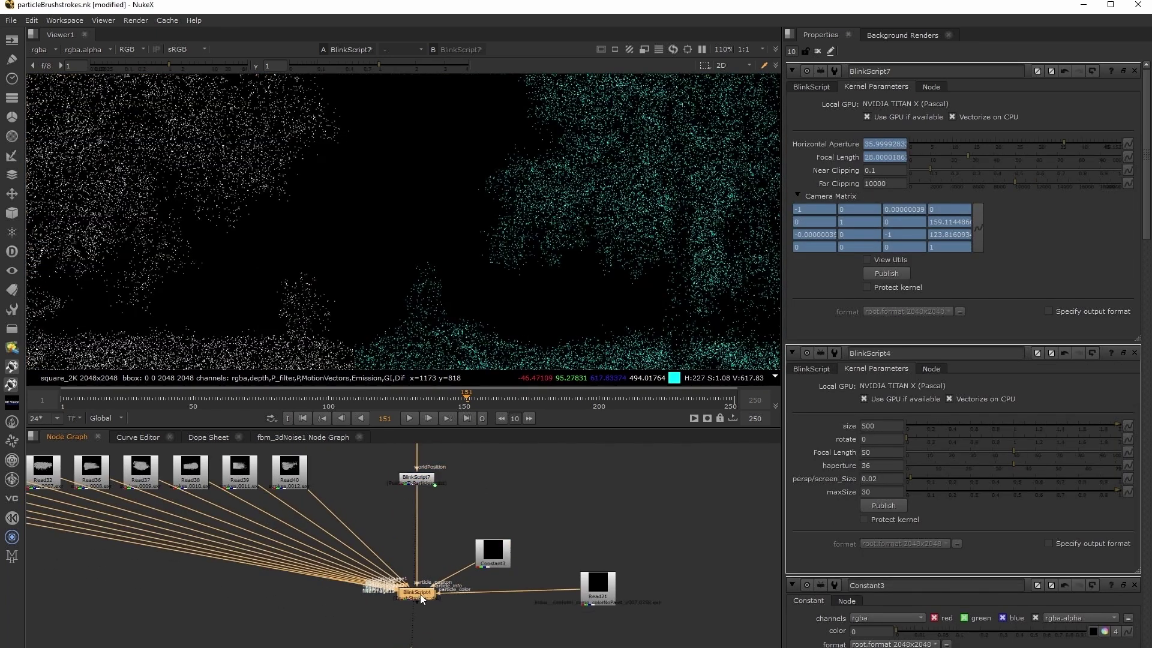
{"action": "middle_click_drag", "start_coordinate": [444, 532], "coordinate": [453, 576]}
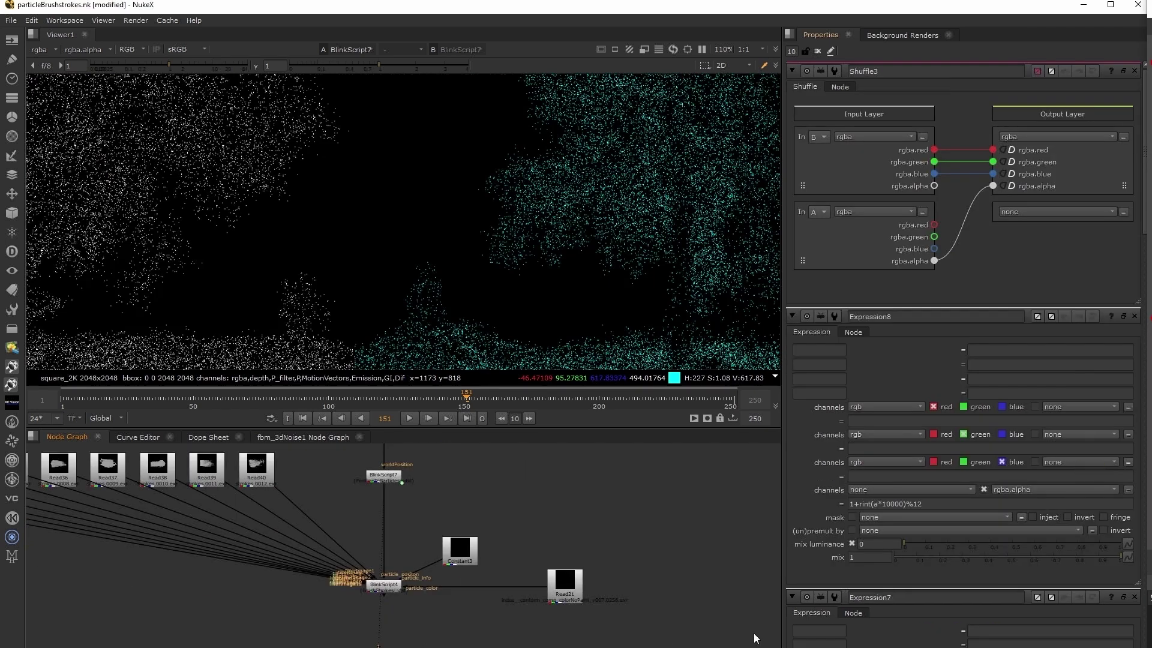
Add an Expression node beside BlinkScript7 and connect its input to BlinkScript7's output
{"action": "middle_click_drag", "start_coordinate": [465, 510], "coordinate": [510, 521]}
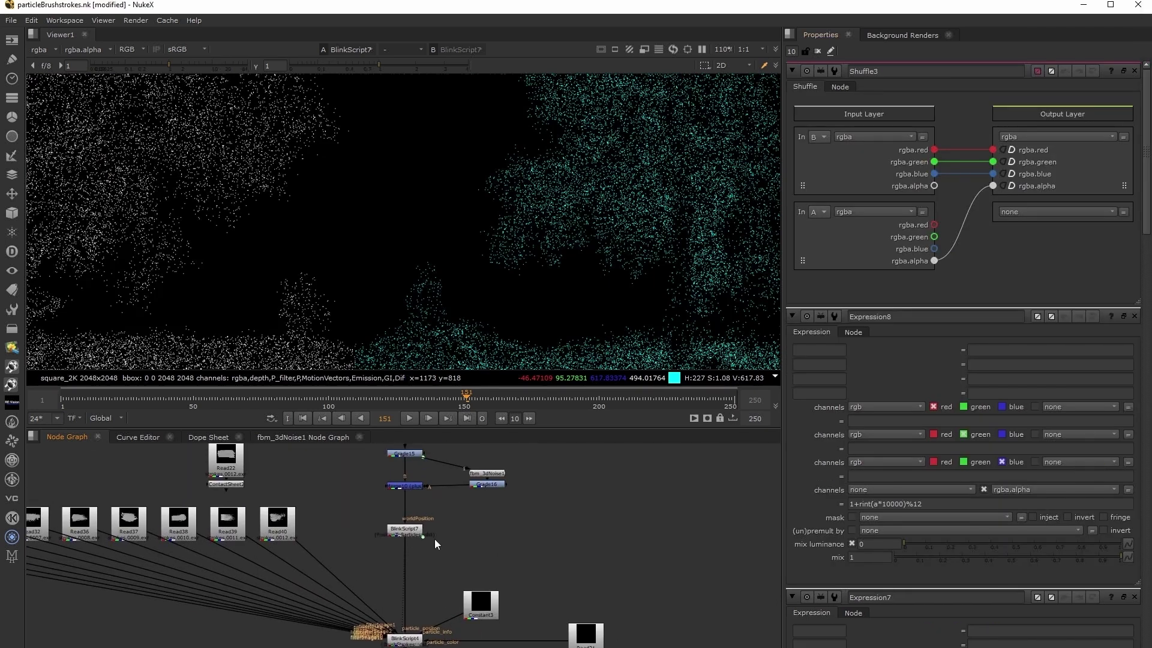
{"action": "left_click", "coordinate": [407, 531]}
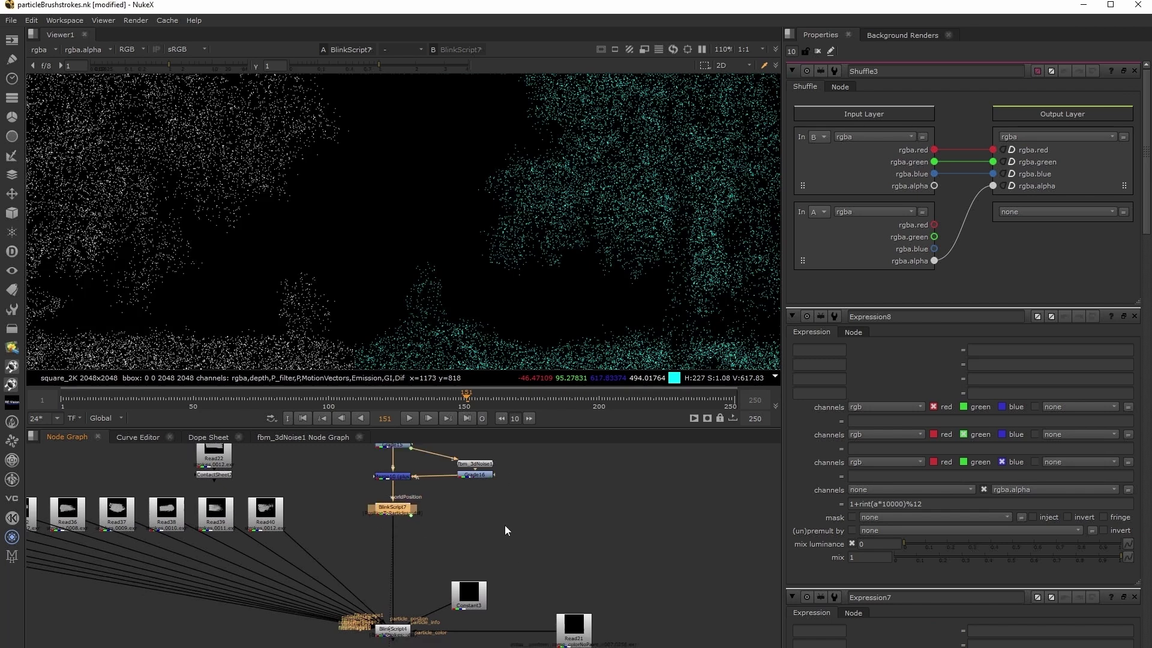
{"action": "key", "text": "Tab"}
{"action": "type", "text": "expr"}
{"action": "key", "text": "Return"}
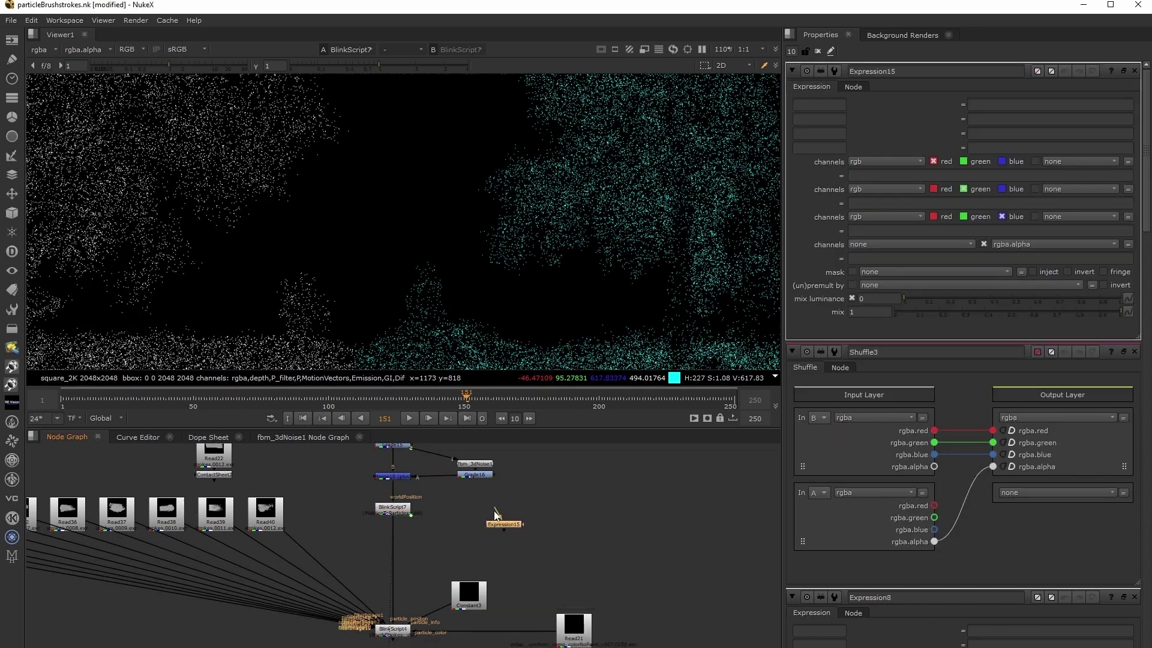
{"action": "left_click_drag", "start_coordinate": [497, 512], "coordinate": [393, 509]}
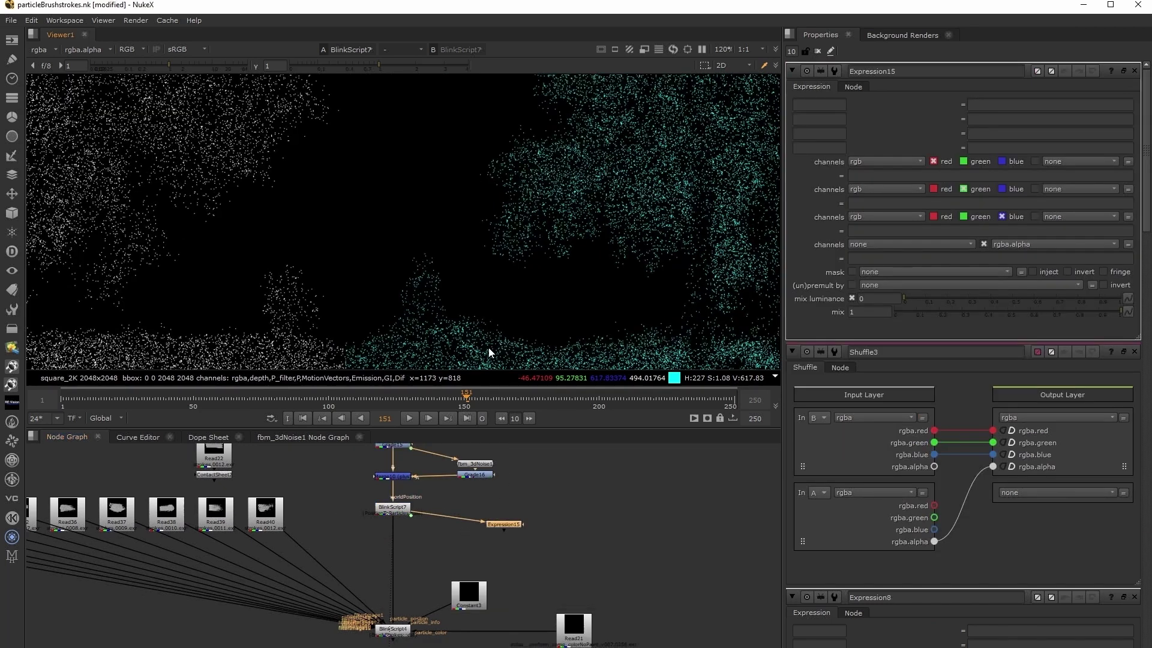
Display the Expression node's output and set its alpha expression to random(r)+random(g)+random(b)
{"action": "scroll", "coordinate": [492, 346], "scroll_direction": "up", "scroll_amount": 3}
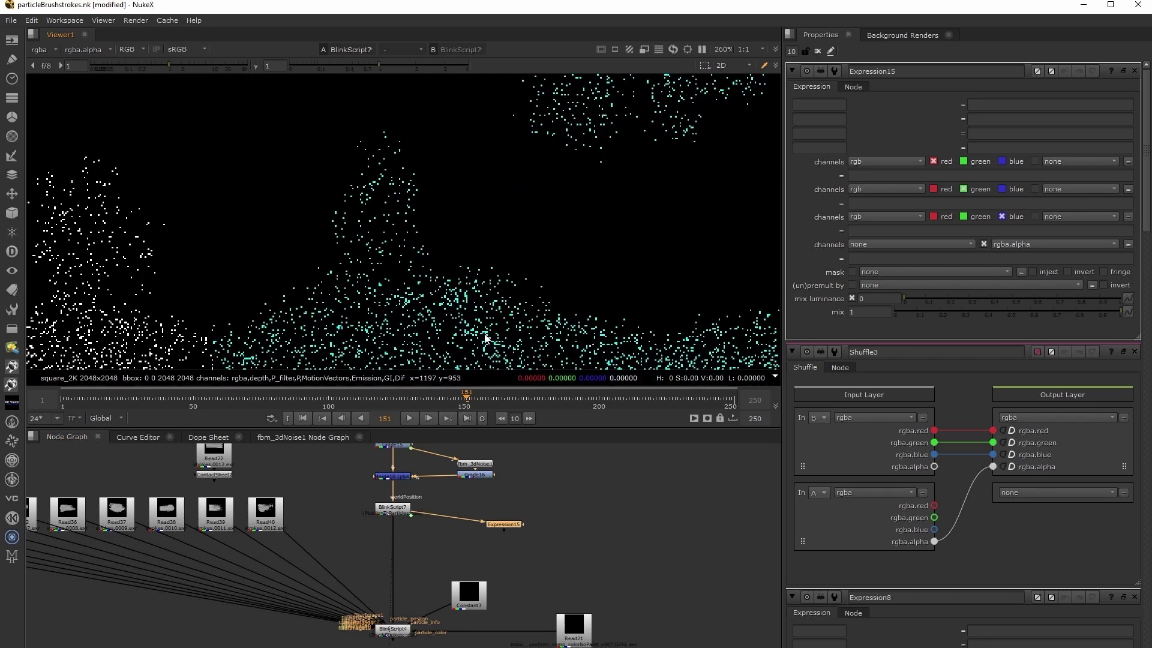
{"action": "left_click", "coordinate": [487, 339], "text": "ctrl"}
{"action": "left_click_drag", "start_coordinate": [500, 525], "coordinate": [485, 529]}
{"action": "key", "text": "1"}
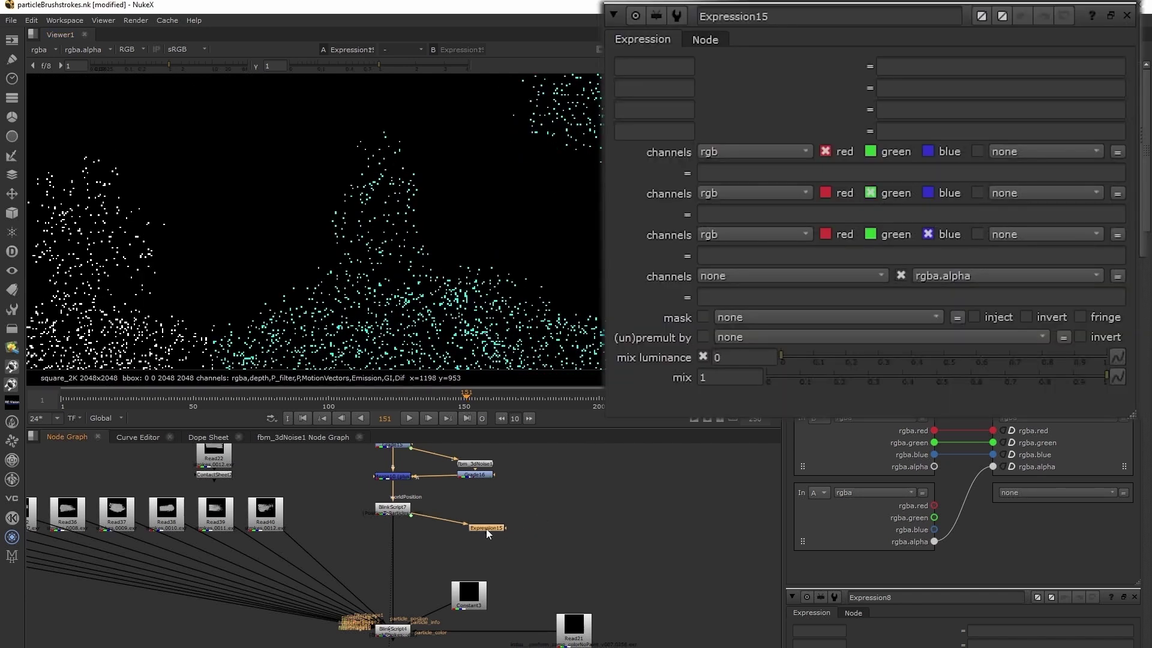
{"action": "left_click", "coordinate": [739, 296]}
{"action": "type", "text": "random(r)+random"}
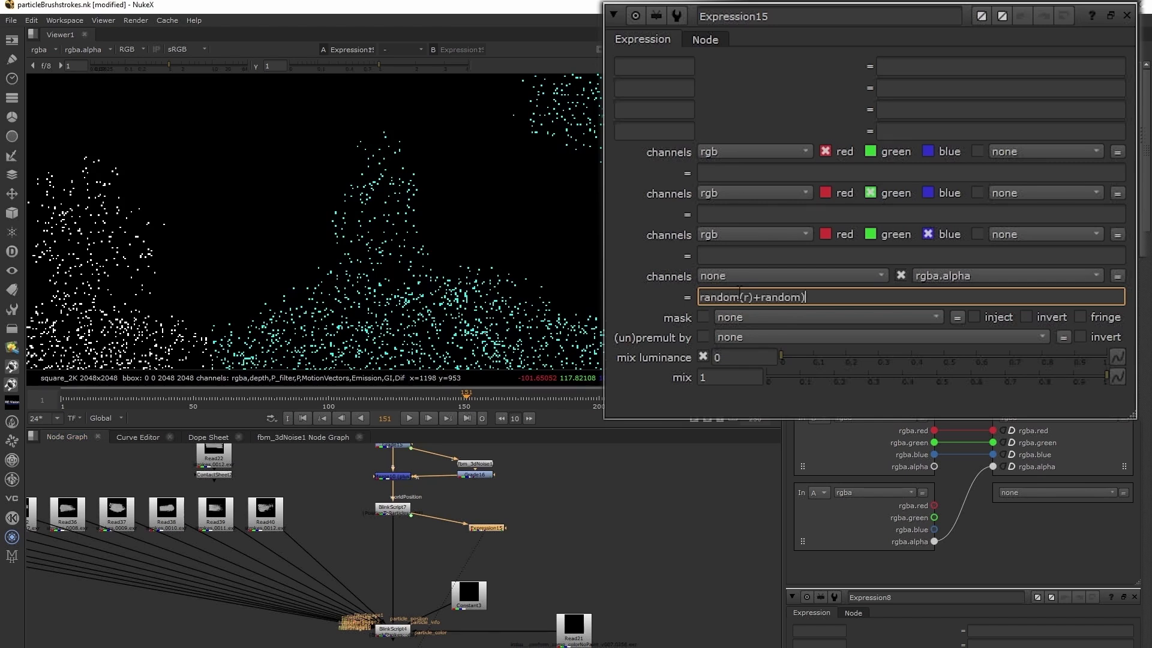
{"action": "type", "text": "(g)+random(b"}
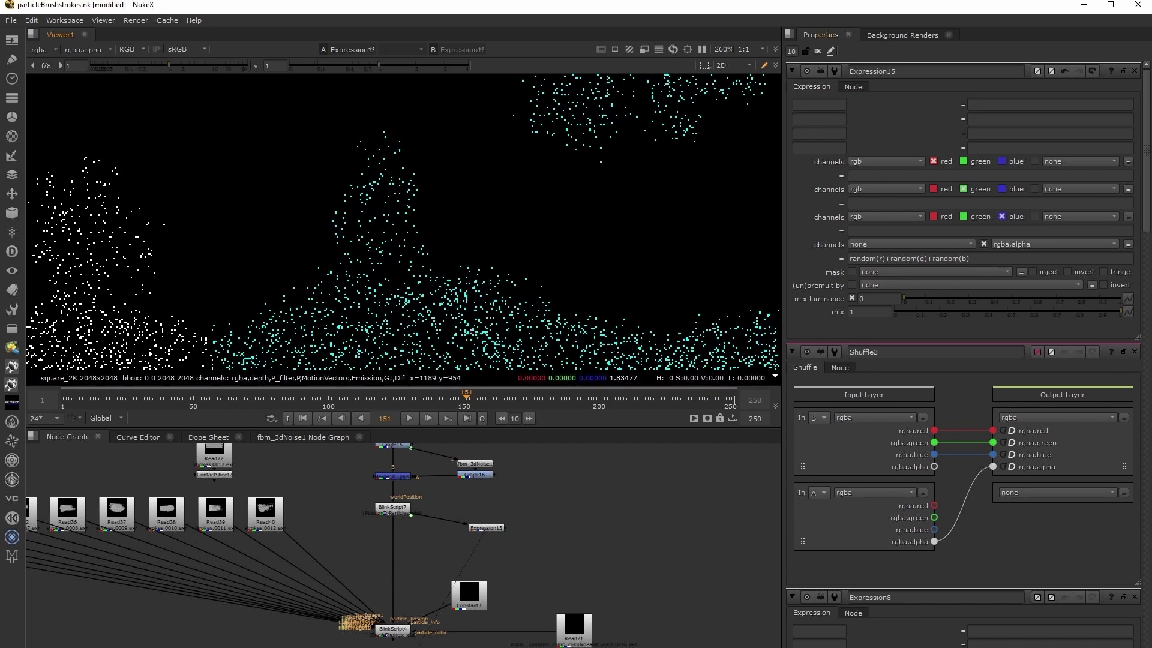
Add a second Expression node after Expression15 and enter a*100000 as its alpha expression
{"action": "left_click_drag", "start_coordinate": [487, 528], "coordinate": [484, 529]}
{"action": "right_click", "coordinate": [484, 528]}
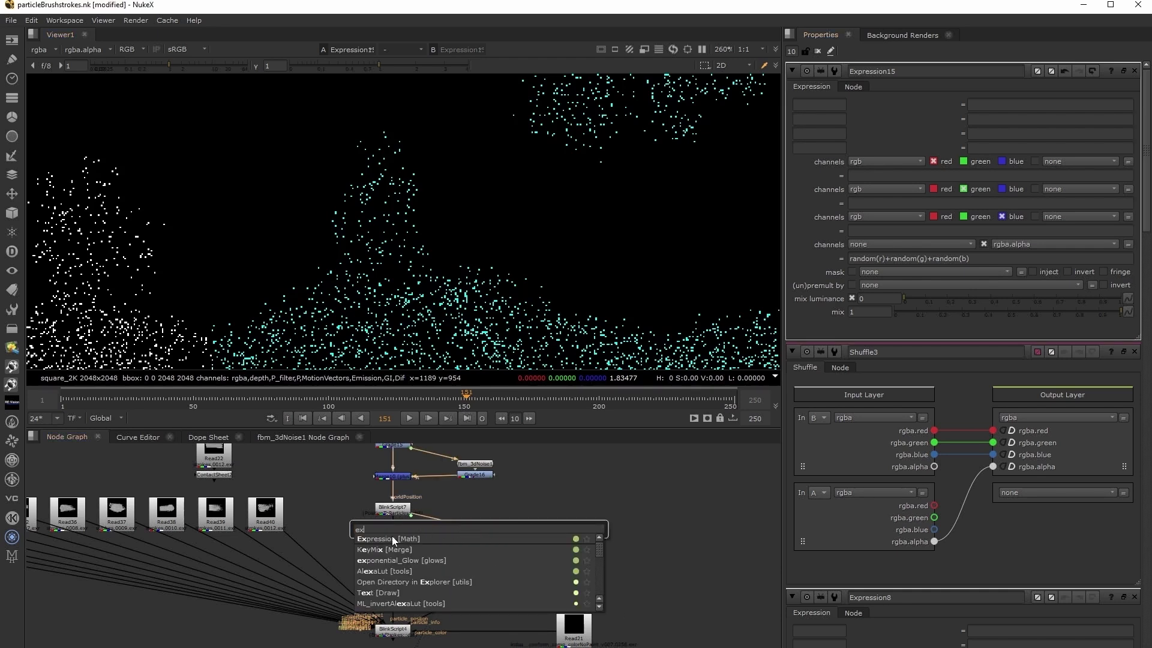
{"action": "left_click", "coordinate": [391, 535]}
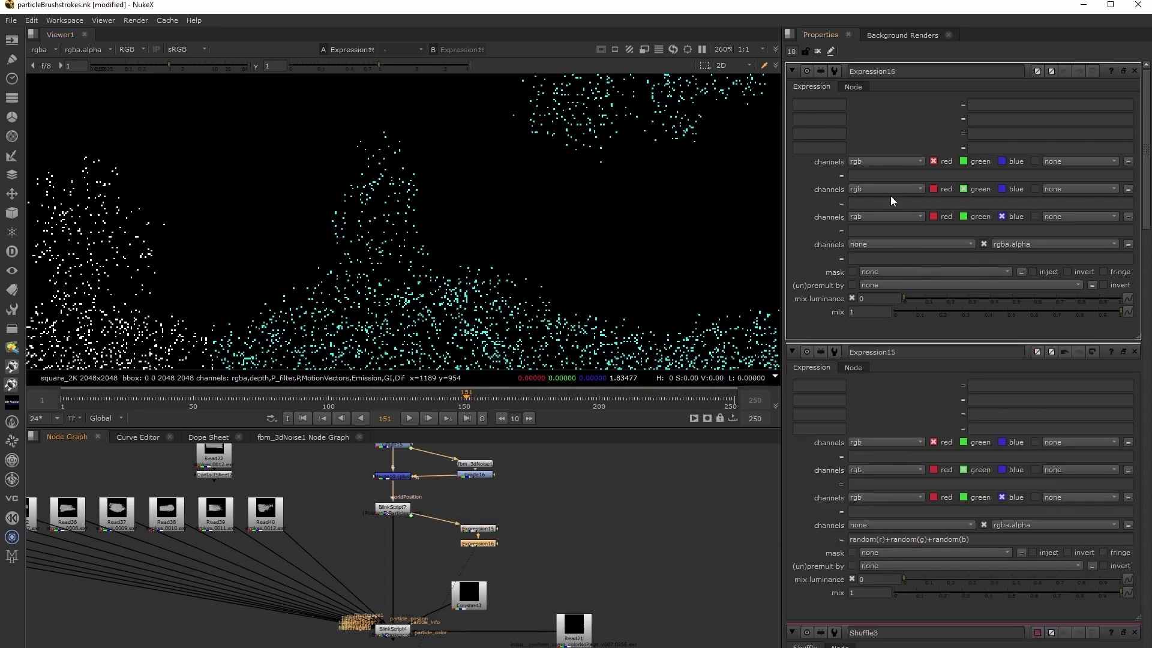
{"action": "left_click", "coordinate": [883, 257]}
{"action": "type", "text": "a*"}
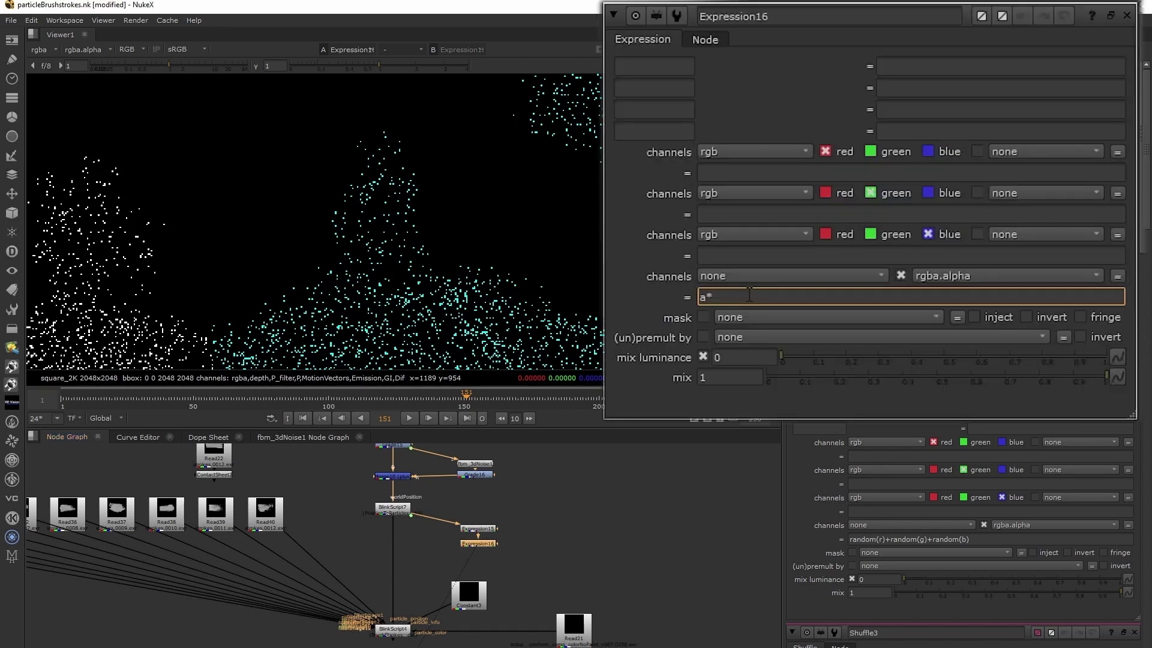
{"action": "type", "text": "100000"}
Rework Expression16's alpha expression into 1+rint(a*10000)%12 to get whole-number stroke indices
{"action": "left_click", "coordinate": [699, 297]}
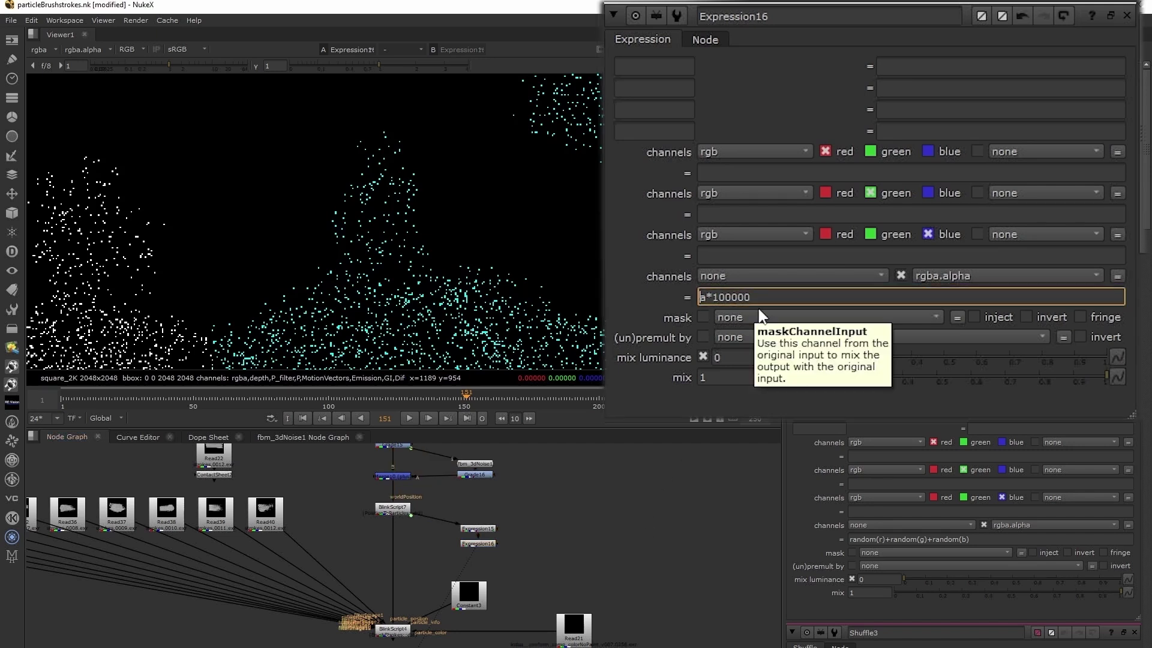
{"action": "type", "text": "rint("}
{"action": "key", "text": "Right"}
{"action": "key", "text": "Right"}
{"action": "key", "text": "Right"}
{"action": "key", "text": "Delete"}
{"action": "key", "text": "End"}
{"action": "type", "text": ")%12"}
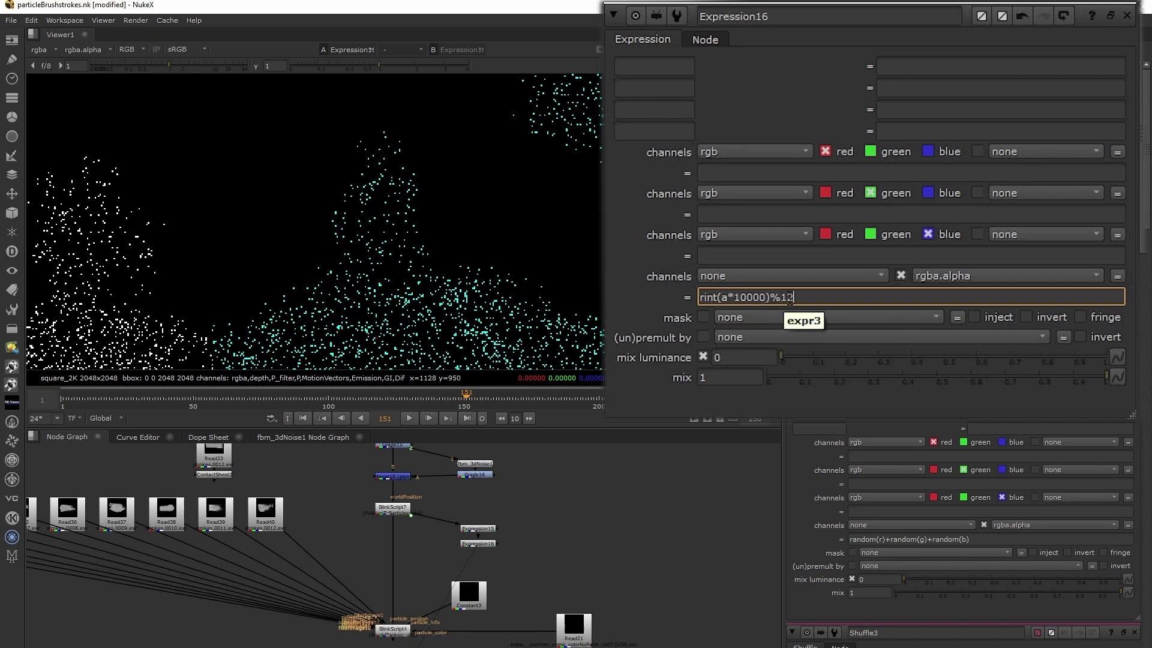
{"action": "left_click", "coordinate": [660, 531]}
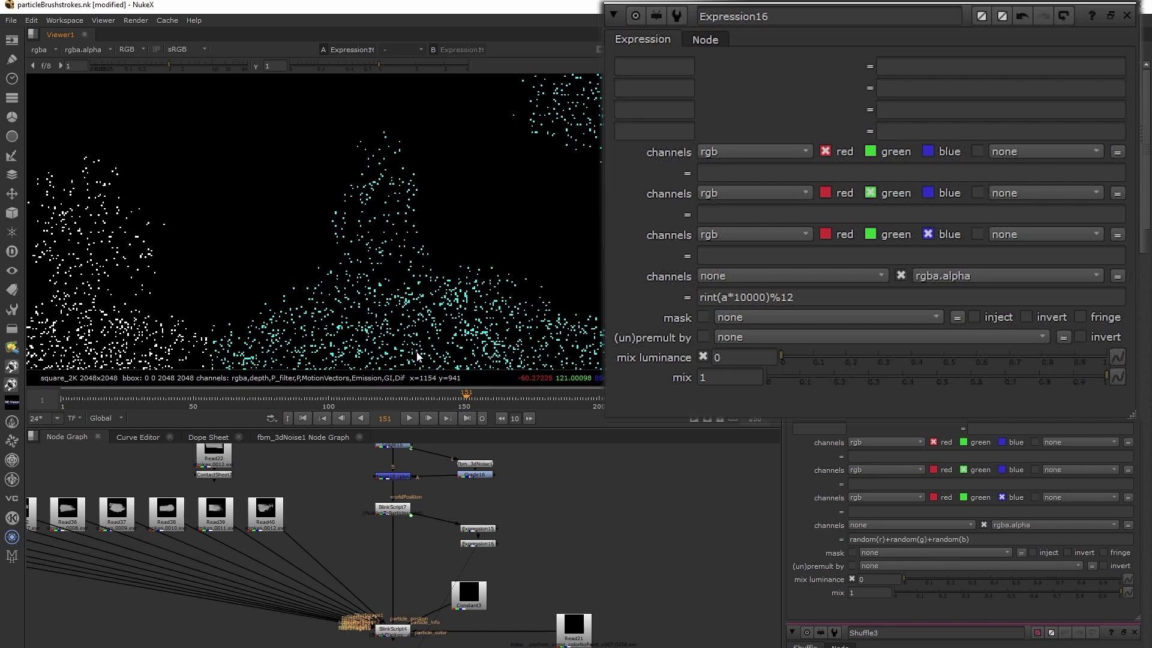
{"action": "left_click", "coordinate": [720, 298]}
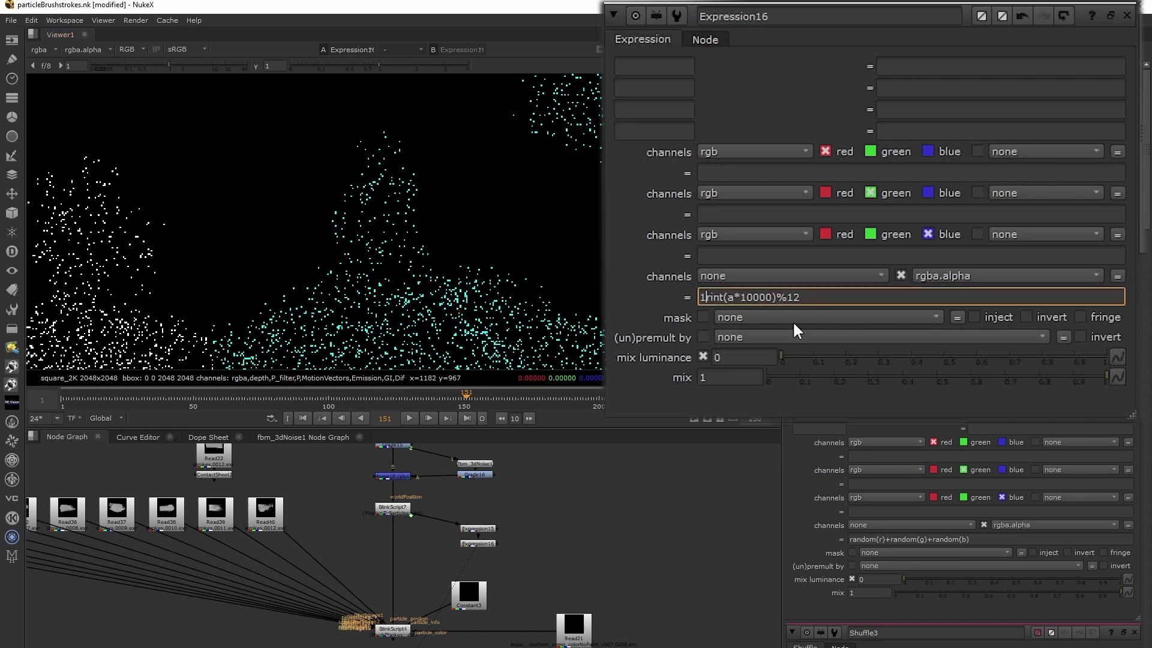
{"action": "type", "text": "1+"}
Insert a Shuffle node between Constant3 and BlinkScript4, feed Expression16 into its input A, and set that input's layer to rgba
{"action": "left_click", "coordinate": [525, 546]}
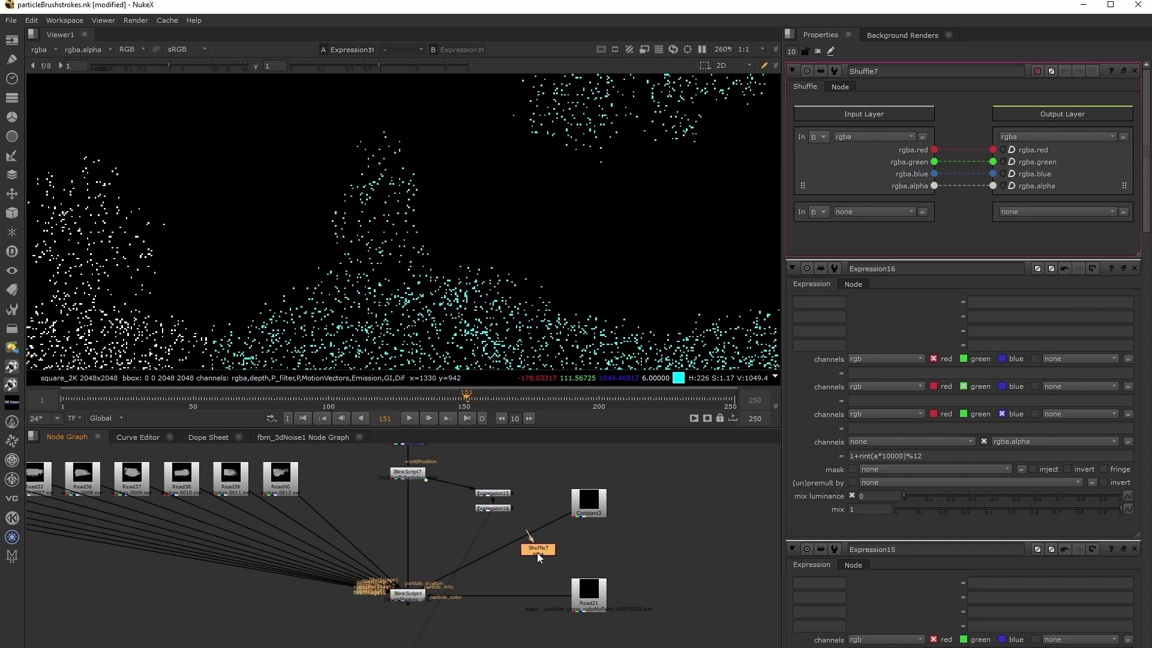
{"action": "left_click_drag", "start_coordinate": [538, 553], "coordinate": [496, 508]}
{"action": "left_click", "coordinate": [822, 225]}
{"action": "left_click", "coordinate": [871, 210]}
{"action": "left_click", "coordinate": [866, 247]}
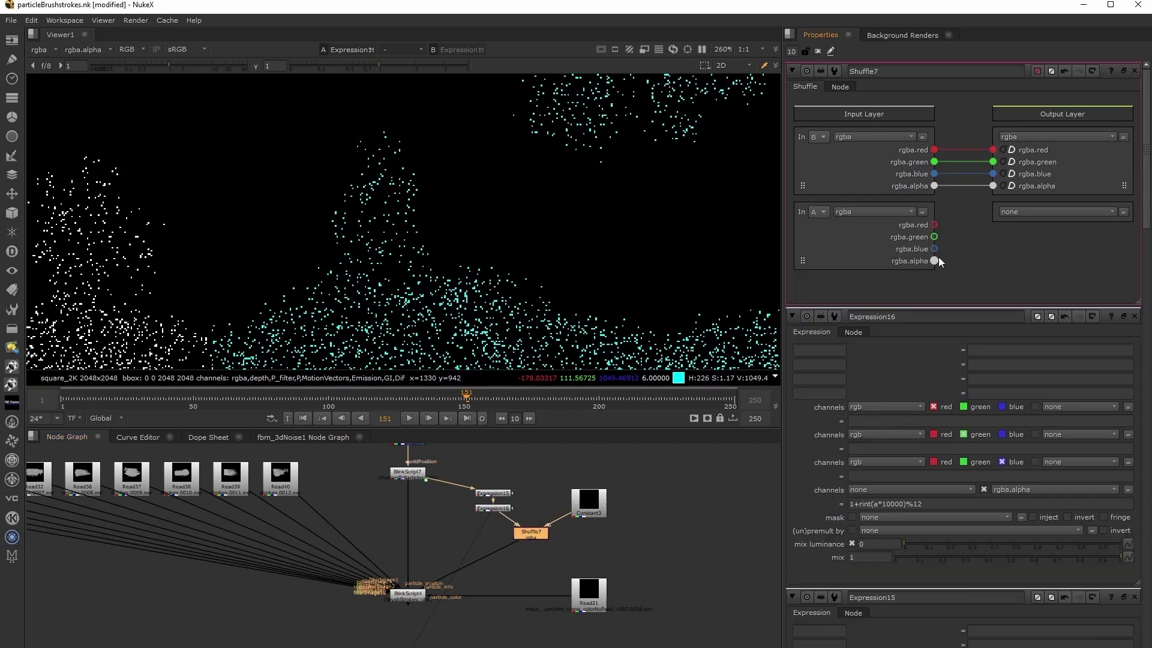
Route input A's alpha into the Shuffle's output alpha and display BlinkScript4 in the viewer
{"action": "left_click_drag", "start_coordinate": [934, 261], "coordinate": [993, 188]}
{"action": "left_click", "coordinate": [412, 596]}
{"action": "key", "text": "1"}
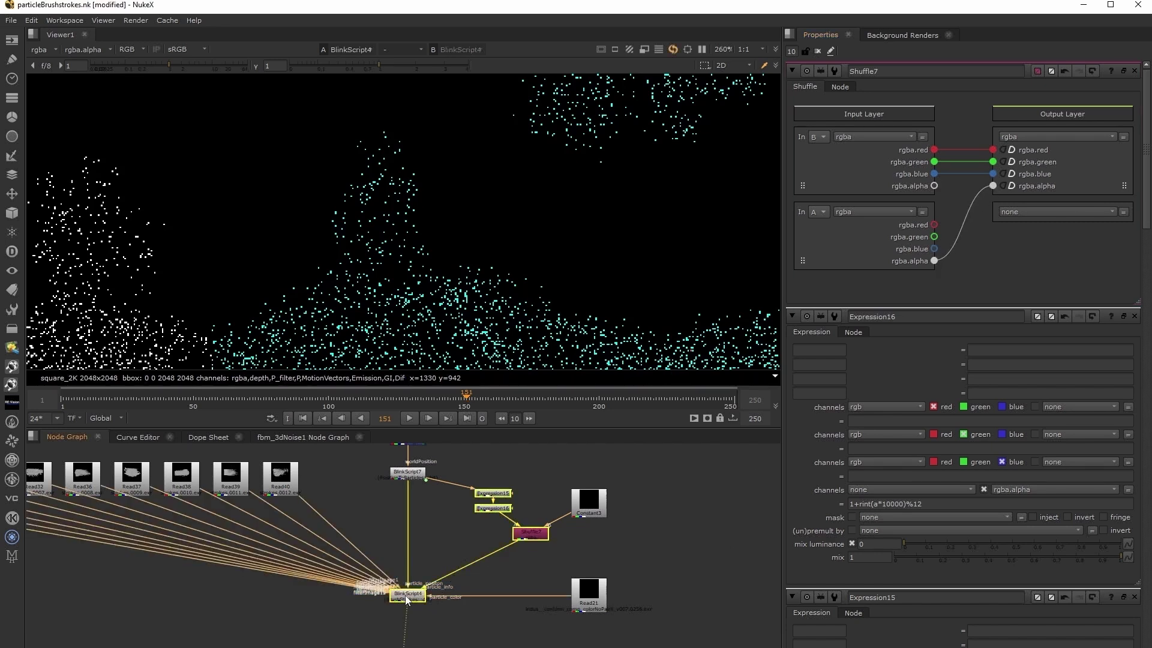
Examine the varied brush strokes along the foliage, tree trunks and ground in the BlinkScript4 output
{"action": "middle_click_drag", "start_coordinate": [320, 220], "coordinate": [421, 311]}
{"action": "middle_click_drag", "start_coordinate": [489, 135], "coordinate": [403, 268]}
{"action": "middle_click_drag", "start_coordinate": [493, 192], "coordinate": [475, 233]}
{"action": "scroll", "coordinate": [420, 249], "scroll_direction": "down", "scroll_amount": 5}
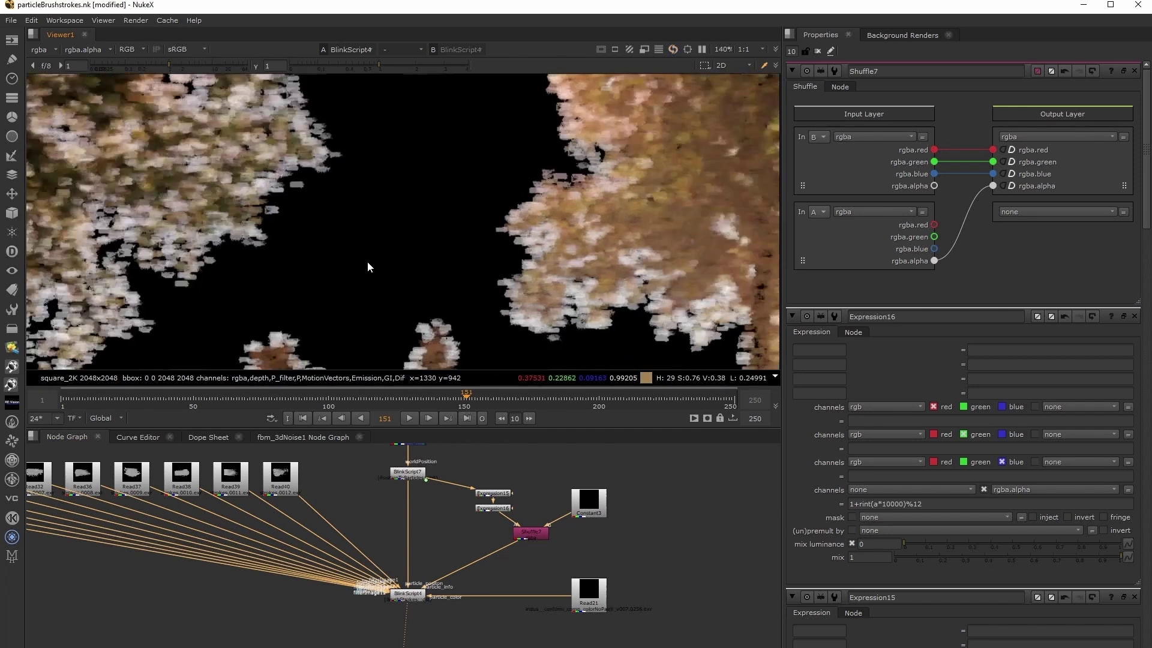
{"action": "scroll", "coordinate": [284, 292], "scroll_direction": "up", "scroll_amount": 5}
{"action": "scroll", "coordinate": [324, 252], "scroll_direction": "up", "scroll_amount": 1}
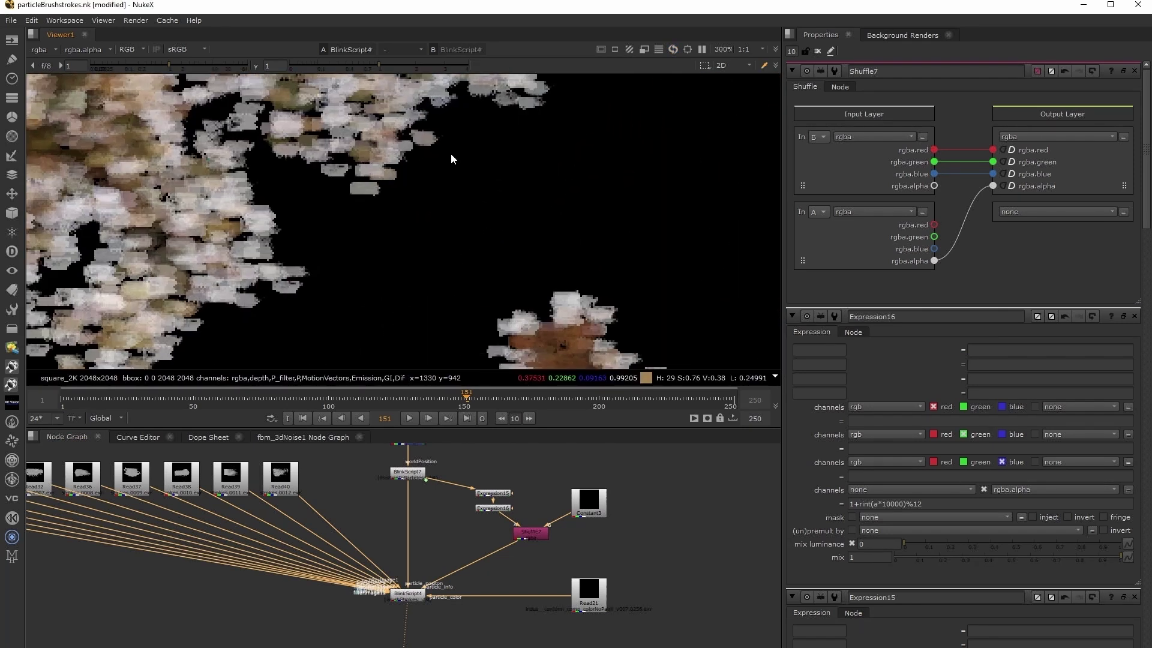
{"action": "middle_click_drag", "start_coordinate": [450, 155], "coordinate": [432, 228]}
{"action": "middle_click_drag", "start_coordinate": [568, 300], "coordinate": [445, 103]}
{"action": "middle_click_drag", "start_coordinate": [598, 357], "coordinate": [542, 239]}
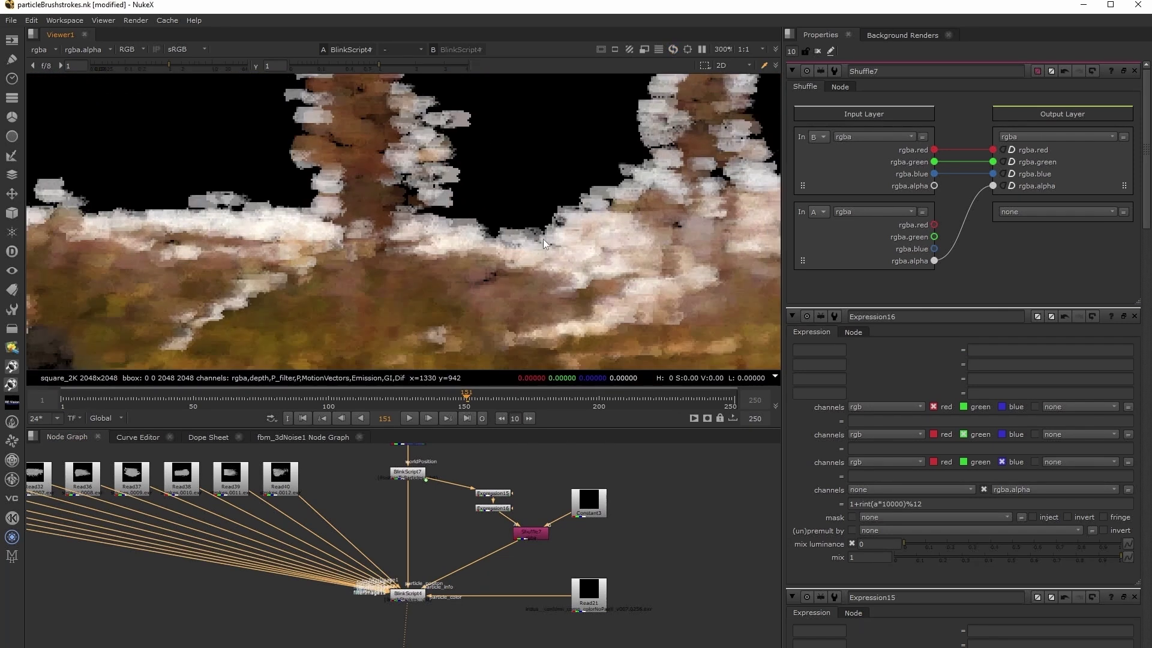
{"action": "scroll", "coordinate": [590, 243], "scroll_direction": "down", "scroll_amount": 3}
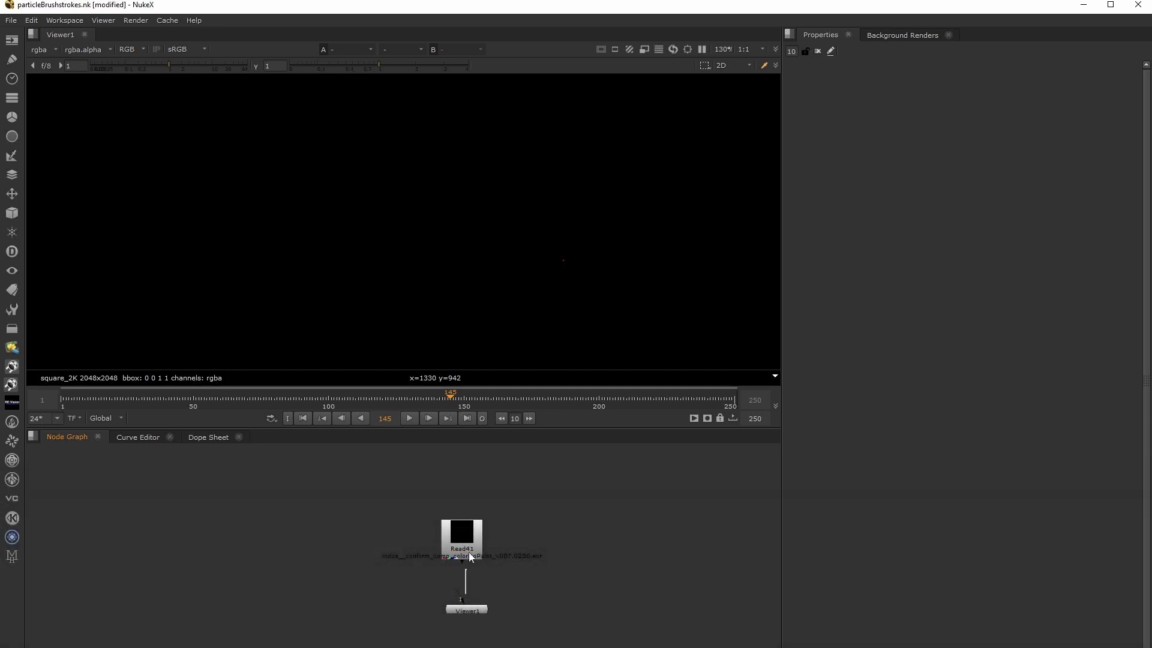
Display Read41 in the viewer and go to frame 149
{"action": "left_click_drag", "start_coordinate": [463, 598], "coordinate": [463, 541]}
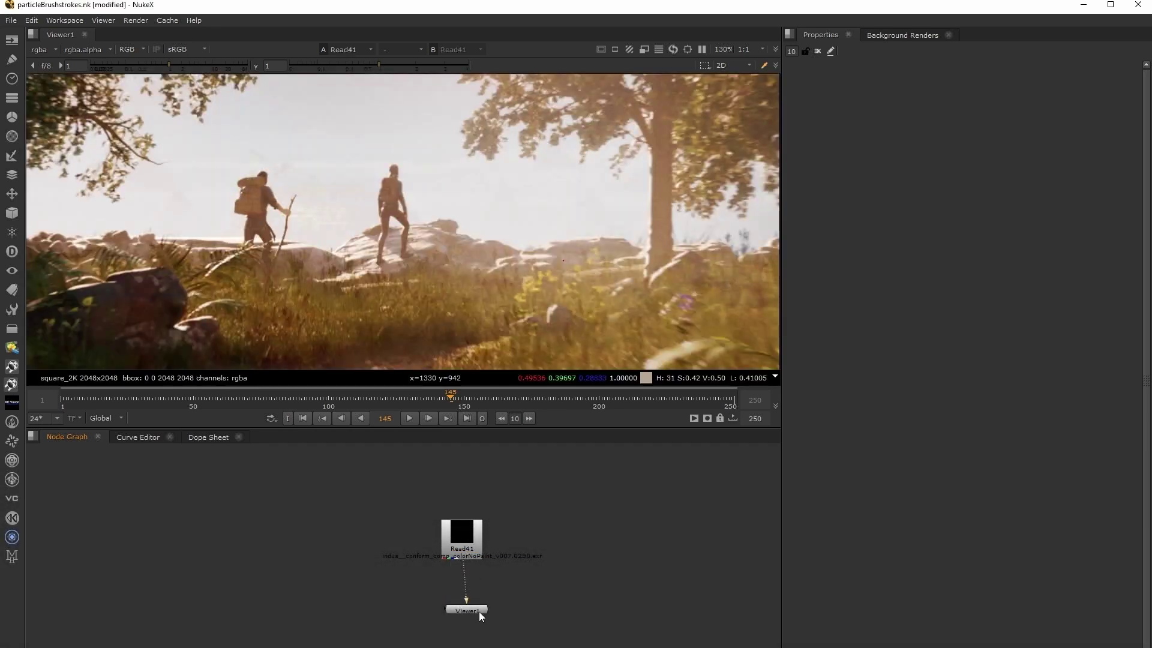
{"action": "left_click_drag", "start_coordinate": [479, 611], "coordinate": [474, 609]}
{"action": "middle_click_drag", "start_coordinate": [559, 563], "coordinate": [515, 580]}
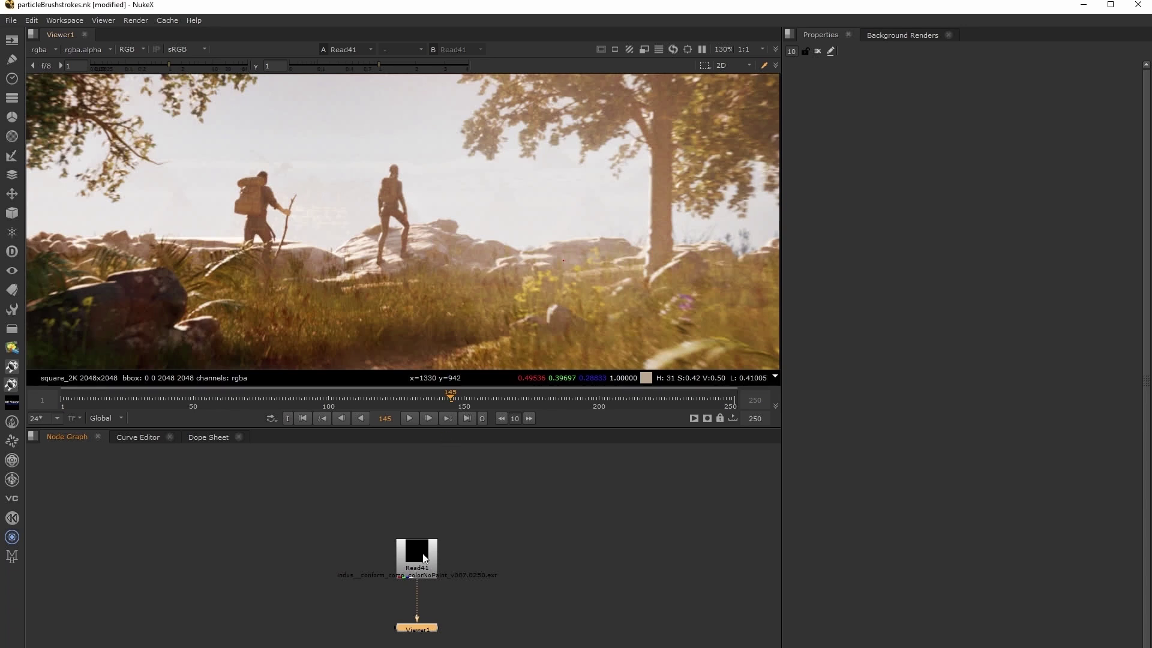
{"action": "left_click_drag", "start_coordinate": [424, 402], "coordinate": [461, 399]}
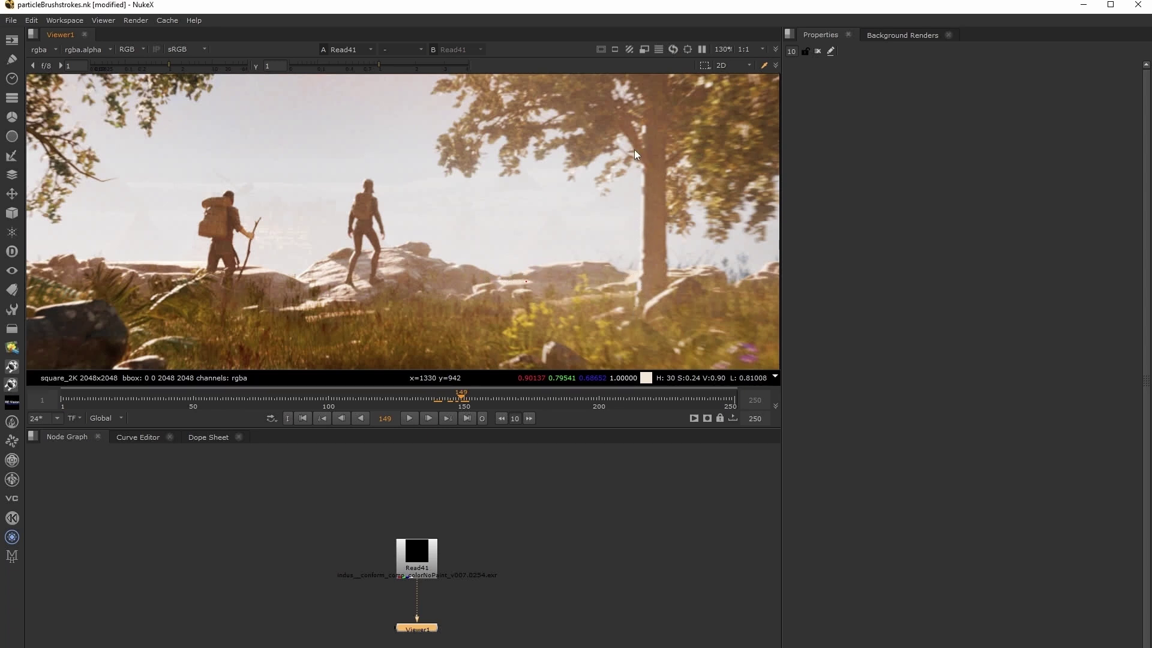
Move the Read41 node further up the node graph and add a Matrix node
{"action": "left_click", "coordinate": [693, 599]}
{"action": "middle_click_drag", "start_coordinate": [507, 563], "coordinate": [504, 537]}
{"action": "left_click_drag", "start_coordinate": [415, 534], "coordinate": [415, 499]}
{"action": "middle_click_drag", "start_coordinate": [520, 517], "coordinate": [555, 553]}
{"action": "left_click", "coordinate": [554, 553]}
{"action": "key", "text": "Tab"}
{"action": "type", "text": "matrix"}
{"action": "key", "text": "Down"}
{"action": "key", "text": "Return"}
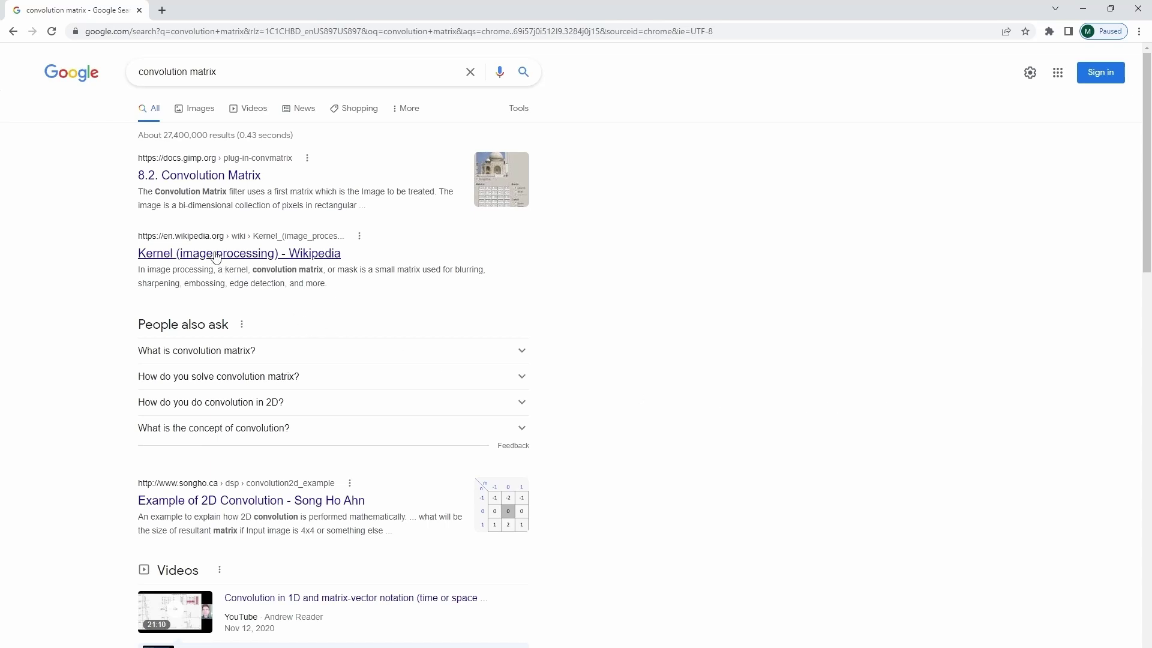
In the web browser, open Wikipedia's Kernel (image processing) article and examine its table of convolution kernels
{"action": "left_click", "coordinate": [217, 256]}
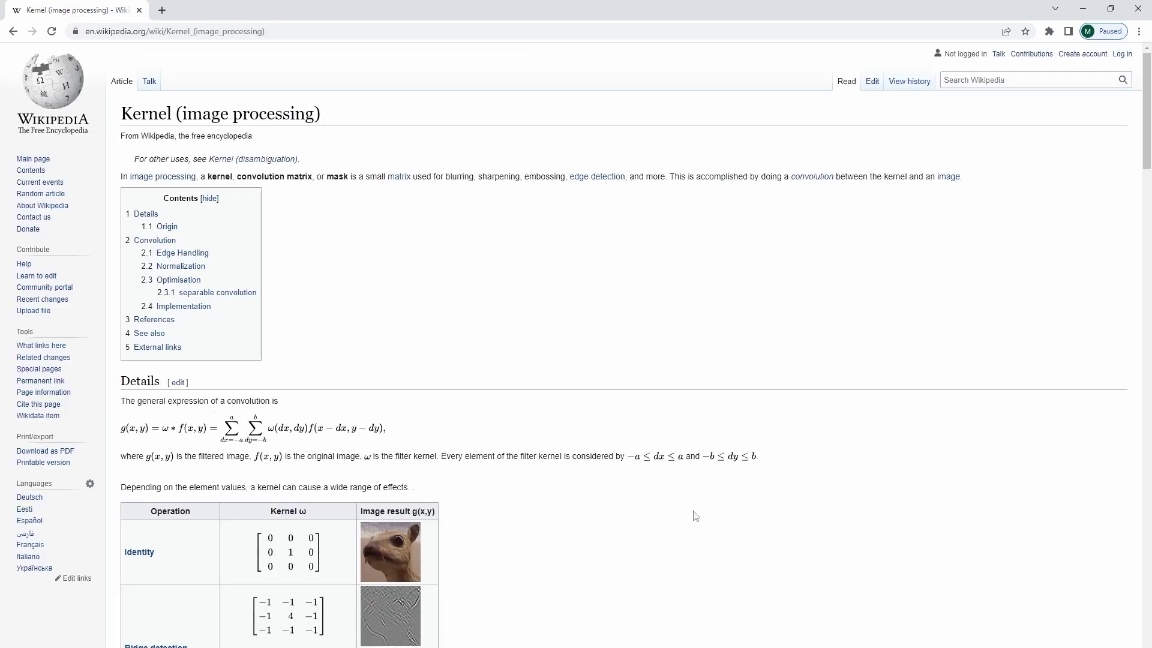
{"action": "scroll", "coordinate": [695, 516], "scroll_direction": "down", "scroll_amount": 1}
{"action": "scroll", "coordinate": [695, 516], "scroll_direction": "down", "scroll_amount": 6}
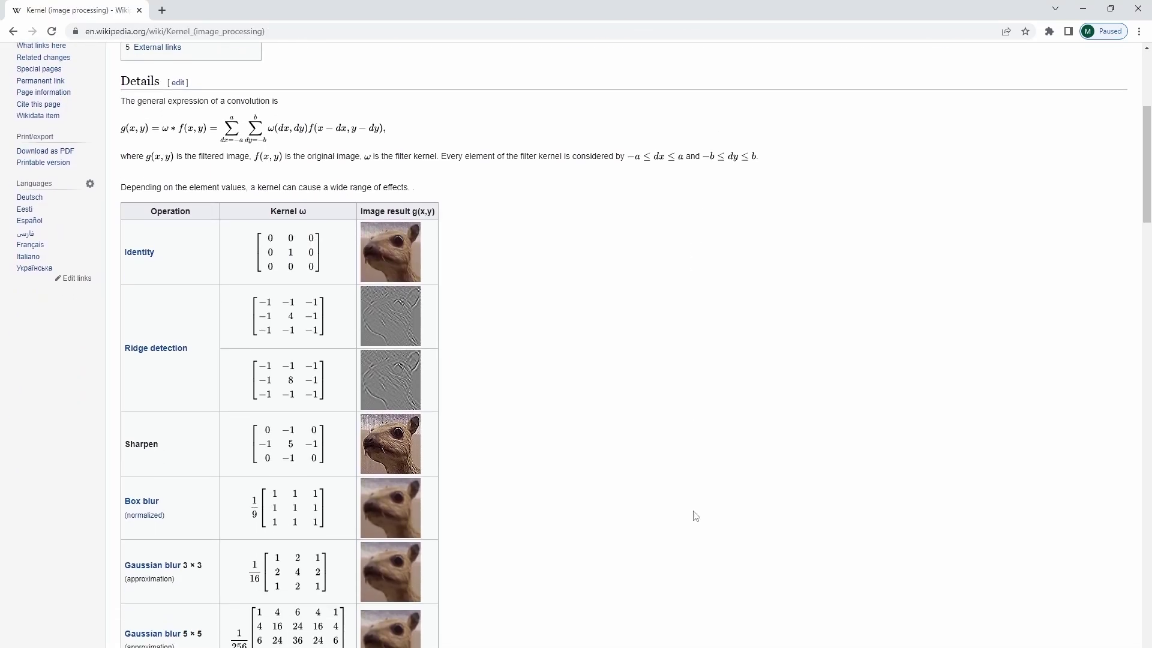
{"action": "scroll", "coordinate": [696, 516], "scroll_direction": "down", "scroll_amount": 1}
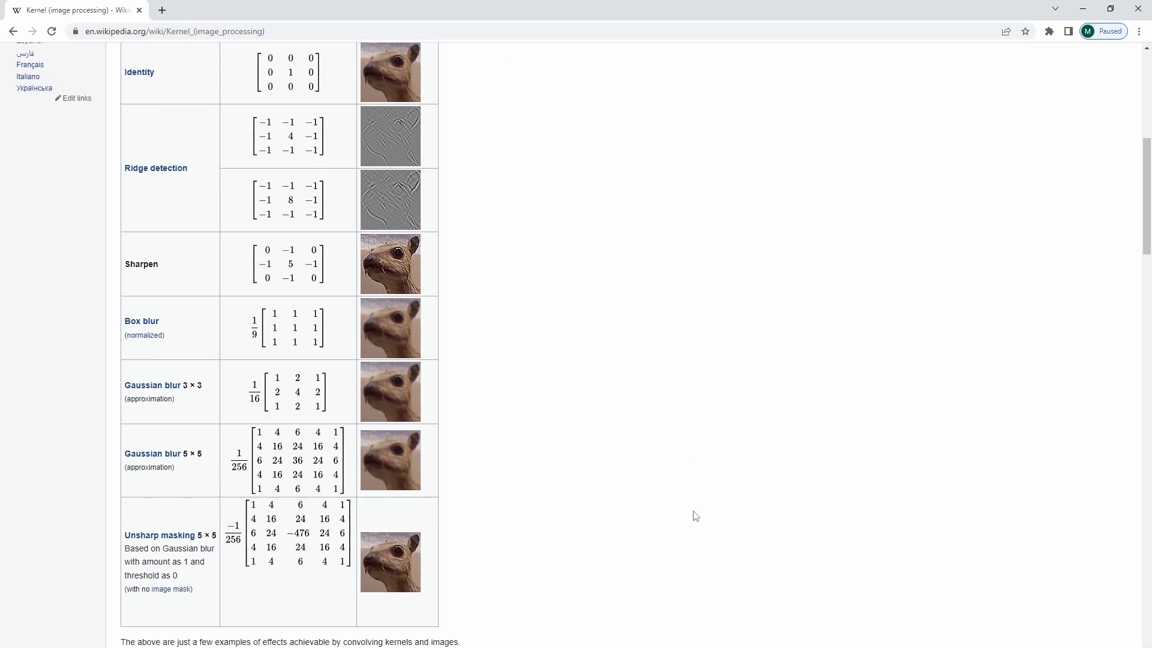
{"action": "scroll", "coordinate": [695, 516], "scroll_direction": "down", "scroll_amount": 1}
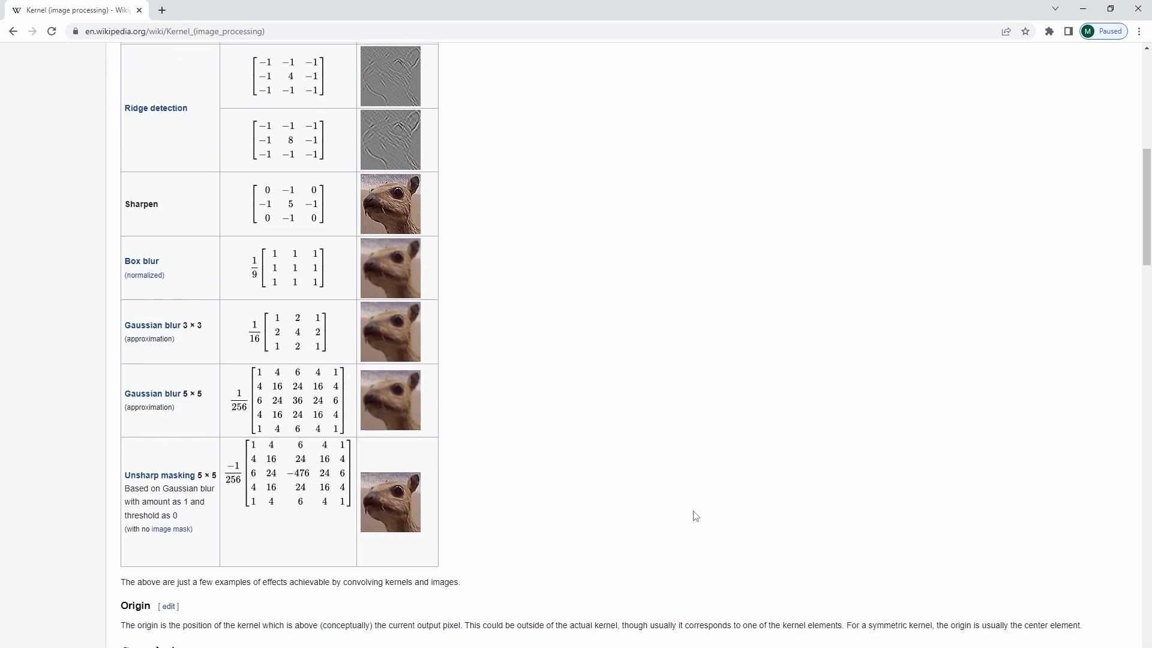
{"action": "scroll", "coordinate": [695, 516], "scroll_direction": "up", "scroll_amount": 4}
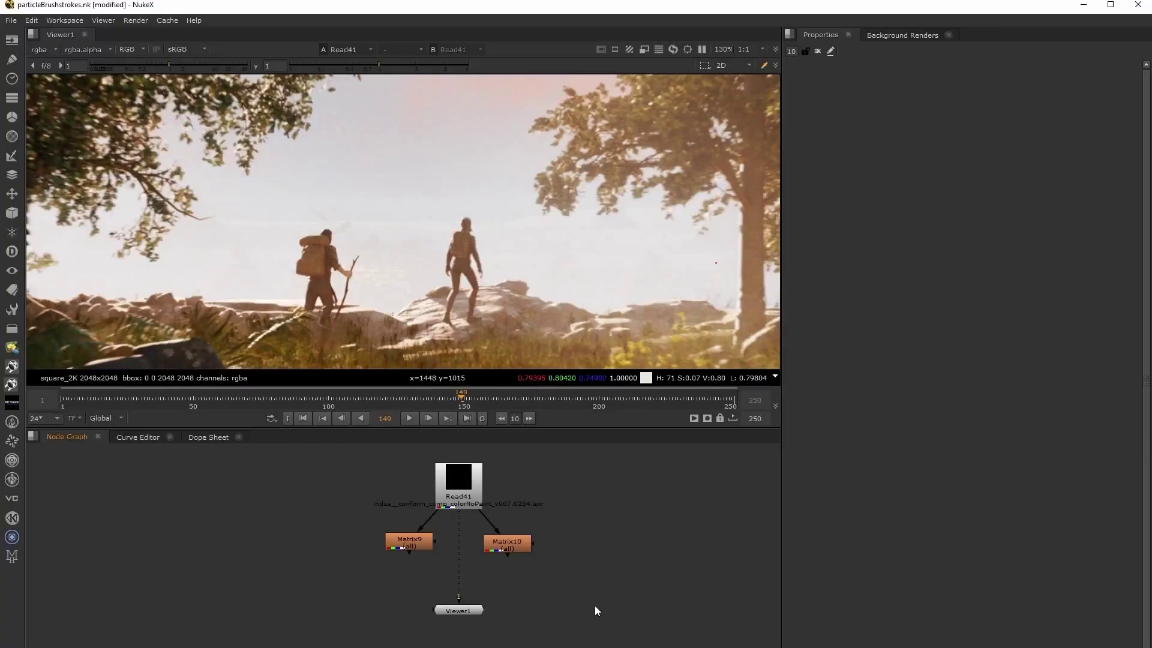
Display Matrix9 and Matrix10 in the viewer one after the other and open the kernel values of each
{"action": "middle_click_drag", "start_coordinate": [468, 576], "coordinate": [449, 578]}
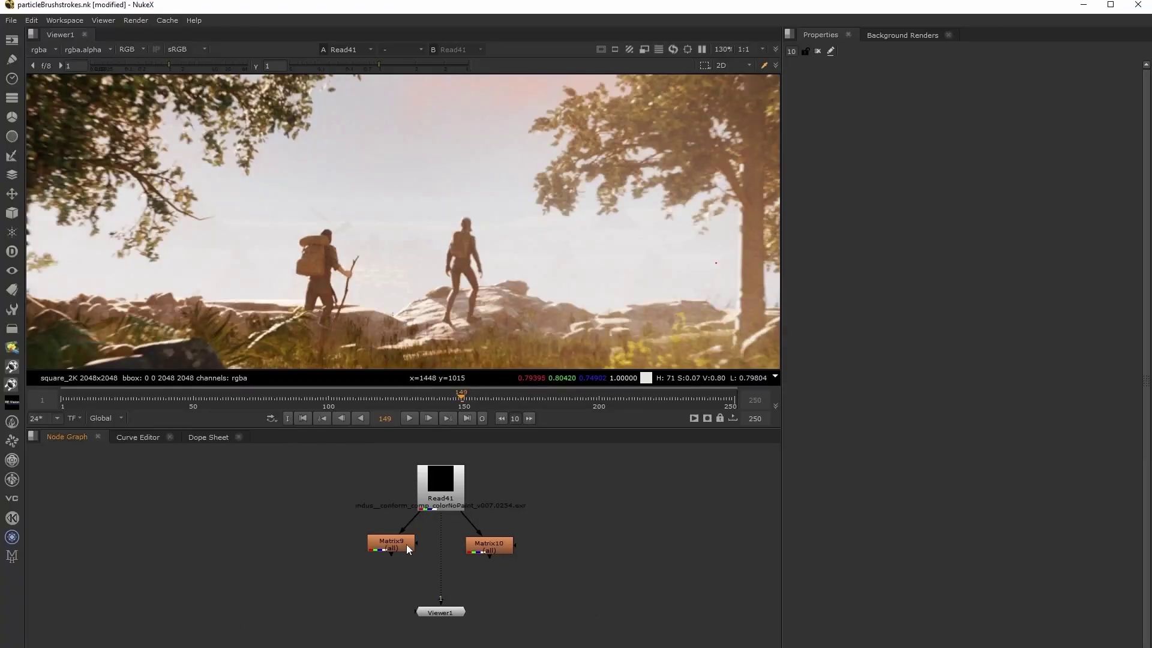
{"action": "left_click", "coordinate": [398, 543]}
{"action": "key", "text": "1"}
{"action": "double_click", "coordinate": [398, 543]}
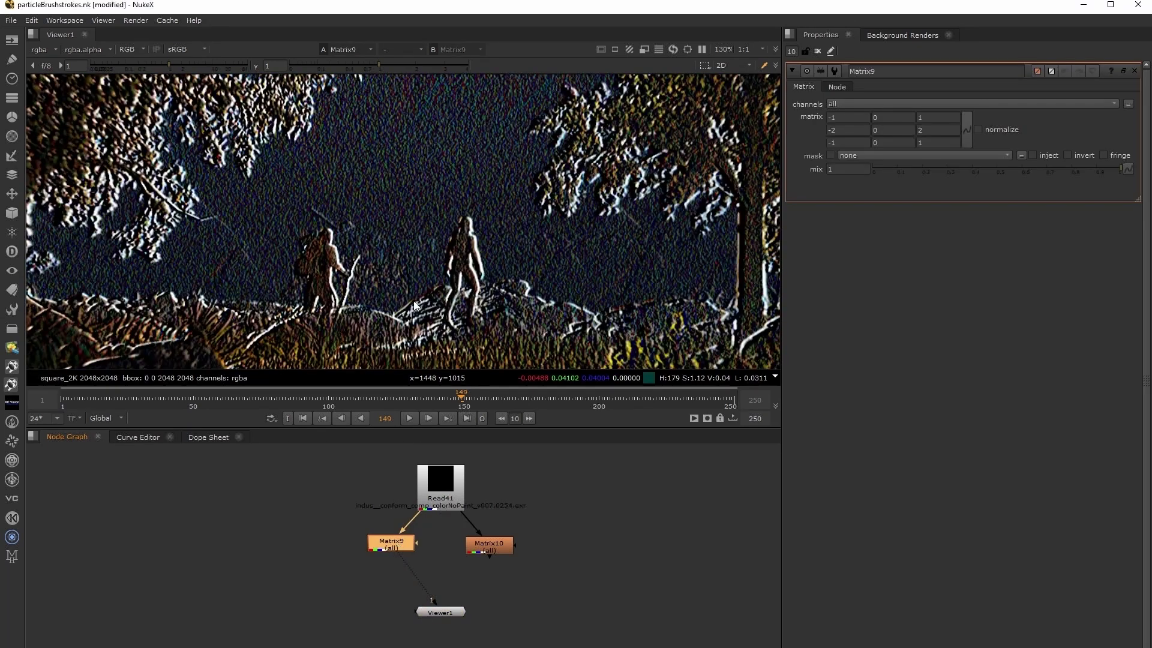
{"action": "left_click", "coordinate": [489, 545]}
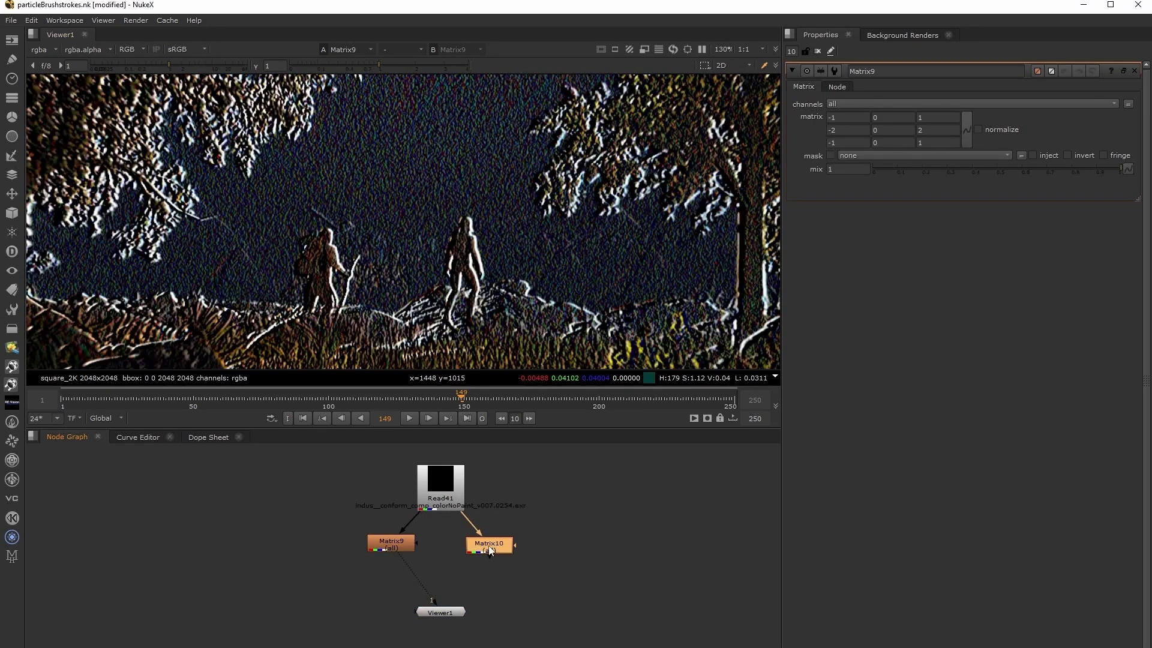
{"action": "key", "text": "1"}
{"action": "double_click", "coordinate": [489, 547]}
Merge Matrix9 as input B and Matrix10 as input A with the plus operation
{"action": "key", "text": "m"}
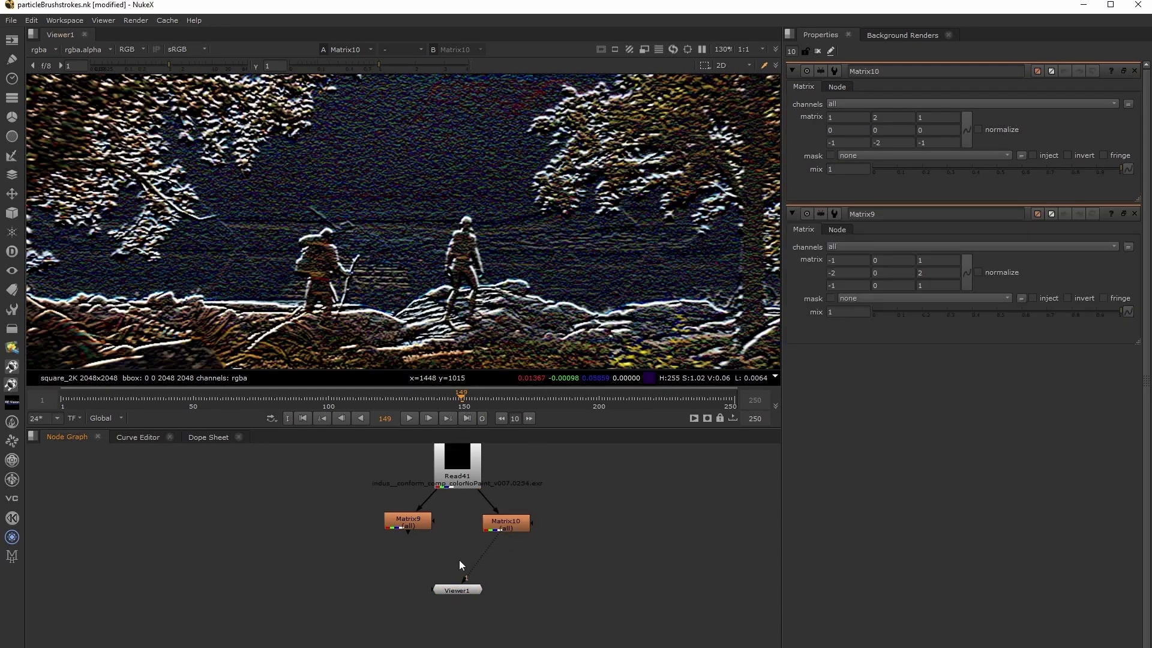
{"action": "left_click_drag", "start_coordinate": [452, 538], "coordinate": [506, 524]}
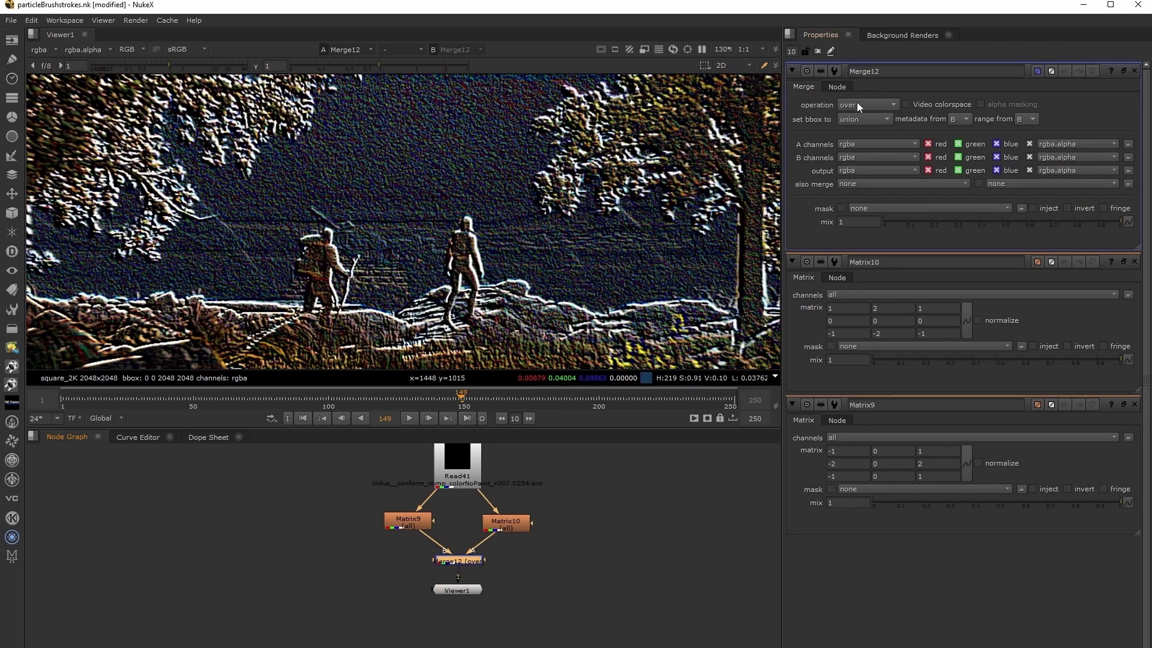
{"action": "left_click", "coordinate": [858, 104]}
{"action": "left_click", "coordinate": [885, 309]}
Limit Merge12's A channels to red and B channels to green, and check the green channel alone
{"action": "left_click", "coordinate": [970, 142]}
{"action": "left_click", "coordinate": [1008, 143]}
{"action": "left_click", "coordinate": [928, 157]}
{"action": "left_click", "coordinate": [997, 158]}
{"action": "key", "text": "g"}
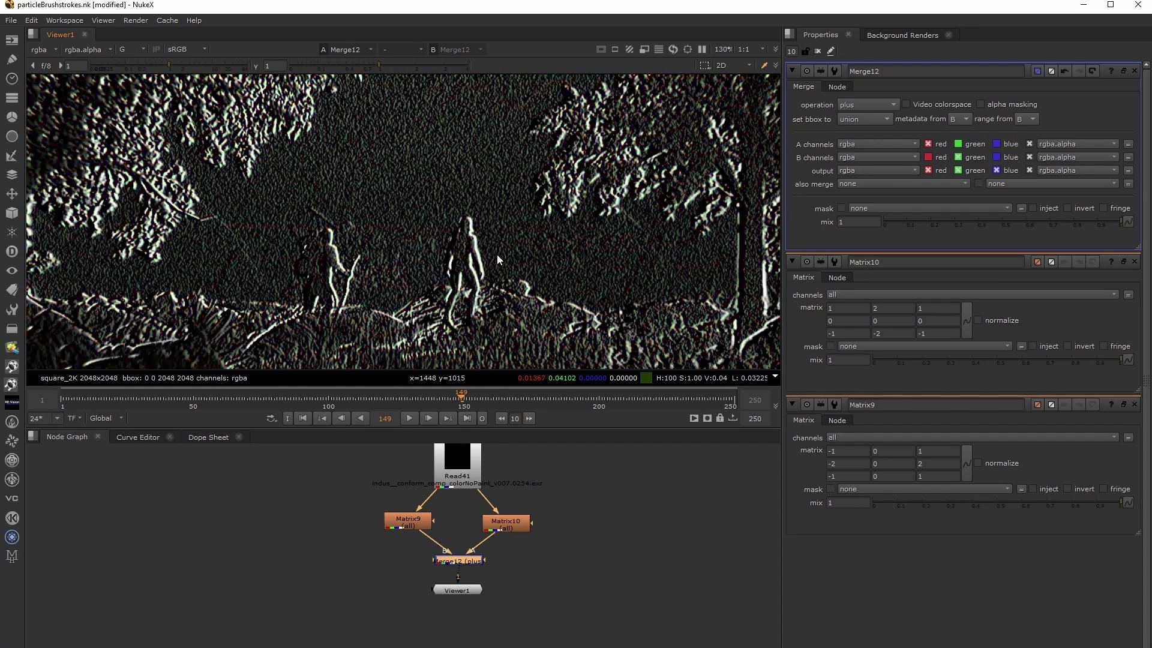
{"action": "key", "text": "g"}
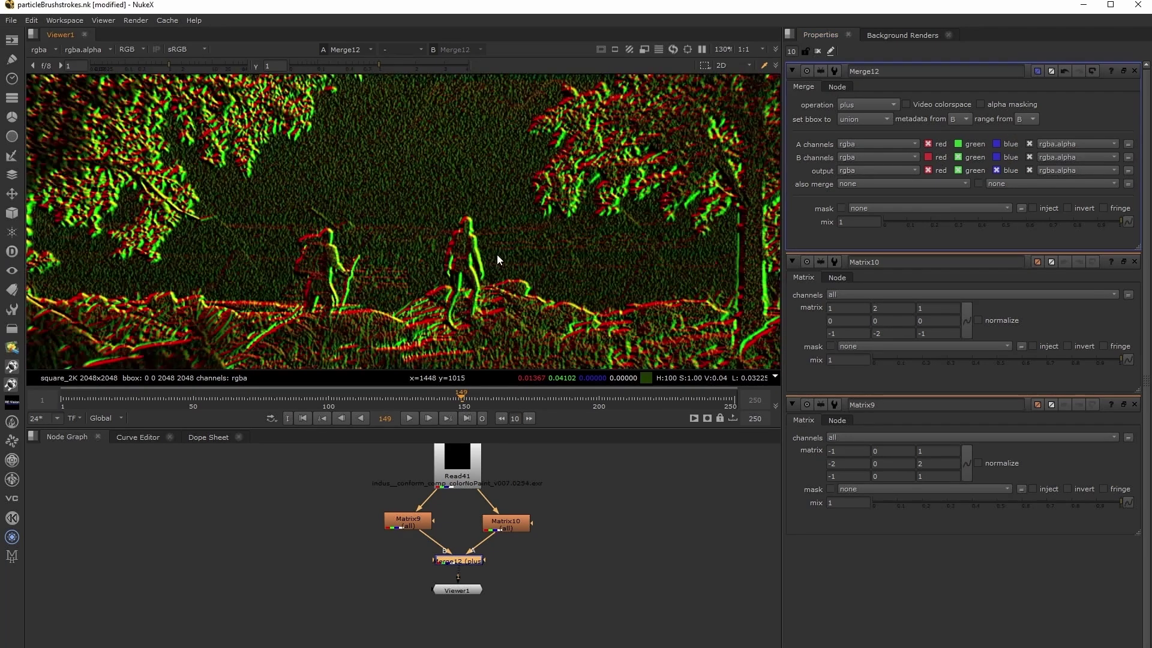
Move the Viewer node further below Merge12 and inspect the red and green edges around the two hikers
{"action": "left_click_drag", "start_coordinate": [464, 590], "coordinate": [465, 617]}
{"action": "middle_click_drag", "start_coordinate": [514, 575], "coordinate": [498, 589]}
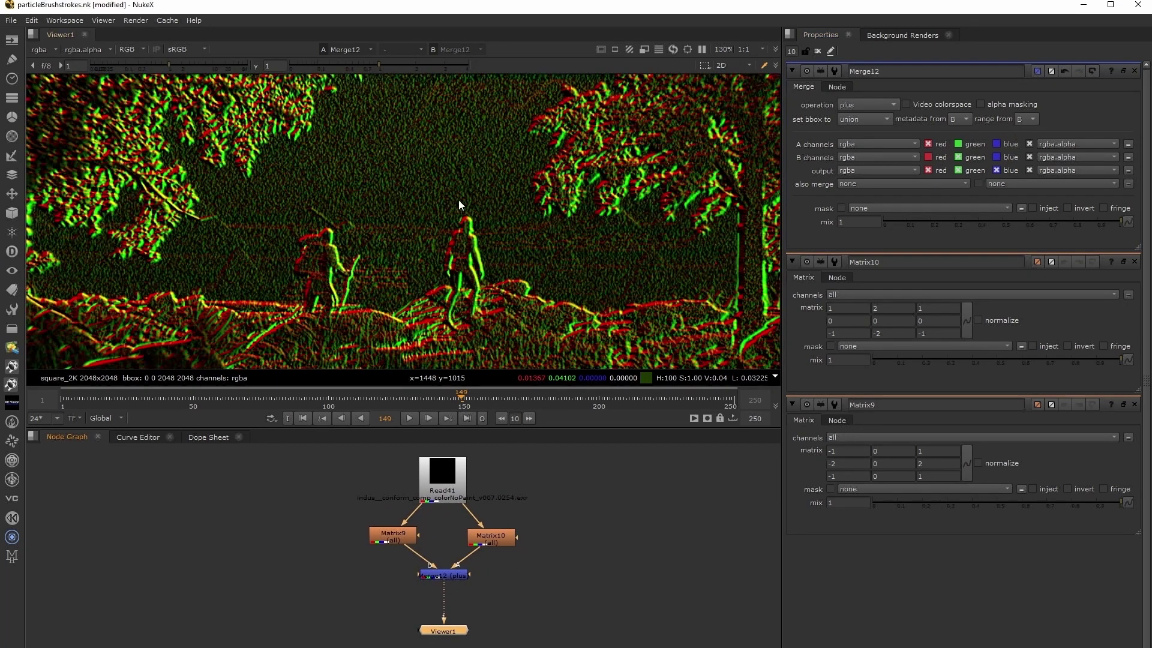
{"action": "scroll", "coordinate": [483, 257], "scroll_direction": "up", "scroll_amount": 3}
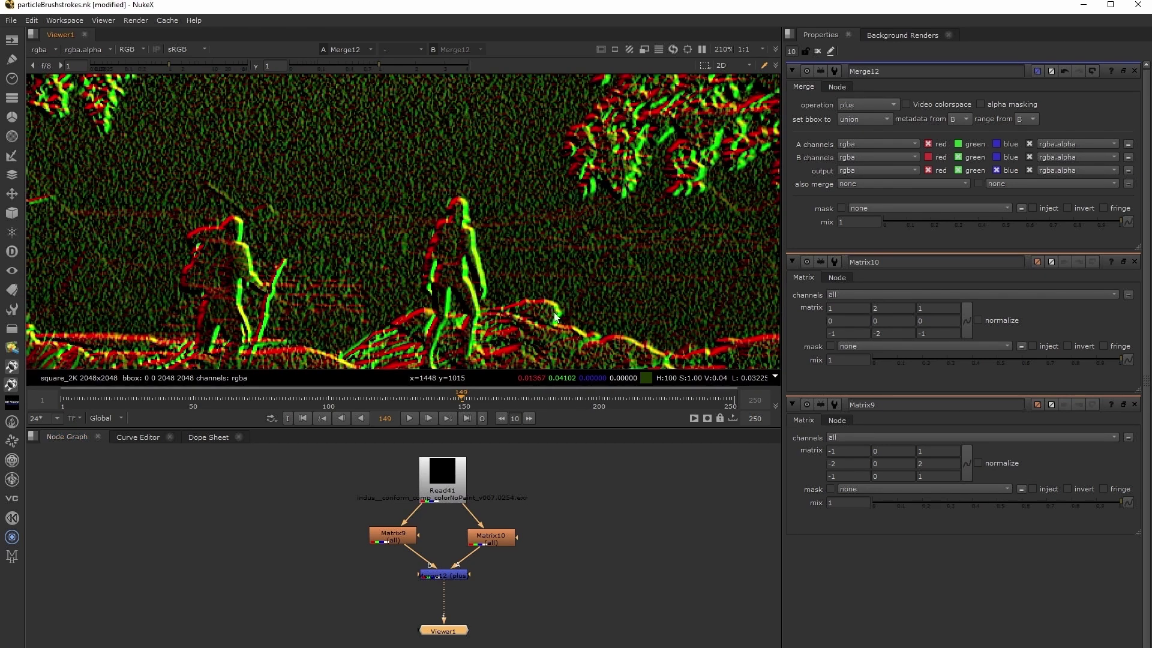
{"action": "scroll", "coordinate": [588, 294], "scroll_direction": "down", "scroll_amount": 1}
{"action": "scroll", "coordinate": [588, 298], "scroll_direction": "down", "scroll_amount": 1}
Add a ColorMatrix node and place it in free space clear of the Matrix and Merge branch
{"action": "left_click", "coordinate": [509, 577]}
{"action": "key", "text": "Tab"}
{"action": "type", "text": "colo"}
{"action": "key", "text": "Down"}
{"action": "key", "text": "Down"}
{"action": "key", "text": "Down"}
{"action": "key", "text": "Down"}
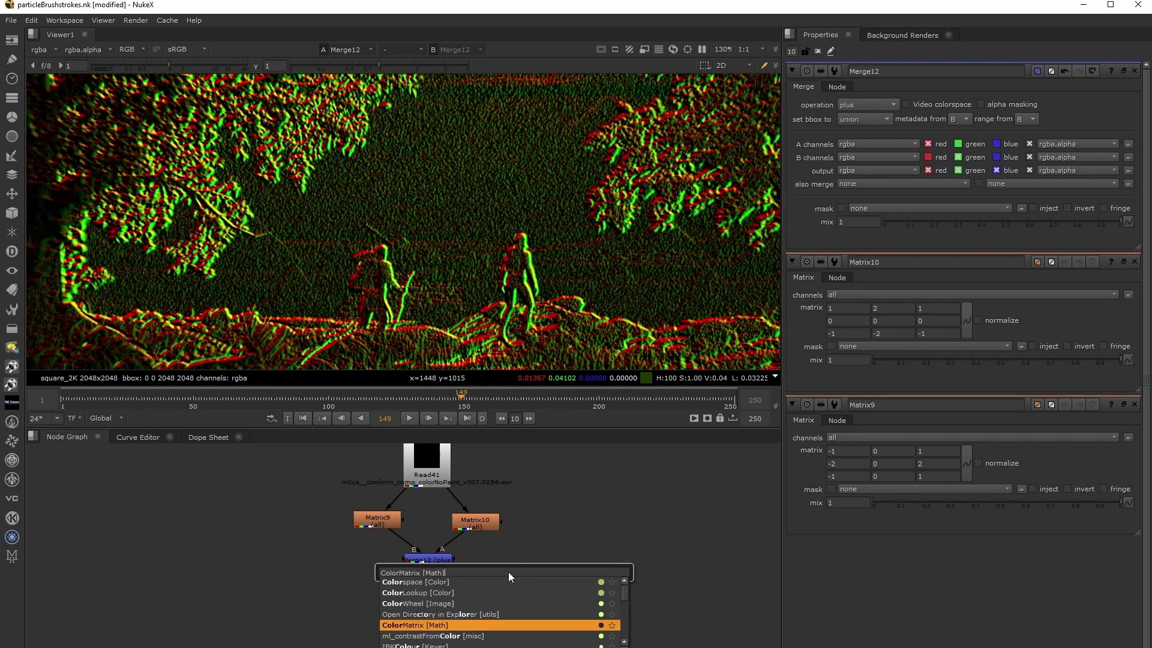
{"action": "key", "text": "Return"}
{"action": "left_click", "coordinate": [498, 552]}
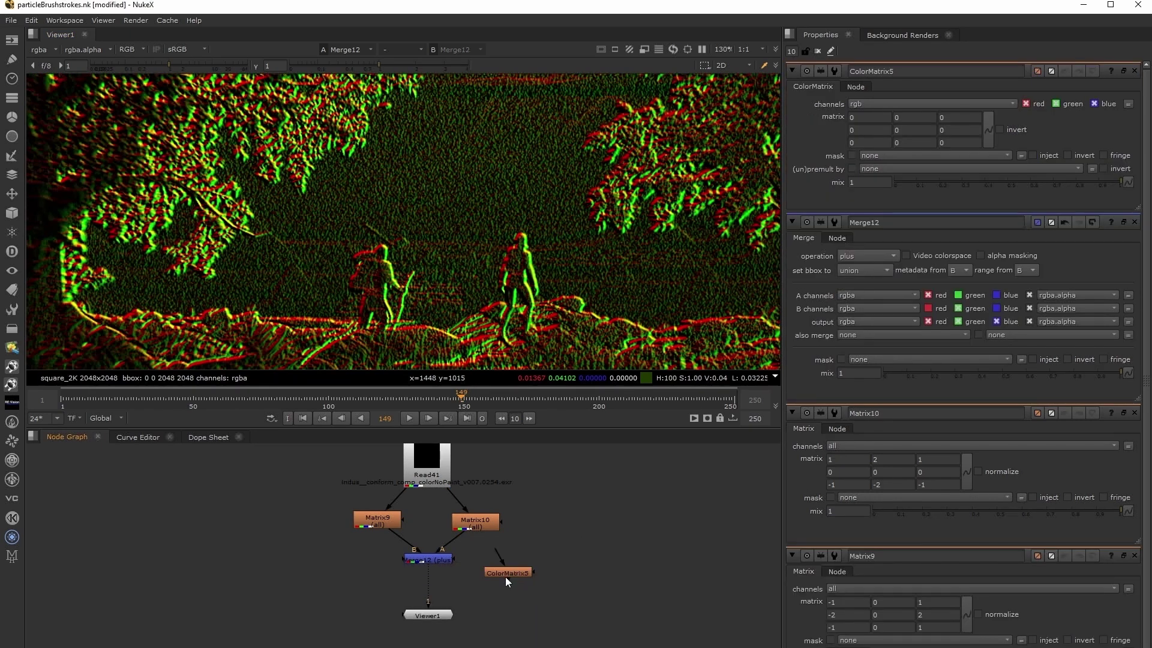
{"action": "middle_click_drag", "start_coordinate": [505, 578], "coordinate": [495, 584]}
{"action": "left_click_drag", "start_coordinate": [496, 585], "coordinate": [555, 561]}
{"action": "middle_click_drag", "start_coordinate": [586, 518], "coordinate": [532, 593]}
{"action": "left_click_drag", "start_coordinate": [513, 635], "coordinate": [561, 624]}
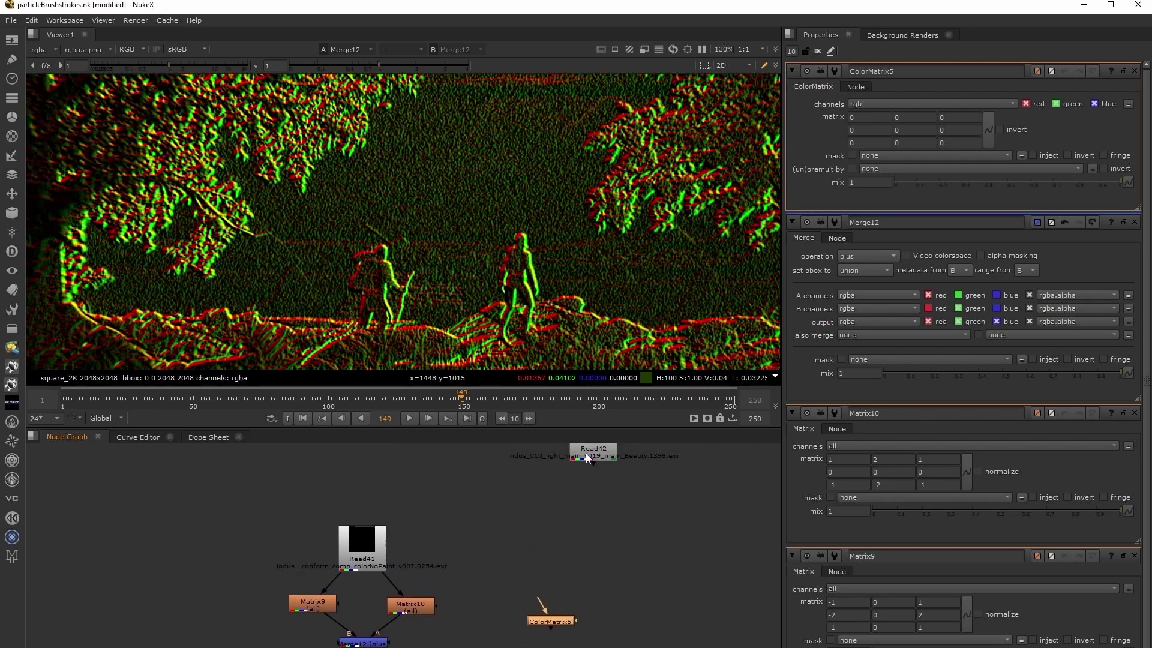
Place Read42 above the ColorMatrix and add a Shuffle after it with P_filter as the input layer
{"action": "left_click_drag", "start_coordinate": [587, 455], "coordinate": [551, 506]}
{"action": "key", "text": "Tab"}
{"action": "type", "text": "sh"}
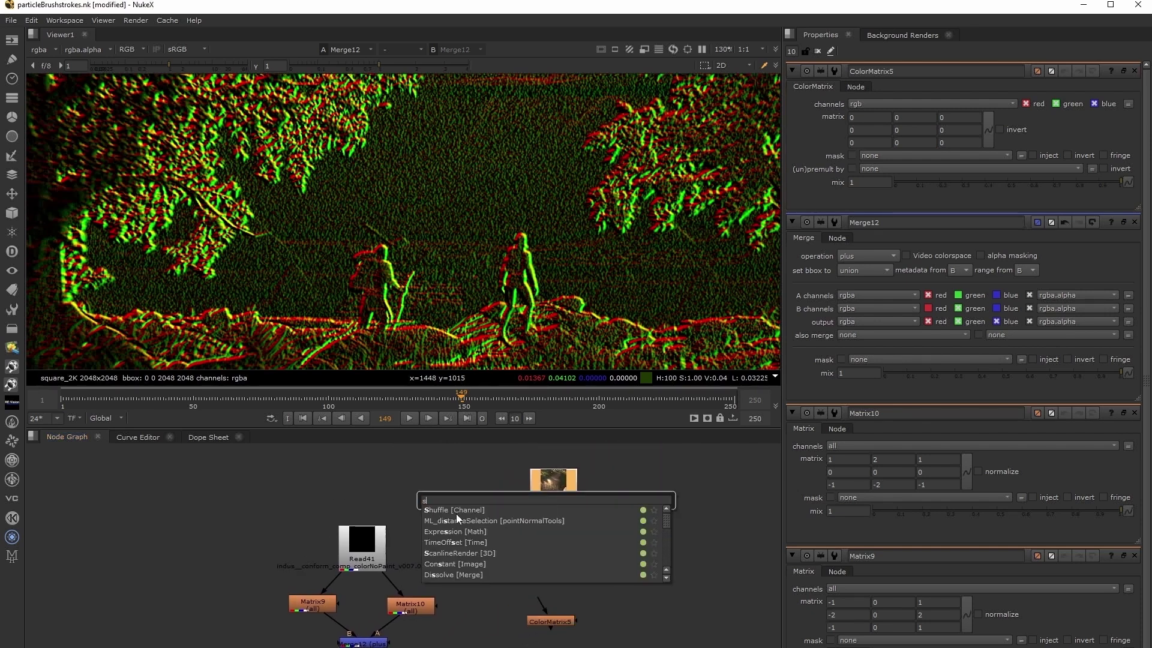
{"action": "key", "text": "Return"}
{"action": "left_click", "coordinate": [871, 137]}
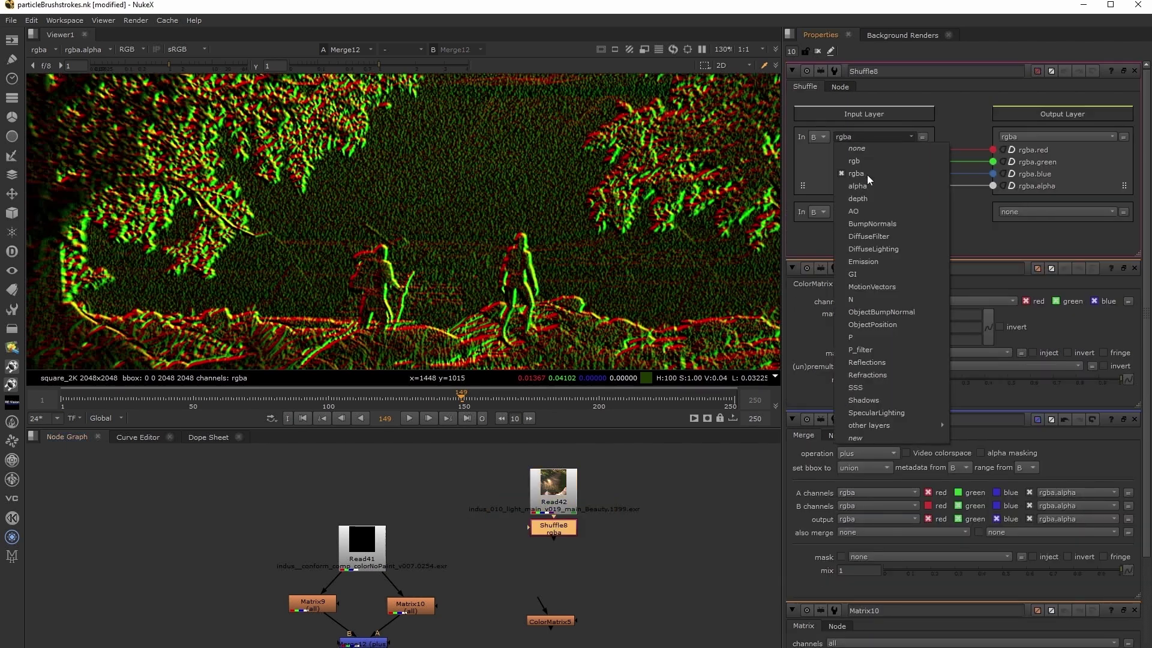
{"action": "left_click", "coordinate": [864, 349]}
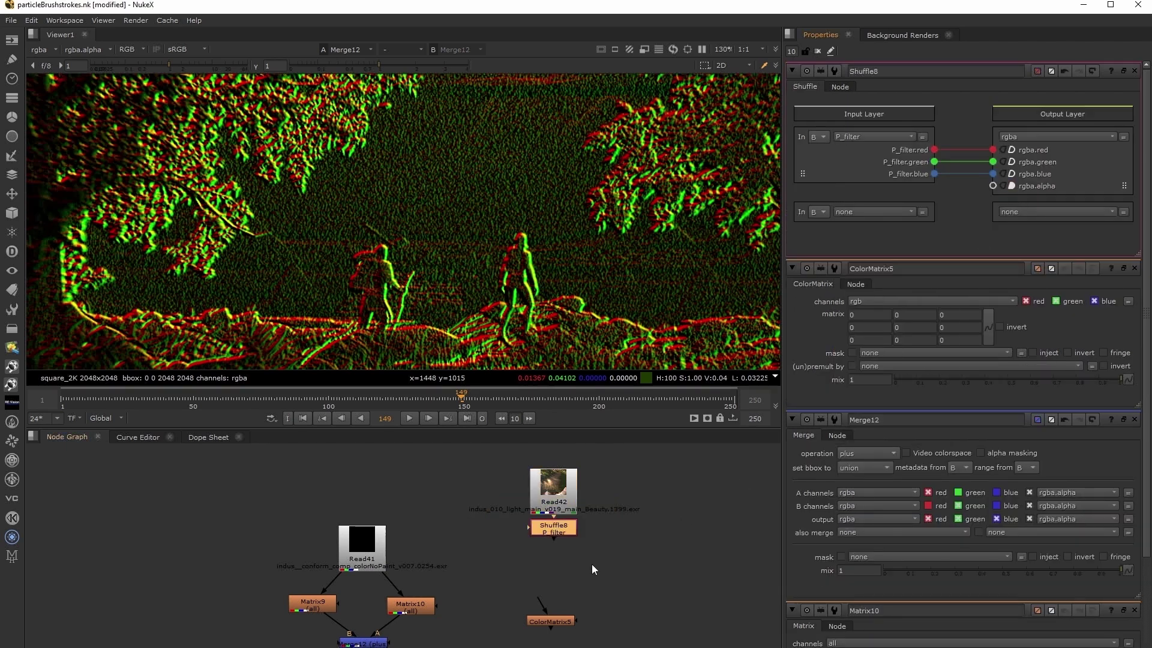
Connect ColorMatrix5 to the output of Shuffle8, display it in the viewer and open its properties
{"action": "left_click_drag", "start_coordinate": [542, 598], "coordinate": [553, 529]}
{"action": "left_click_drag", "start_coordinate": [557, 617], "coordinate": [560, 610]}
{"action": "key", "text": "1"}
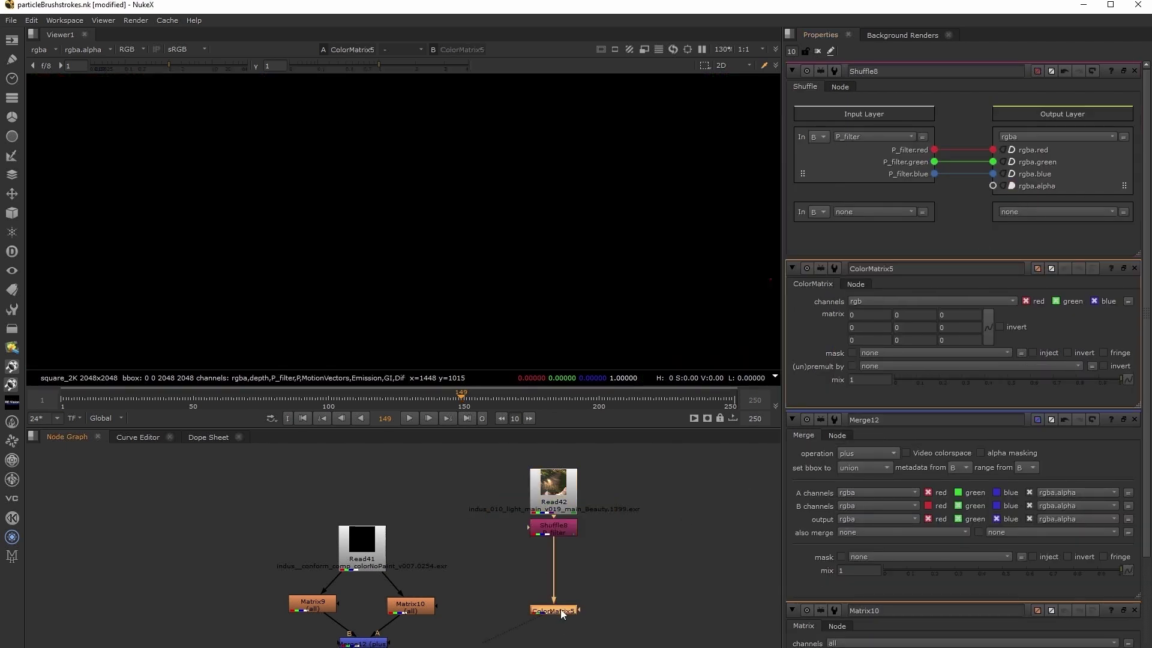
{"action": "double_click", "coordinate": [561, 610]}
{"action": "middle_click_drag", "start_coordinate": [601, 593], "coordinate": [530, 580]}
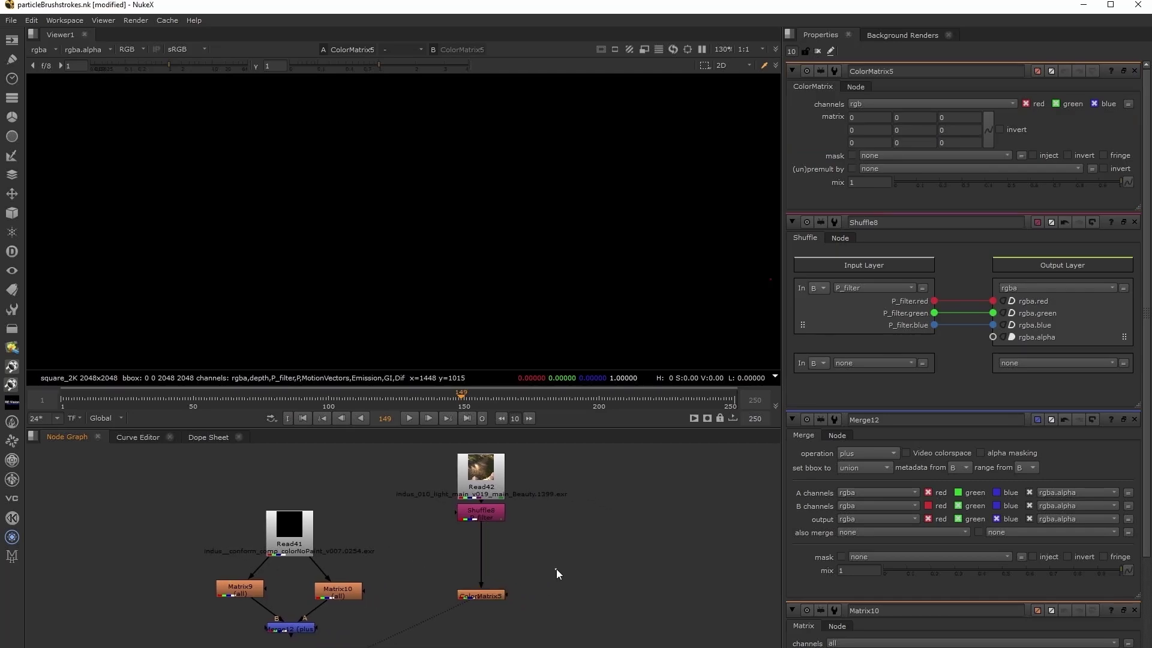
Add an Axis node beside ColorMatrix5 and expand its World matrix values
{"action": "key", "text": "Tab"}
{"action": "type", "text": "axis"}
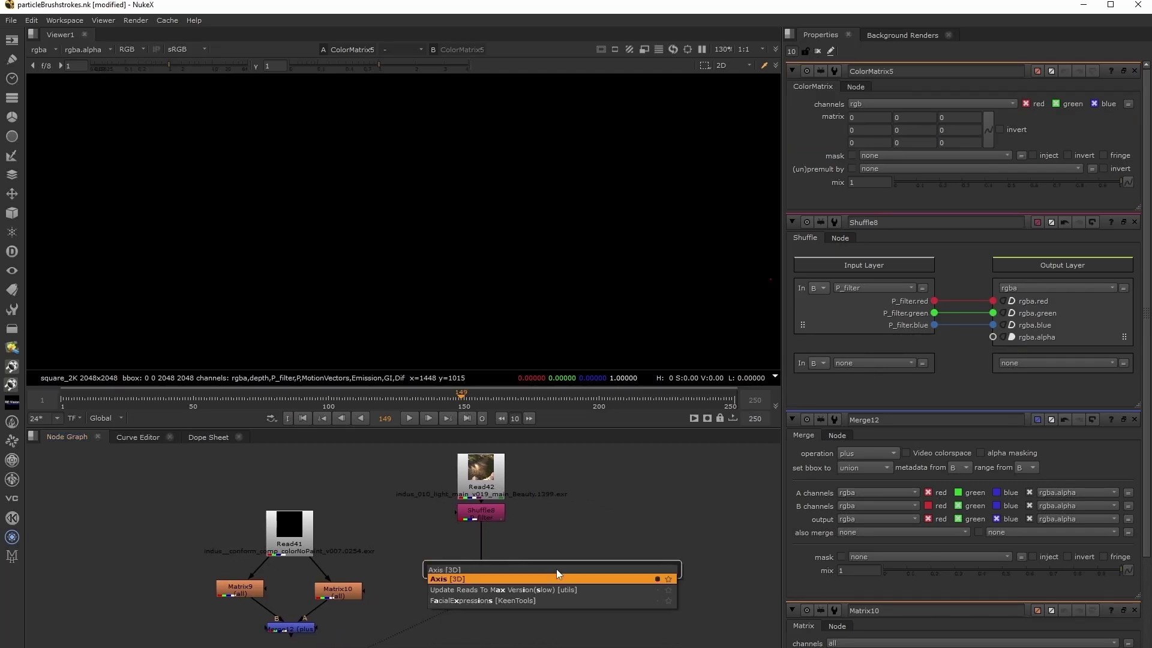
{"action": "key", "text": "Return"}
{"action": "left_click", "coordinate": [797, 295]}
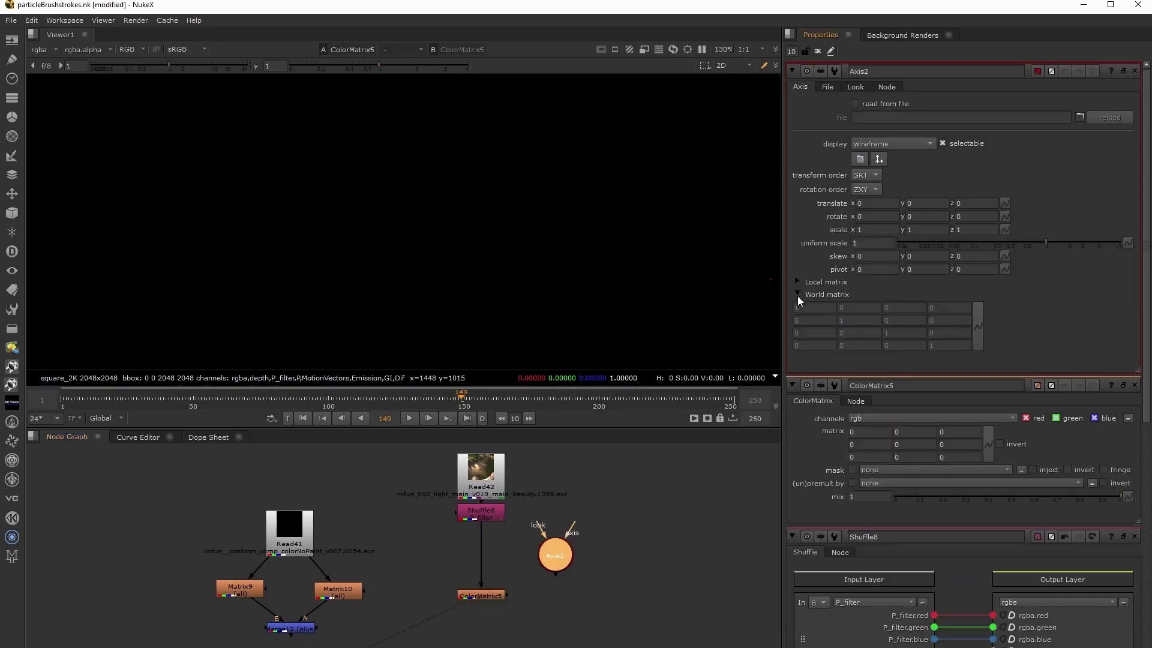
Link ColorMatrix5's 3×3 matrix values to the matching cells of Axis2's World matrix
{"action": "left_click_drag", "start_coordinate": [867, 427], "coordinate": [868, 431], "text": "ctrl"}
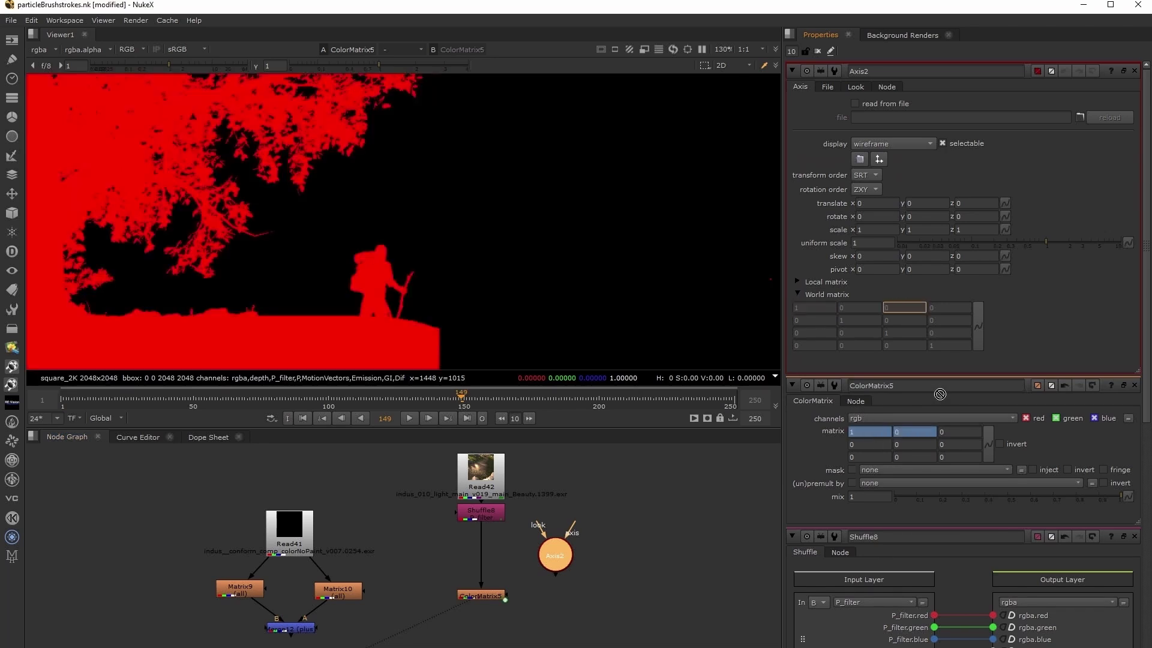
{"action": "left_click_drag", "start_coordinate": [807, 320], "coordinate": [878, 459], "text": "ctrl"}
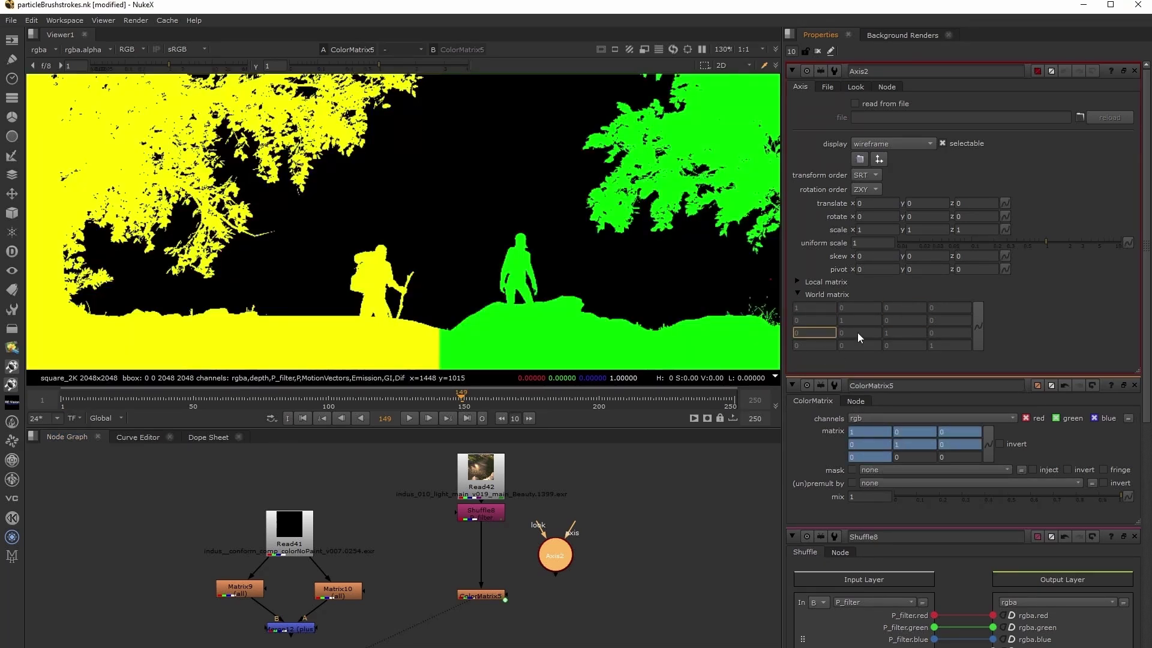
{"action": "left_click_drag", "start_coordinate": [858, 333], "coordinate": [954, 455], "text": "ctrl"}
Add a PositionToPoints node after ColorMatrix5 and set its surface point to rgba
{"action": "left_click", "coordinate": [485, 587]}
{"action": "key", "text": "Tab"}
{"action": "type", "text": "position"}
{"action": "key", "text": "Down"}
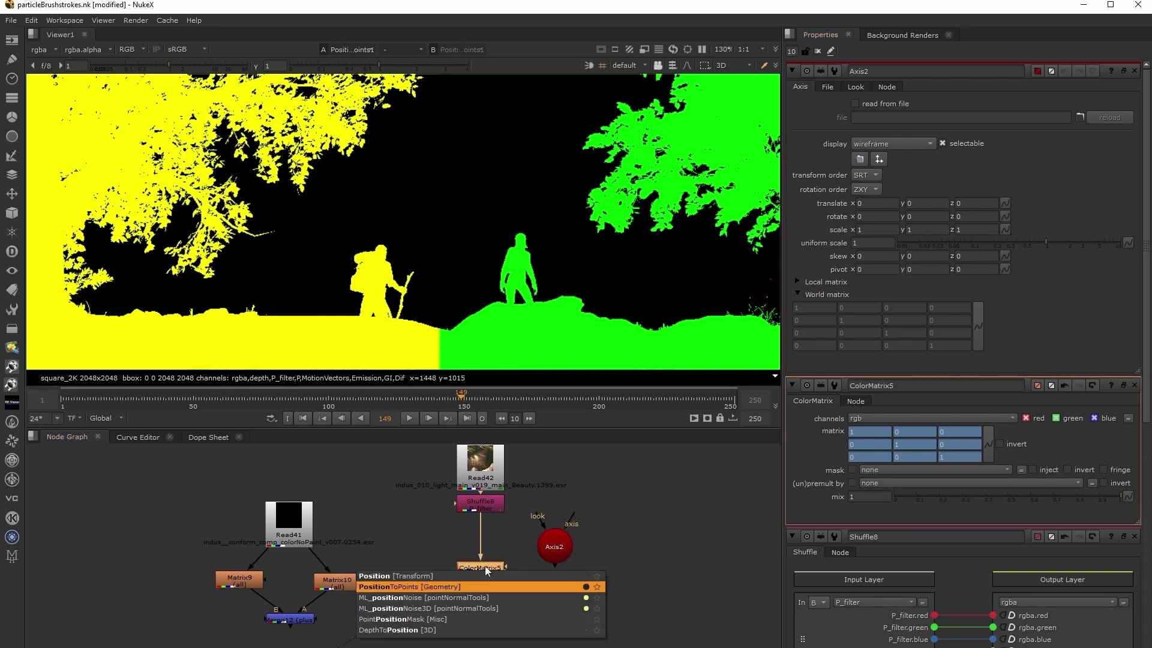
{"action": "key", "text": "Return"}
{"action": "left_click", "coordinate": [873, 147]}
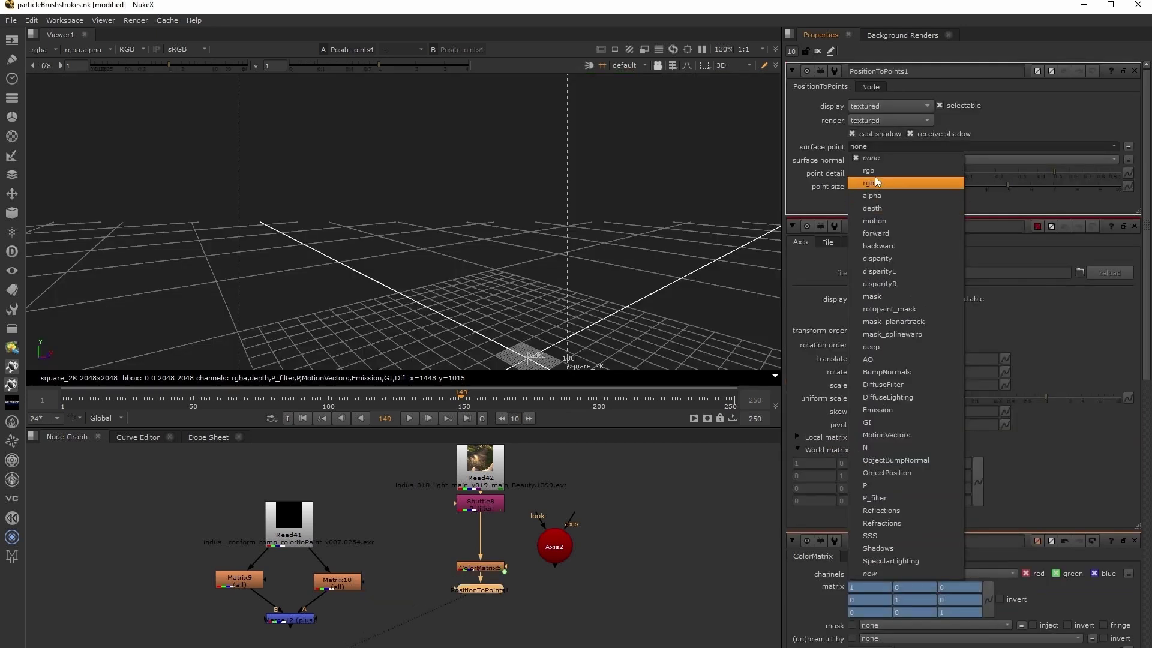
{"action": "left_click", "coordinate": [874, 180]}
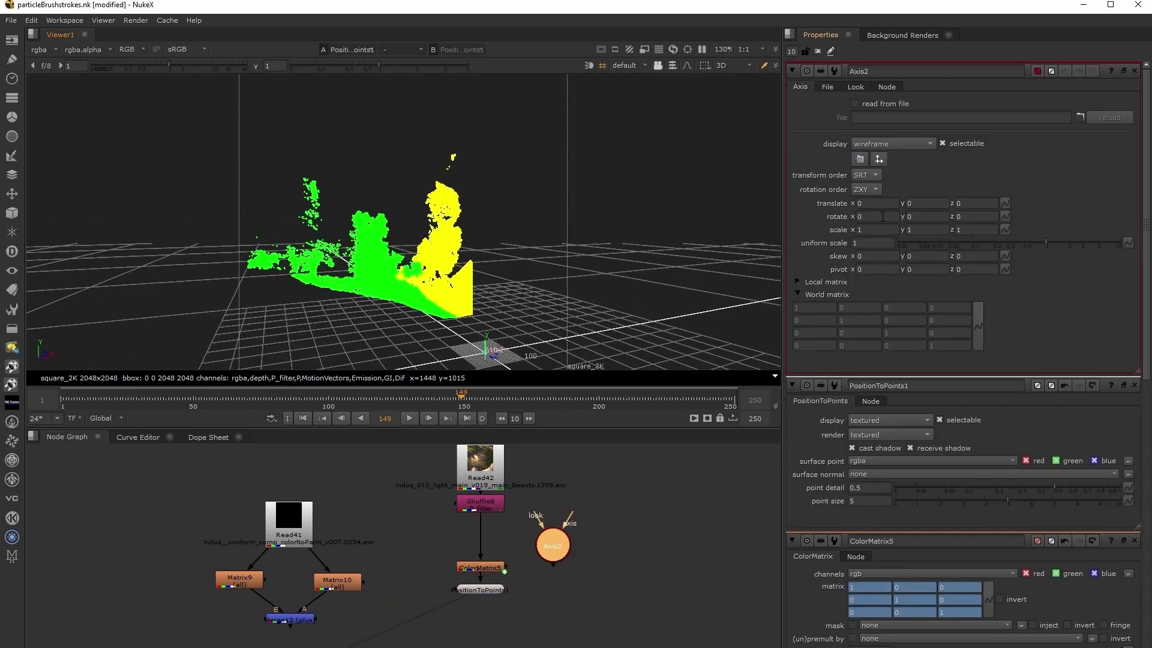
Set Axis2's rotation to 30 in x, 45 in y and 30 in z
{"action": "left_click", "coordinate": [881, 216]}
{"action": "type", "text": "30"}
{"action": "key", "text": "Return"}
{"action": "left_click", "coordinate": [928, 216]}
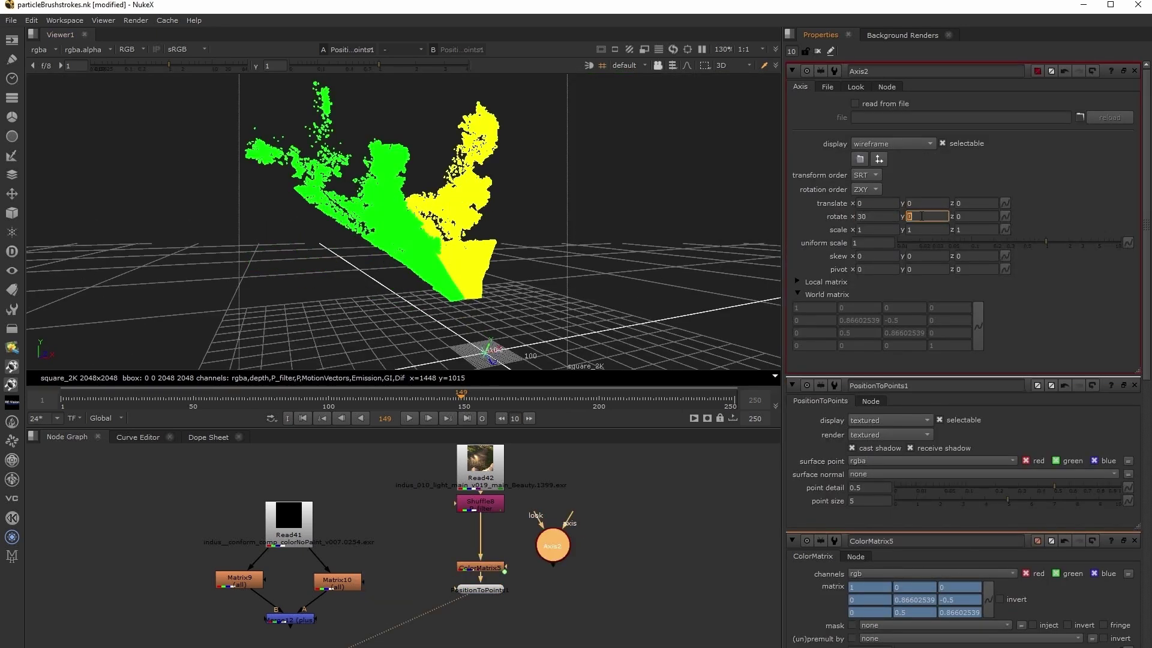
{"action": "type", "text": "45"}
{"action": "key", "text": "Return"}
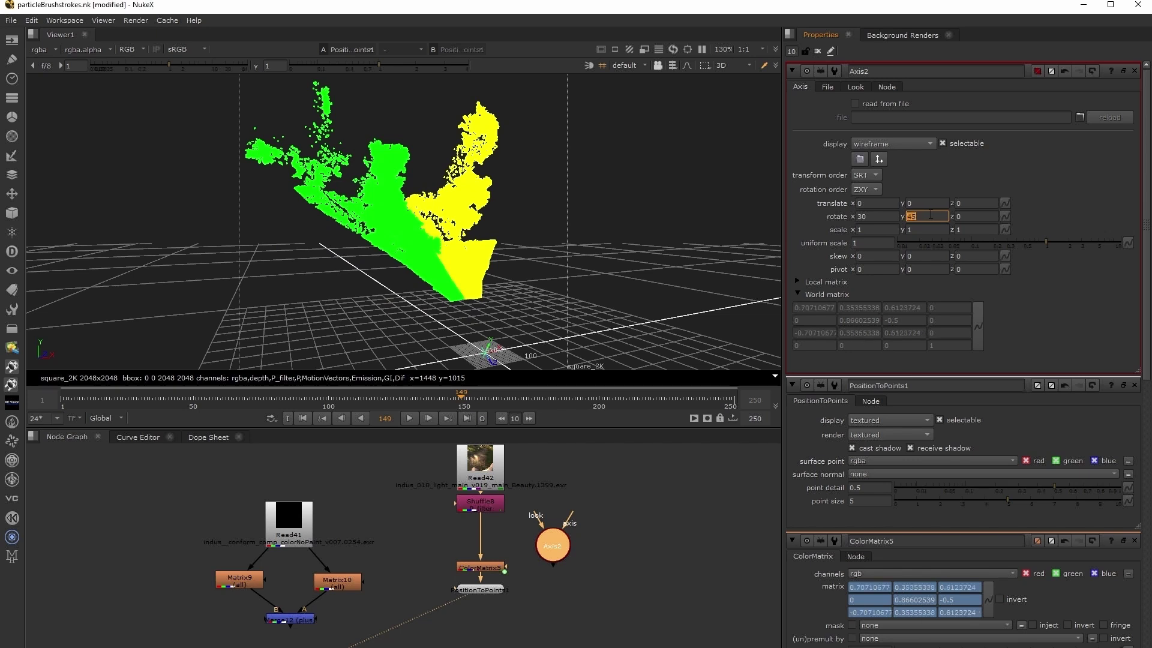
{"action": "left_click", "coordinate": [969, 218]}
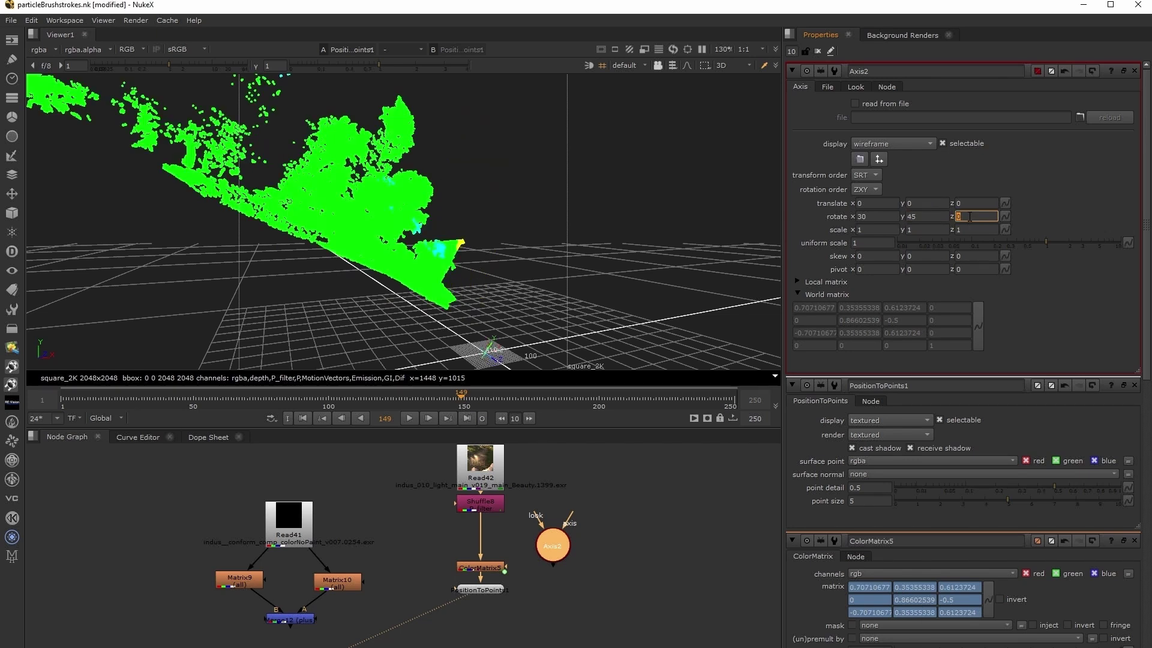
{"action": "key", "text": "Return"}
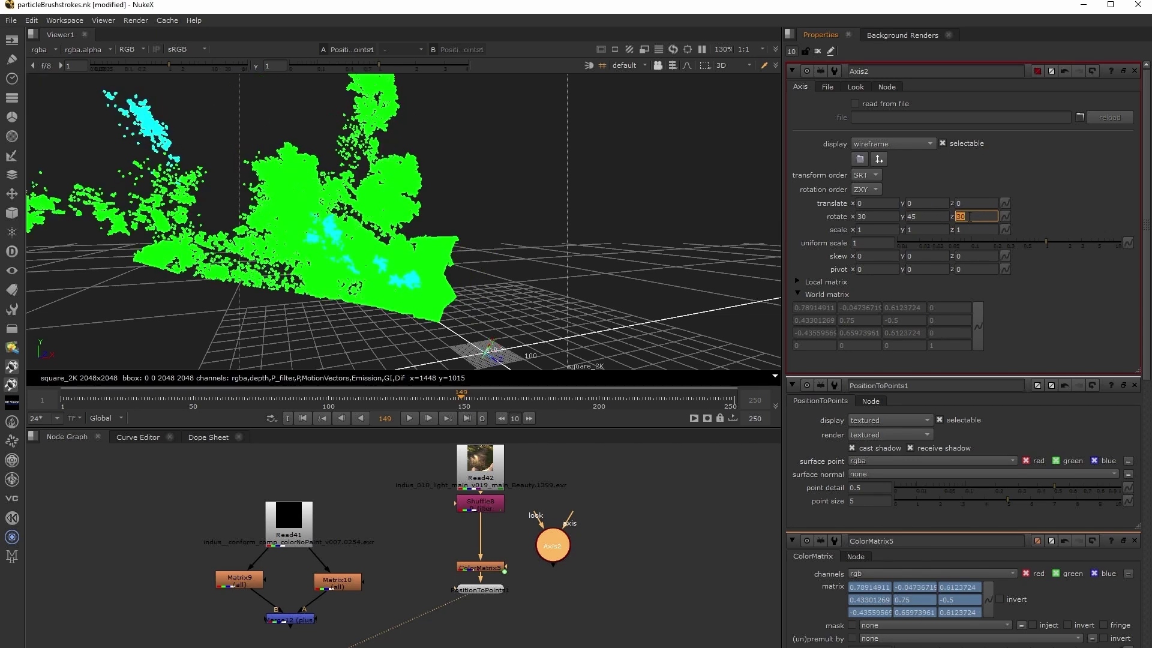
Delete the PositionToPoints node and move ColorMatrix5 below the merge of Matrix9 and Matrix10, with Axis2 beside it
{"action": "middle_click_drag", "start_coordinate": [502, 603], "coordinate": [566, 570]}
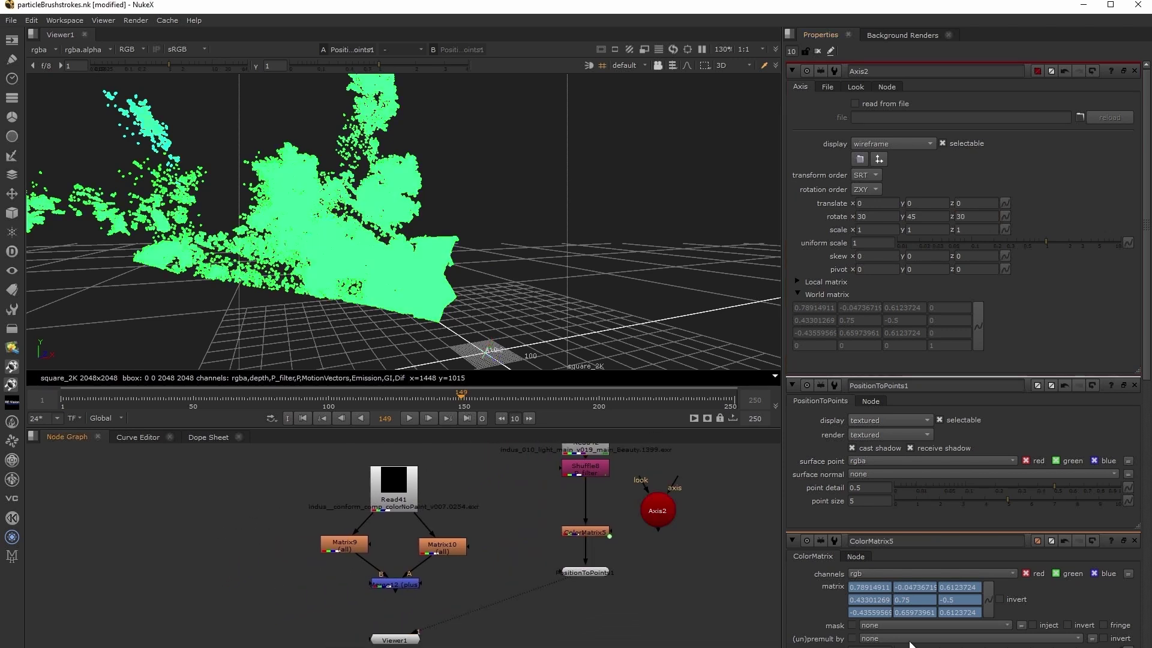
{"action": "left_click", "coordinate": [594, 572]}
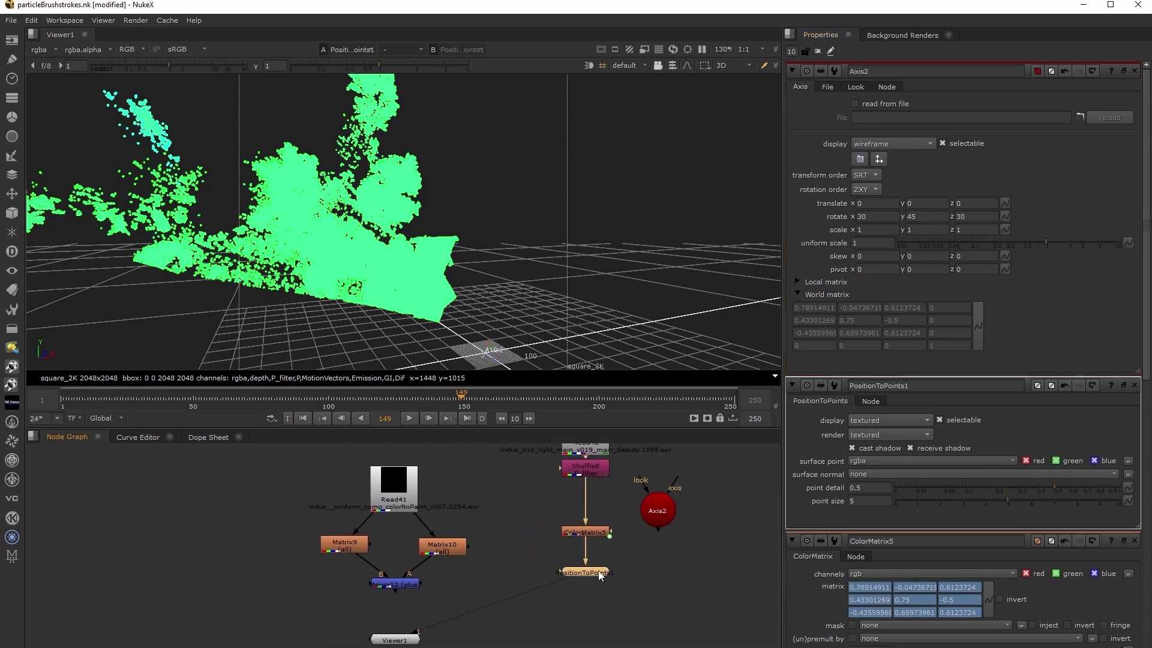
{"action": "key", "text": "Delete"}
{"action": "left_click_drag", "start_coordinate": [591, 531], "coordinate": [543, 606]}
{"action": "left_click_drag", "start_coordinate": [582, 485], "coordinate": [391, 583]}
{"action": "left_click_drag", "start_coordinate": [537, 608], "coordinate": [394, 609]}
{"action": "left_click_drag", "start_coordinate": [666, 515], "coordinate": [491, 606]}
Set Axis2's rotation to 0 in x, 0 in y and -90 in z
{"action": "left_click", "coordinate": [877, 221]}
{"action": "type", "text": "0"}
{"action": "key", "text": "Tab"}
{"action": "type", "text": "0"}
{"action": "key", "text": "Tab"}
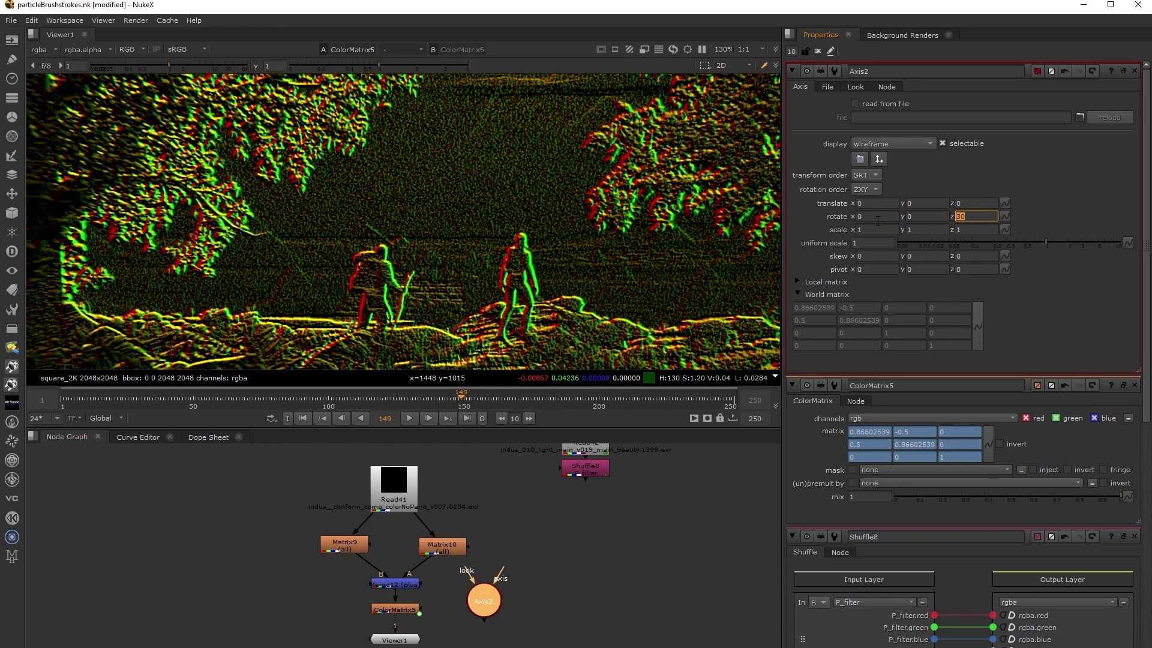
{"action": "type", "text": "-90"}
{"action": "key", "text": "Return"}
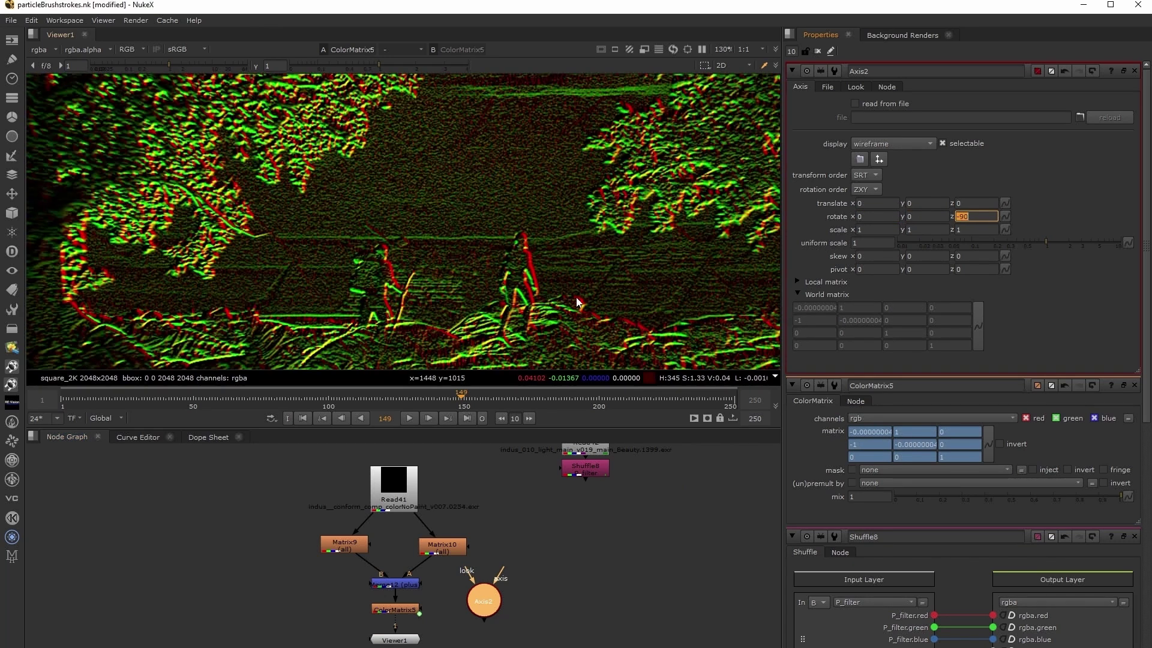
{"action": "left_click", "coordinate": [476, 632]}
Make room above the Viewer node and add an Expression node after ColorMatrix5
{"action": "middle_click_drag", "start_coordinate": [476, 632], "coordinate": [520, 607]}
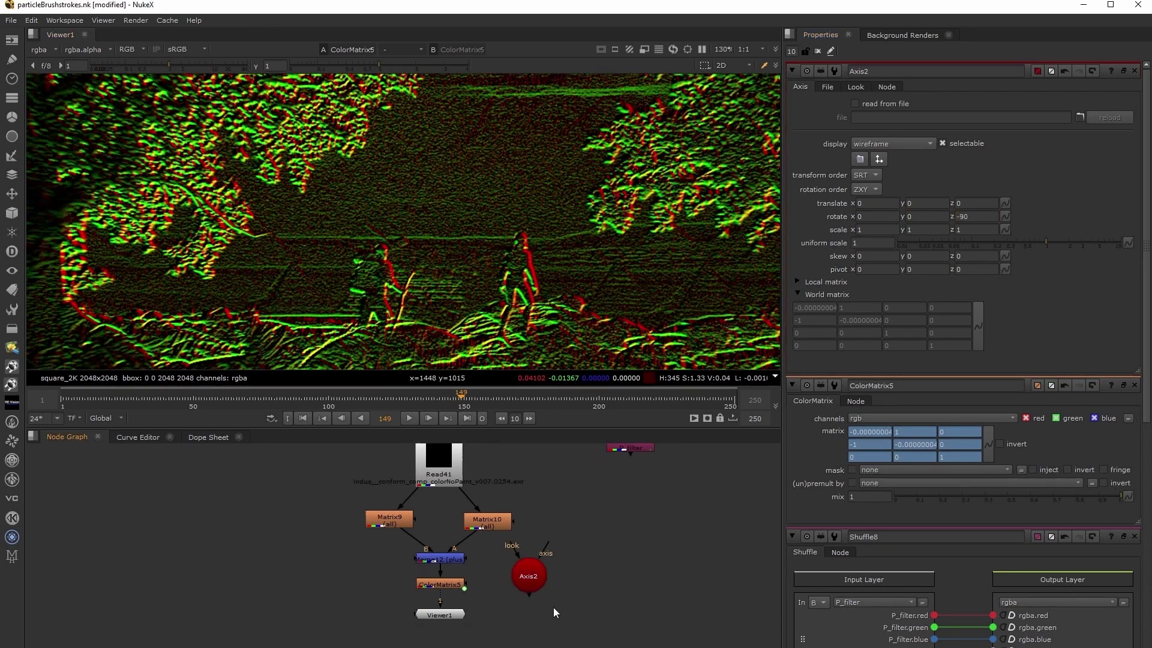
{"action": "left_click_drag", "start_coordinate": [447, 613], "coordinate": [439, 647]}
{"action": "middle_click_drag", "start_coordinate": [470, 622], "coordinate": [484, 597]}
{"action": "left_click", "coordinate": [466, 560]}
{"action": "key", "text": "Tab"}
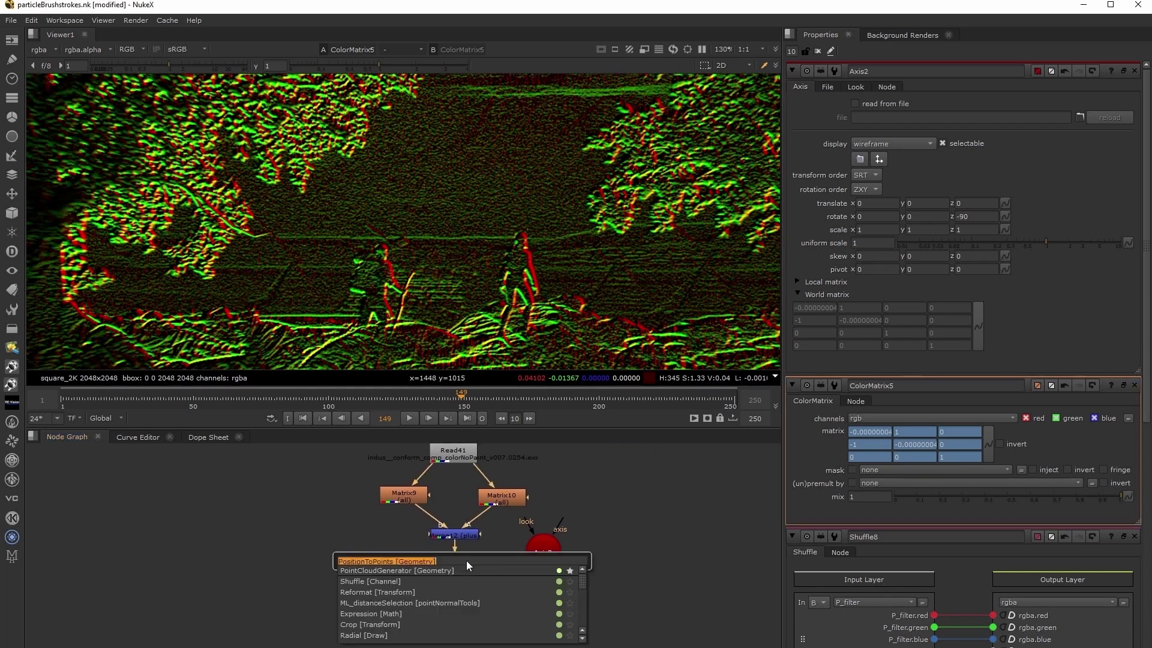
{"action": "type", "text": "express"}
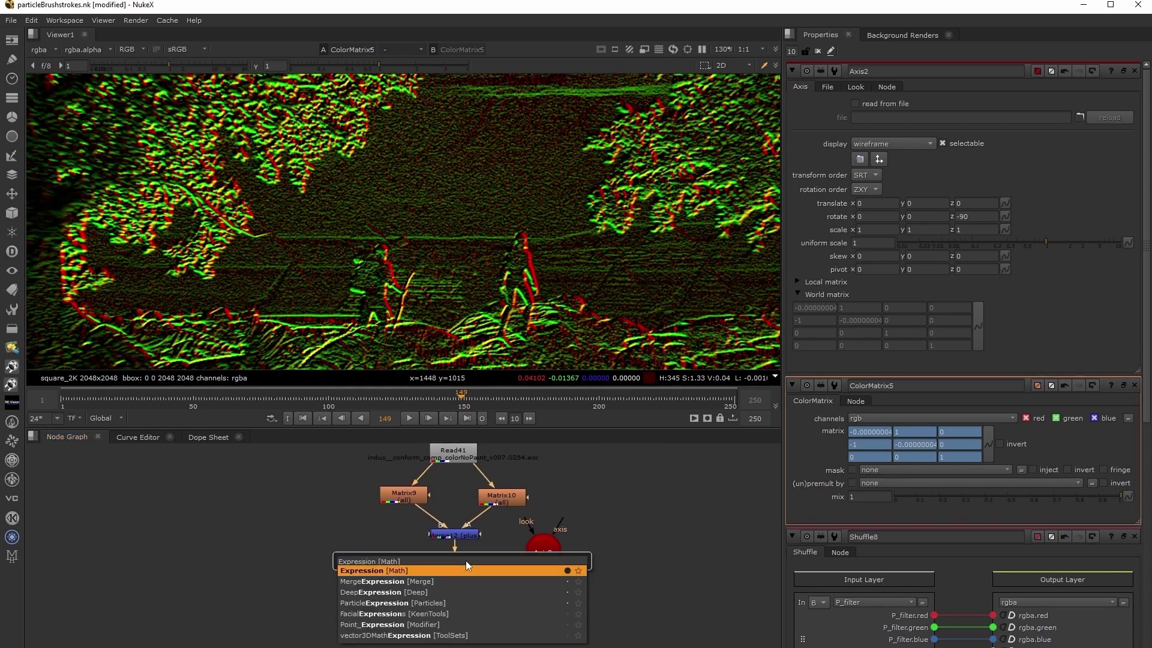
{"action": "key", "text": "Return"}
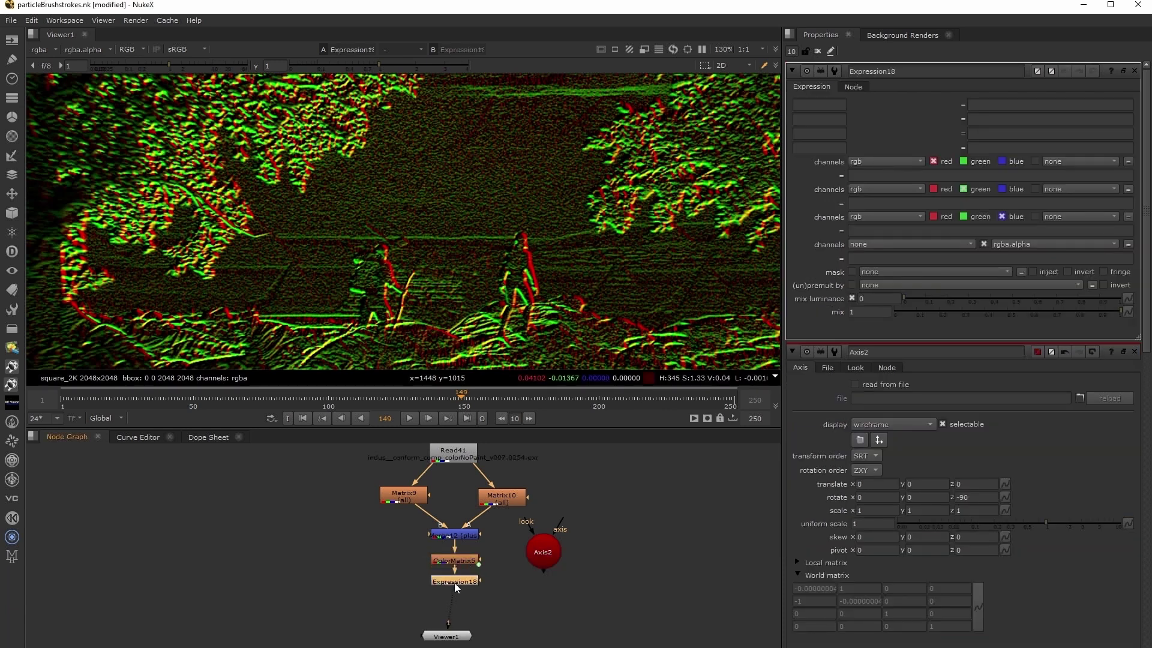
{"action": "left_click", "coordinate": [455, 582]}
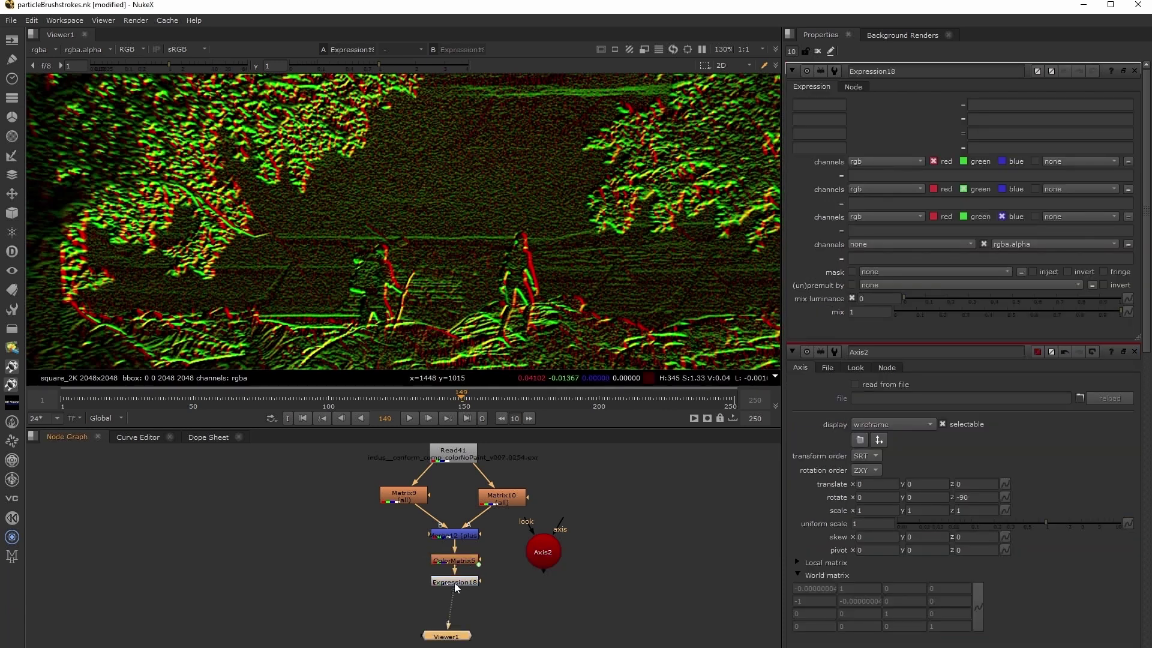
Define the variable len as sqrt(r*r+g*g) in the Expression node
{"action": "left_click", "coordinate": [819, 104]}
{"action": "type", "text": "len"}
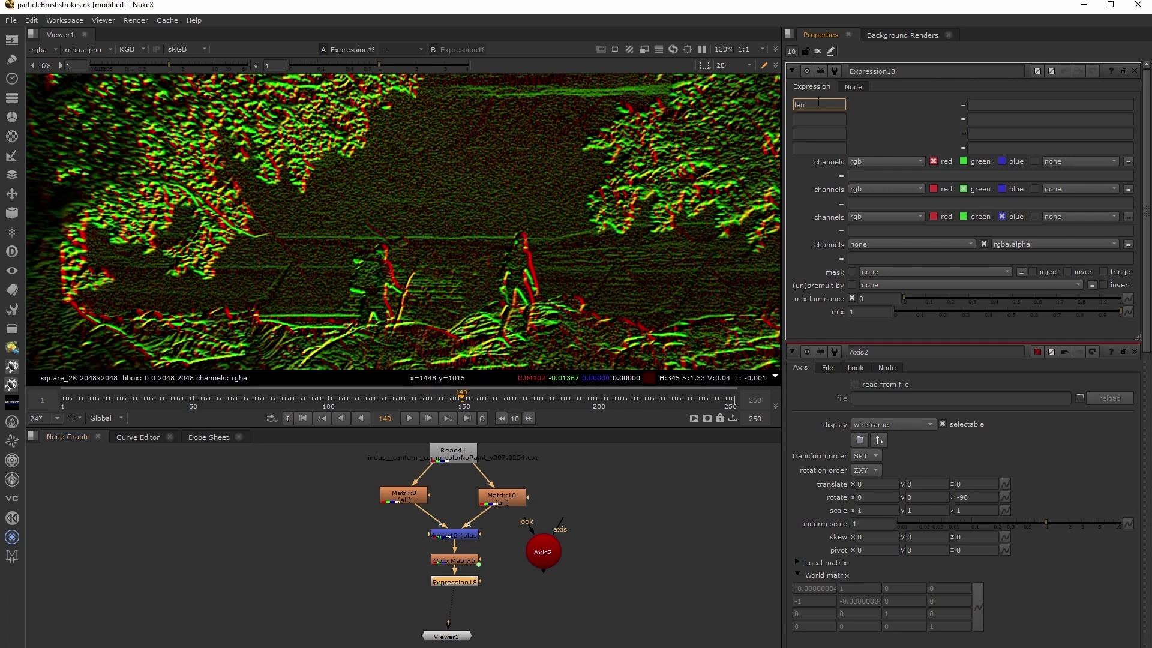
{"action": "left_click", "coordinate": [1007, 103]}
{"action": "type", "text": "sqrt(r"}
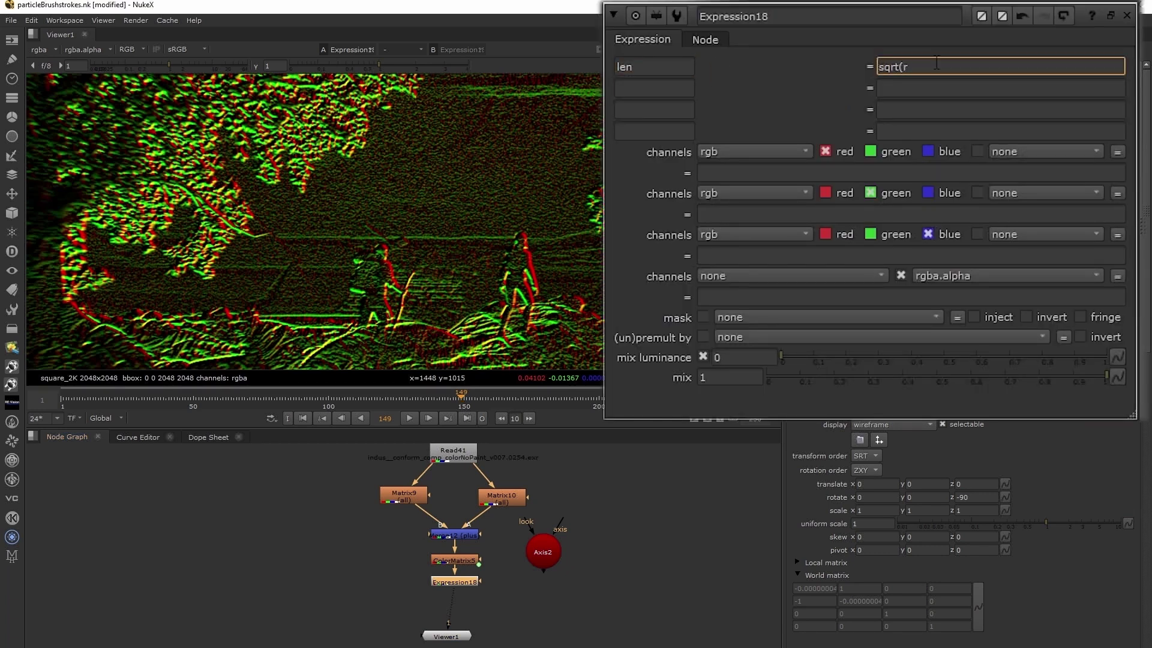
{"action": "type", "text": "*r+g*g)"}
Set the Expression's red channel to r/len and its green channel to g/len
{"action": "left_click", "coordinate": [745, 172]}
{"action": "type", "text": "r/len"}
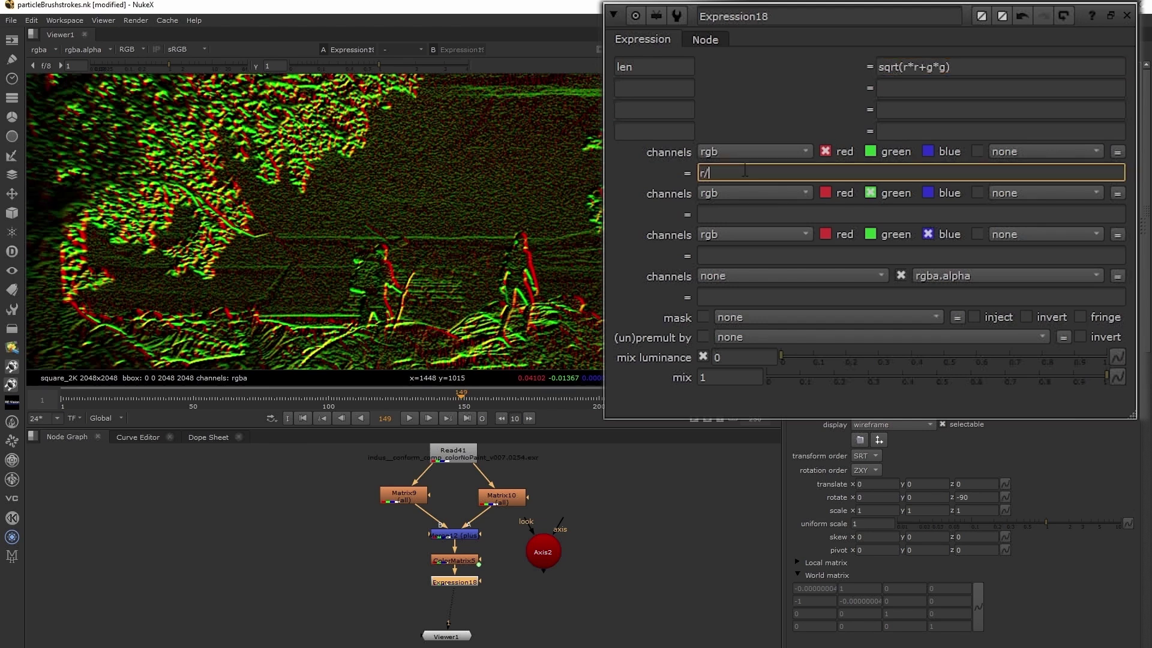
{"action": "left_click", "coordinate": [733, 215]}
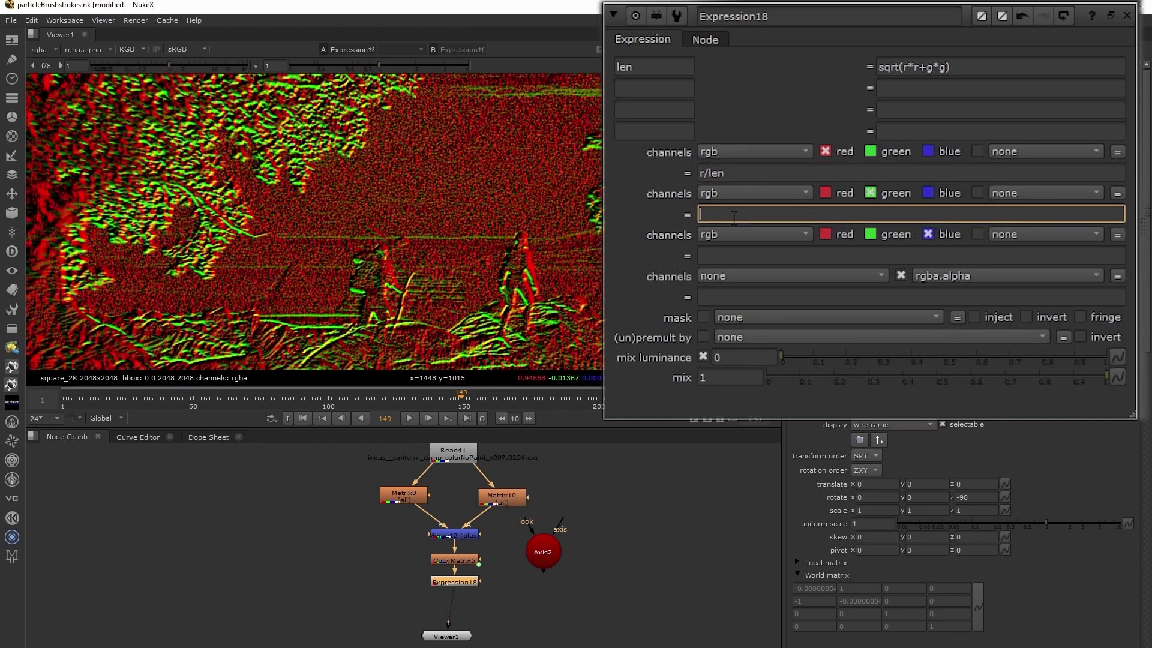
{"action": "type", "text": "r"}
{"action": "key", "text": "BackSpace"}
{"action": "type", "text": "g/len"}
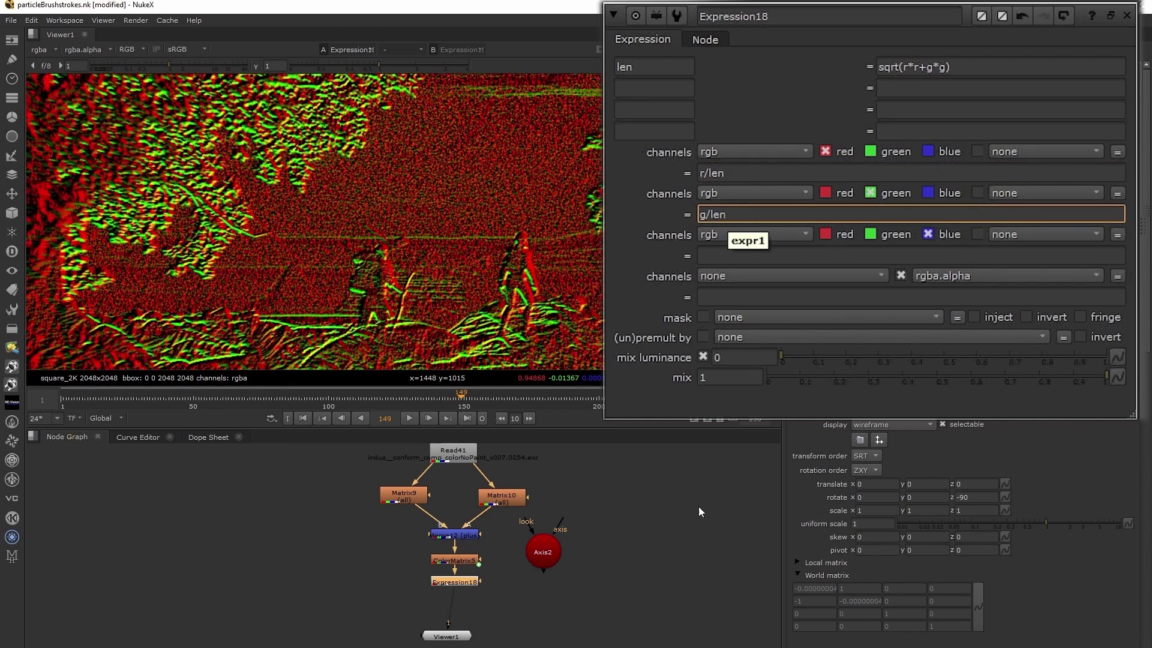
{"action": "left_click", "coordinate": [647, 595]}
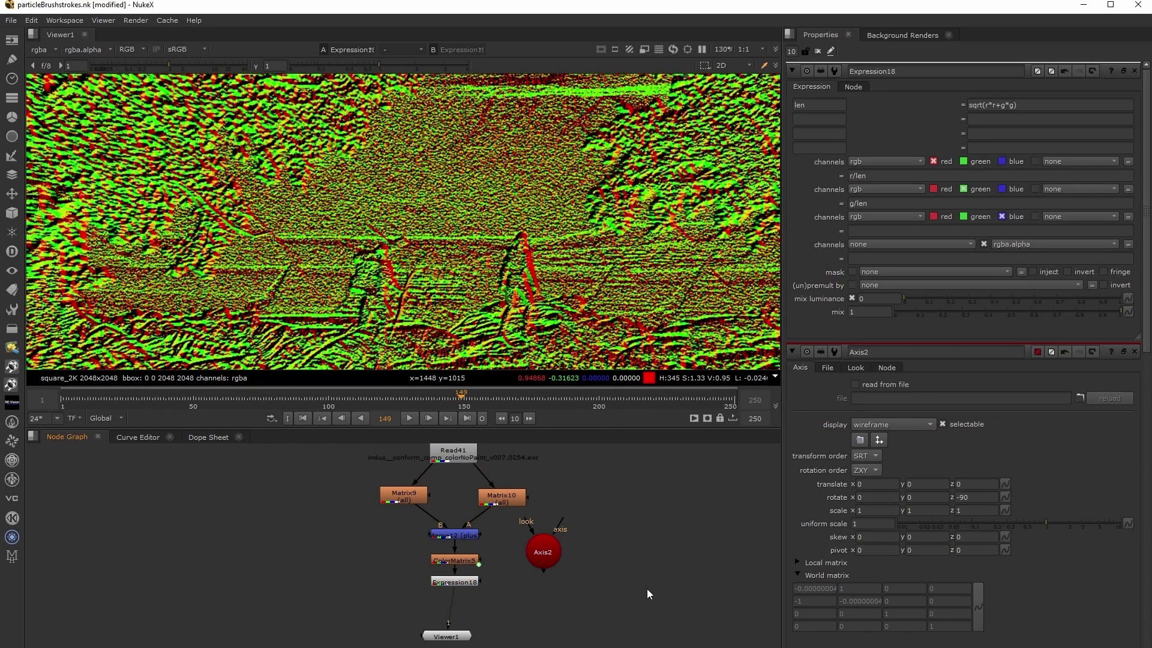
Paste the edge-direction node group into the brush stroke scene and connect its input to Read21
{"action": "middle_click_drag", "start_coordinate": [615, 624], "coordinate": [654, 619]}
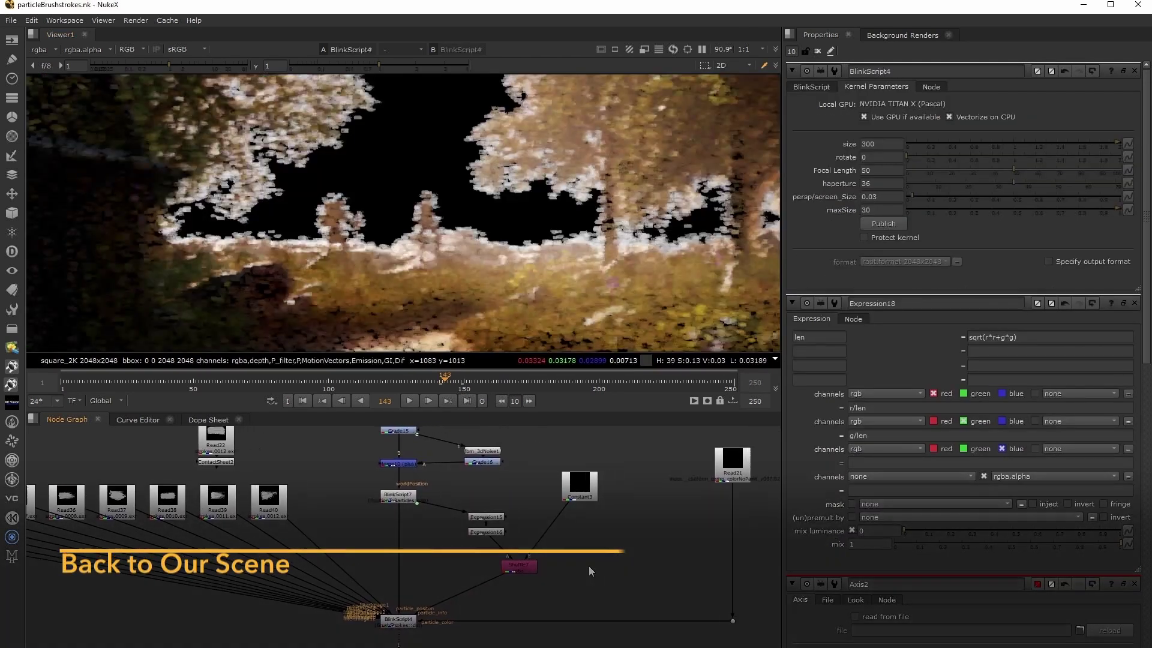
{"action": "middle_click_drag", "start_coordinate": [589, 566], "coordinate": [581, 566]}
{"action": "key", "text": "ctrl+v"}
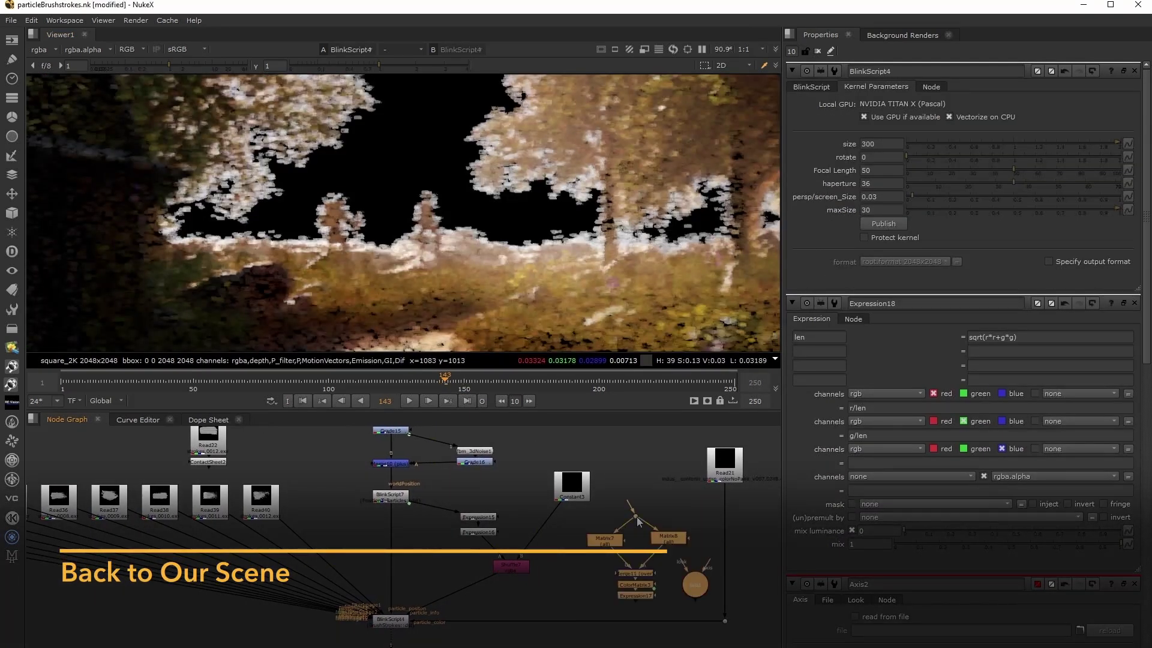
{"action": "left_click_drag", "start_coordinate": [639, 522], "coordinate": [729, 476]}
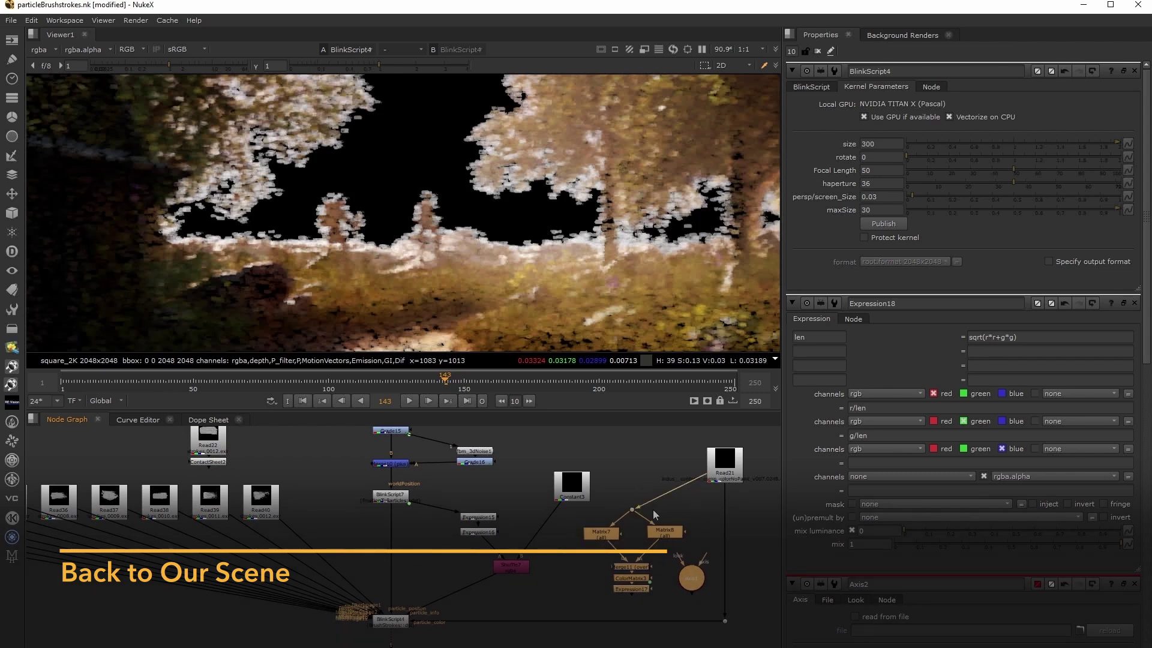
Reconnect Shuffle7's input from the Constant to the pasted group's Expression output and move the Constant aside
{"action": "left_click_drag", "start_coordinate": [636, 514], "coordinate": [635, 490]}
{"action": "left_click_drag", "start_coordinate": [558, 514], "coordinate": [625, 569]}
{"action": "left_click", "coordinate": [390, 620]}
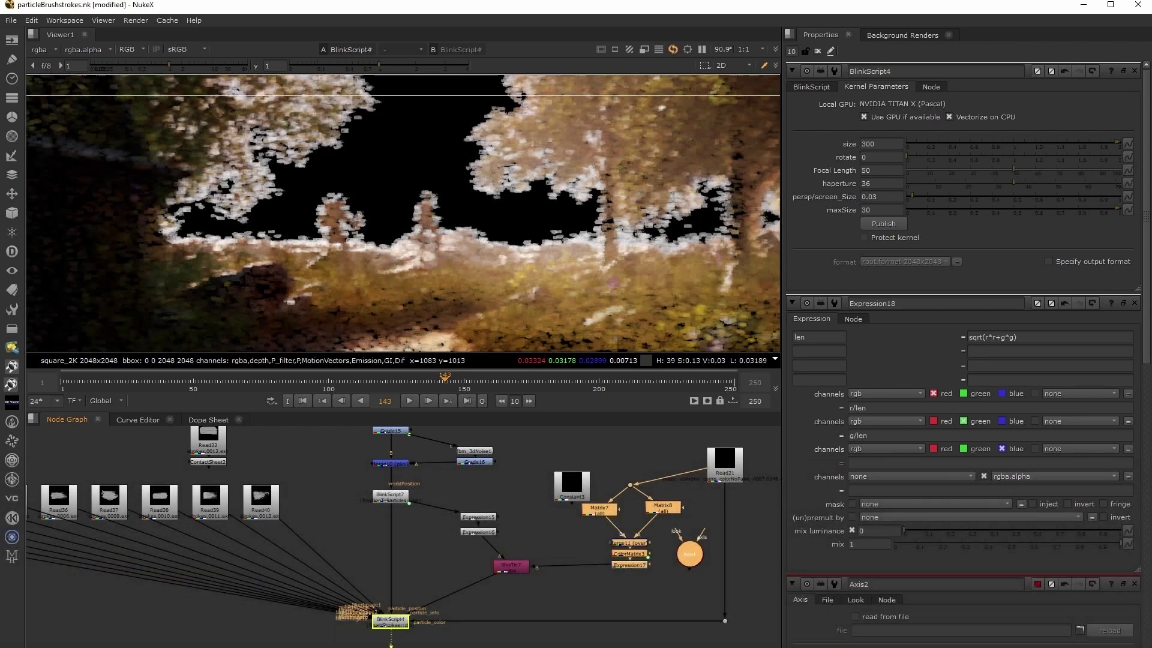
{"action": "scroll", "coordinate": [588, 199], "scroll_direction": "up", "scroll_amount": 3}
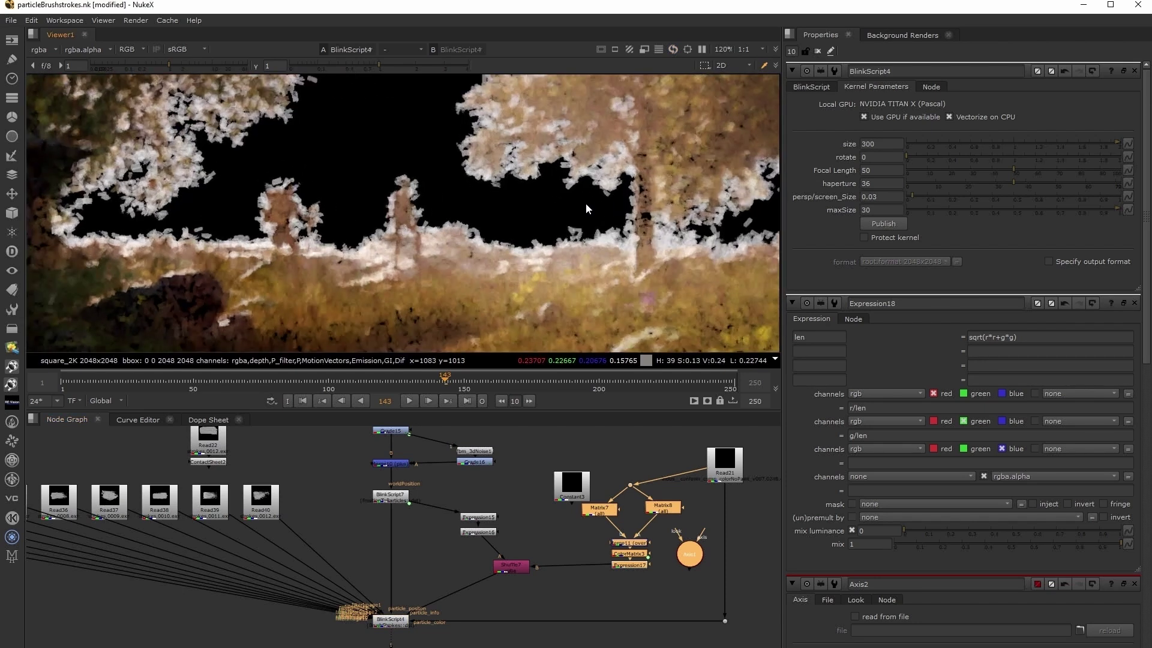
{"action": "middle_click_drag", "start_coordinate": [570, 479], "coordinate": [556, 480]}
{"action": "left_click_drag", "start_coordinate": [556, 480], "coordinate": [538, 452]}
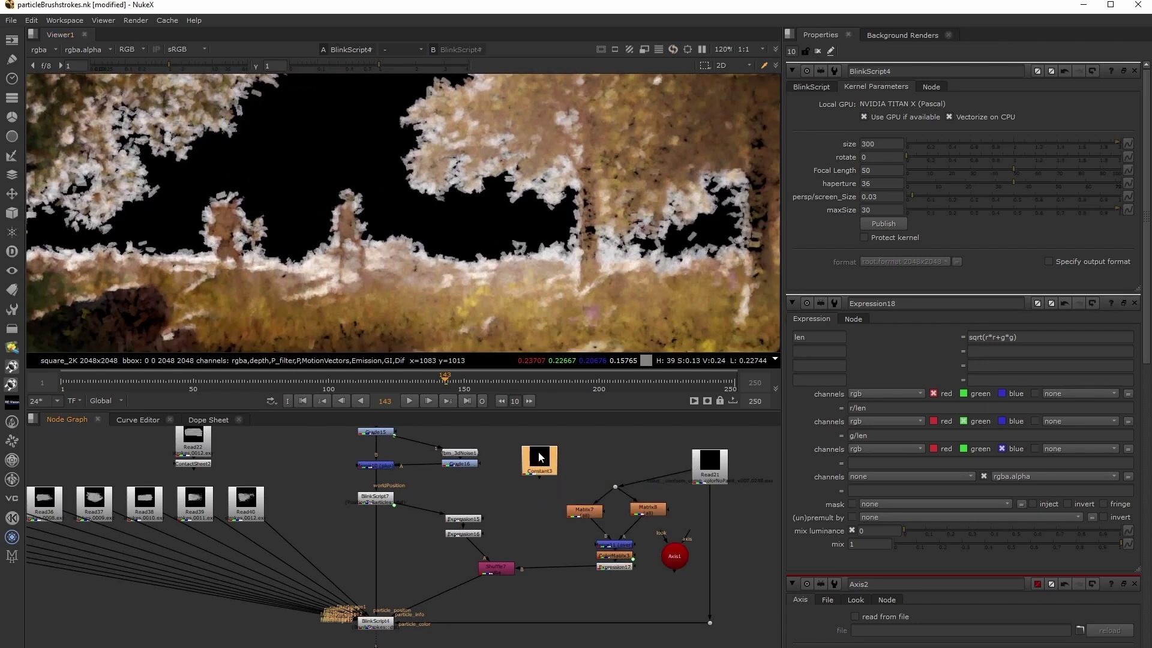
Insert a Blur between Read21 and the dot feeding Matrix7 and Matrix8, and set its size to 90
{"action": "left_click", "coordinate": [599, 458]}
{"action": "key", "text": "b"}
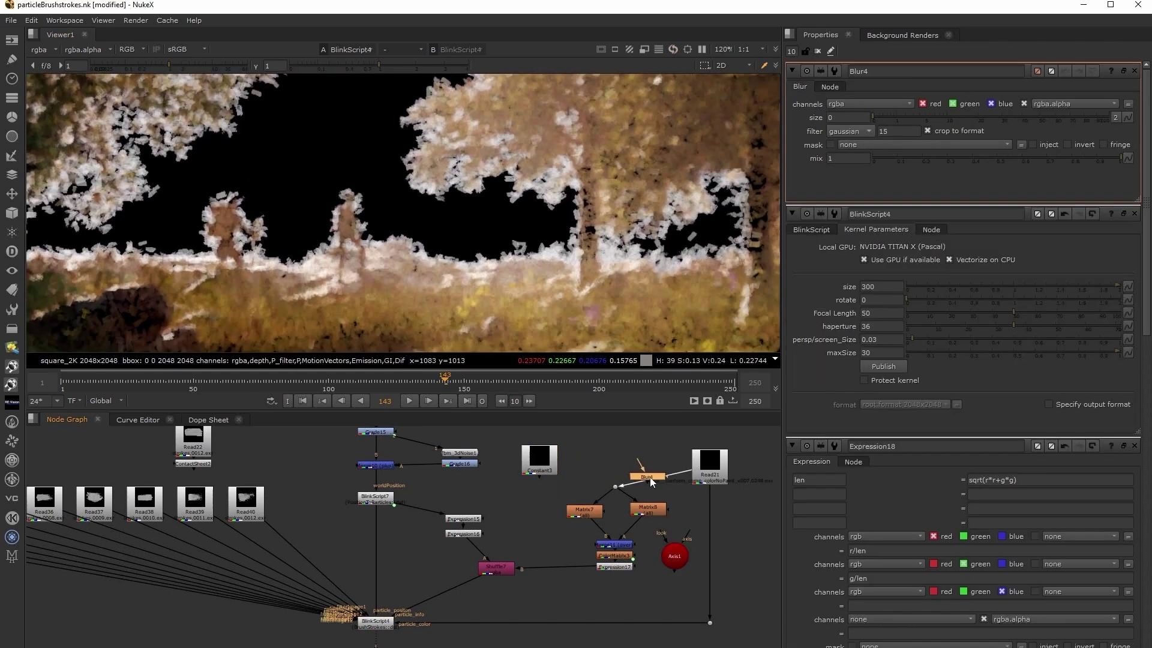
{"action": "left_click_drag", "start_coordinate": [647, 476], "coordinate": [618, 467]}
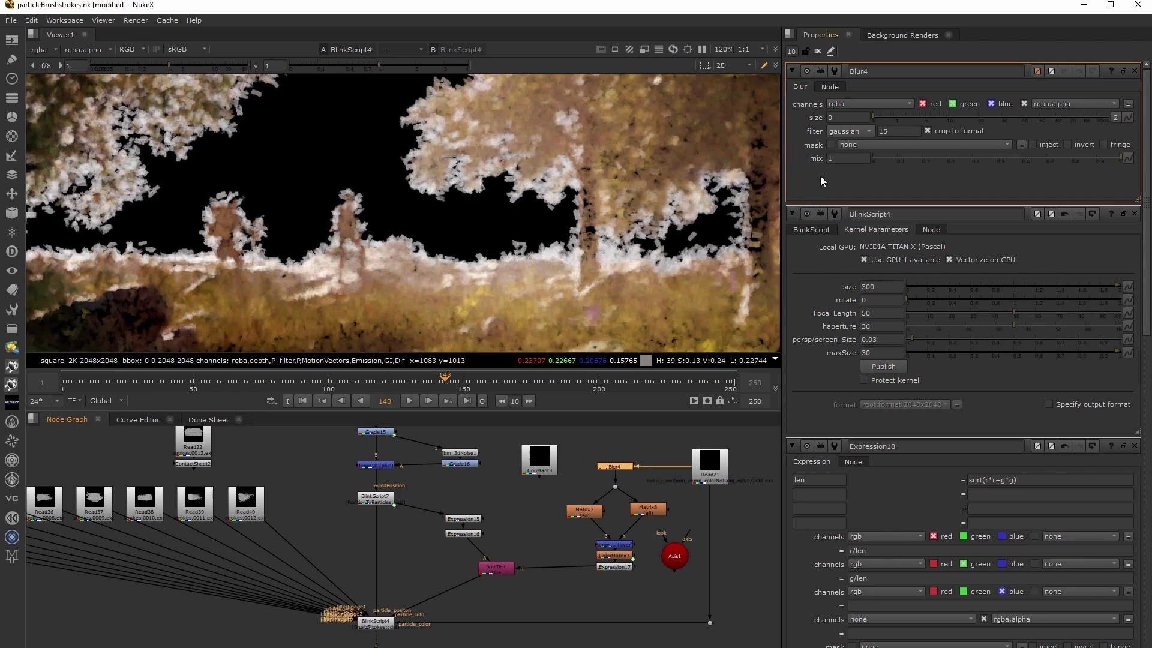
{"action": "left_click", "coordinate": [848, 117]}
{"action": "type", "text": "90"}
{"action": "middle_click_drag", "start_coordinate": [553, 250], "coordinate": [441, 128]}
{"action": "middle_click_drag", "start_coordinate": [376, 174], "coordinate": [441, 93]}
{"action": "scroll", "coordinate": [456, 258], "scroll_direction": "down", "scroll_amount": 4}
{"action": "scroll", "coordinate": [468, 258], "scroll_direction": "up", "scroll_amount": 4}
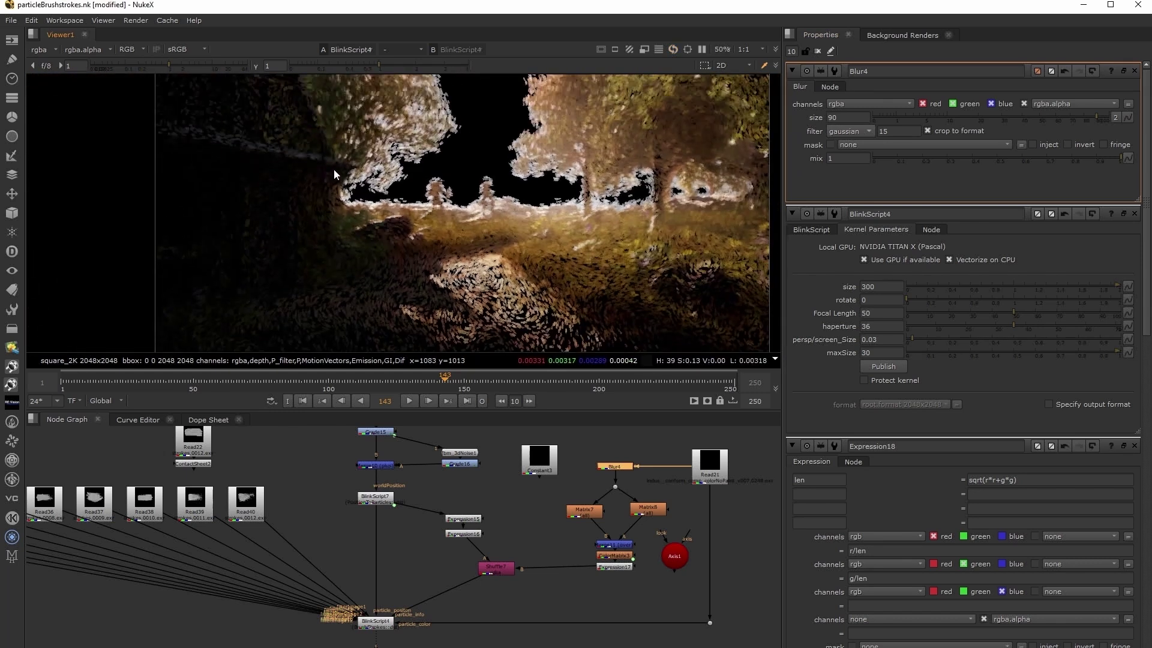
{"action": "middle_click_drag", "start_coordinate": [560, 260], "coordinate": [490, 176]}
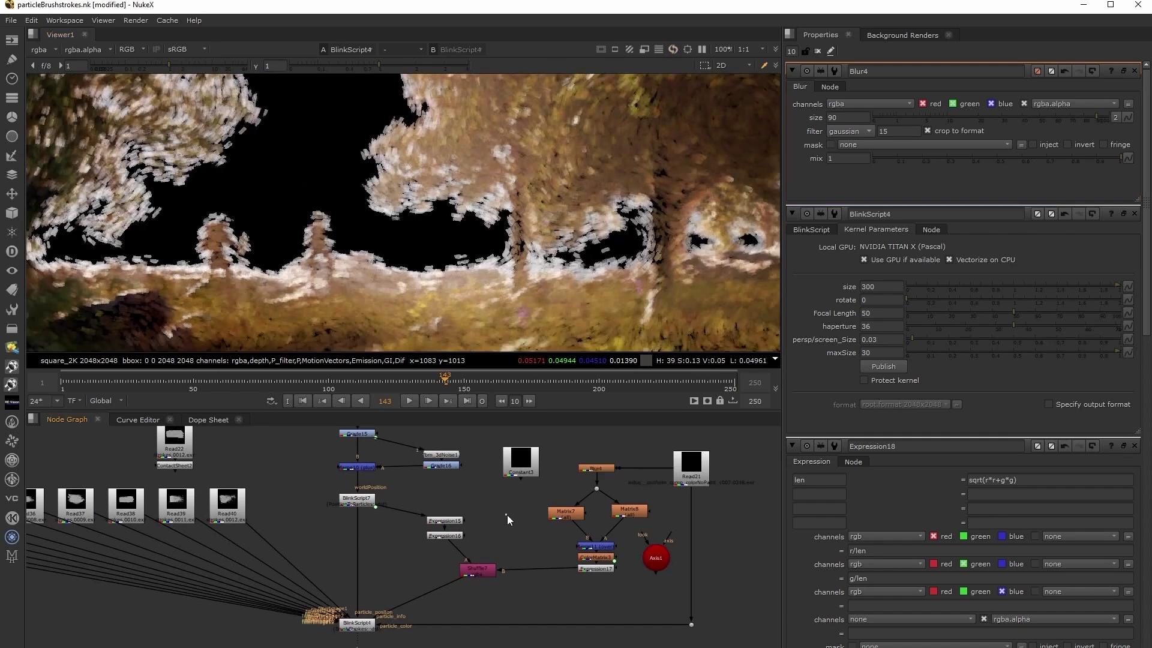
Add an ML_distanceSelection node, connect it to the node above BlinkScript7 and set its channel to rgba
{"action": "key", "text": "Tab"}
{"action": "type", "text": "ml"}
{"action": "key", "text": "Return"}
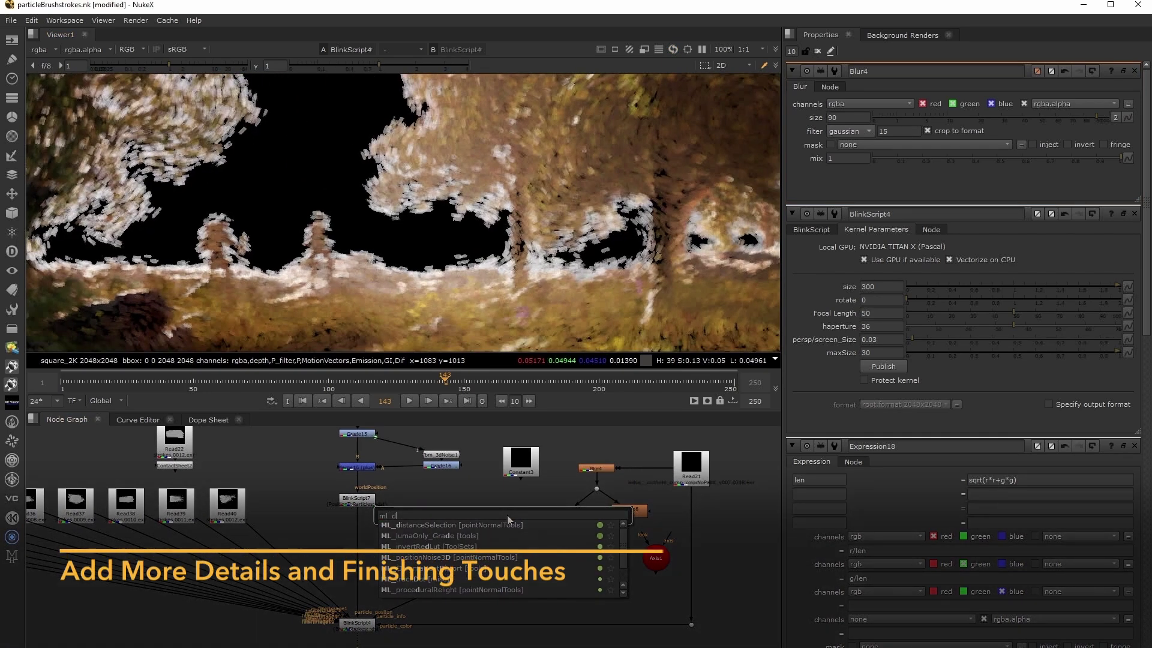
{"action": "left_click_drag", "start_coordinate": [487, 497], "coordinate": [366, 466]}
{"action": "left_click", "coordinate": [879, 106]}
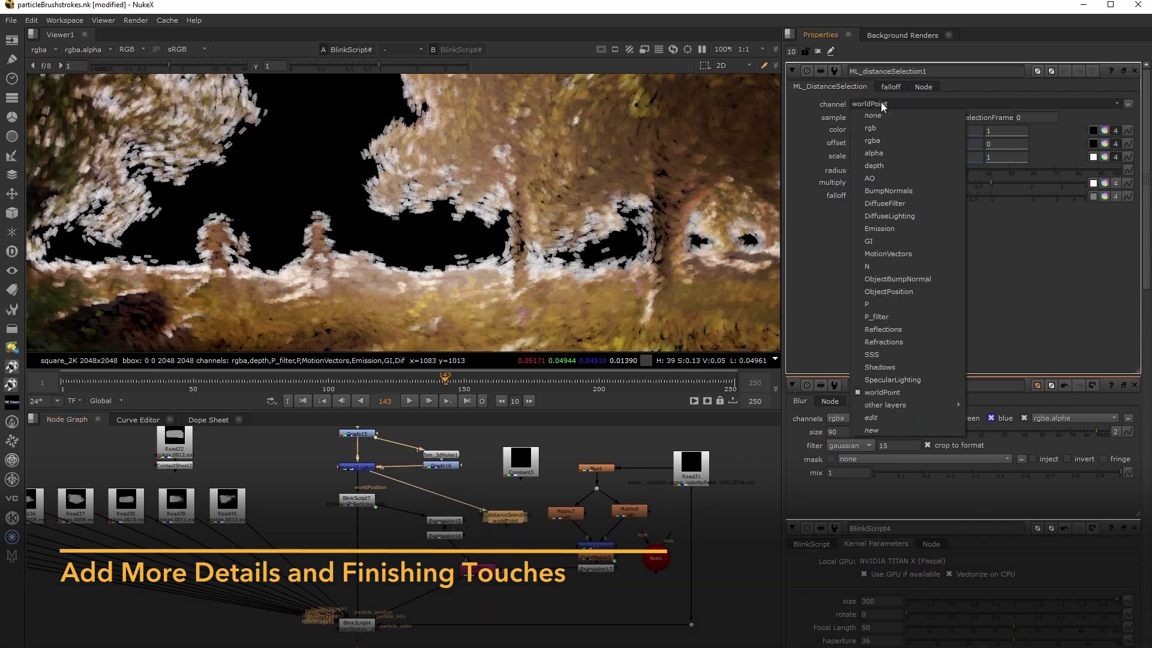
{"action": "left_click", "coordinate": [877, 137]}
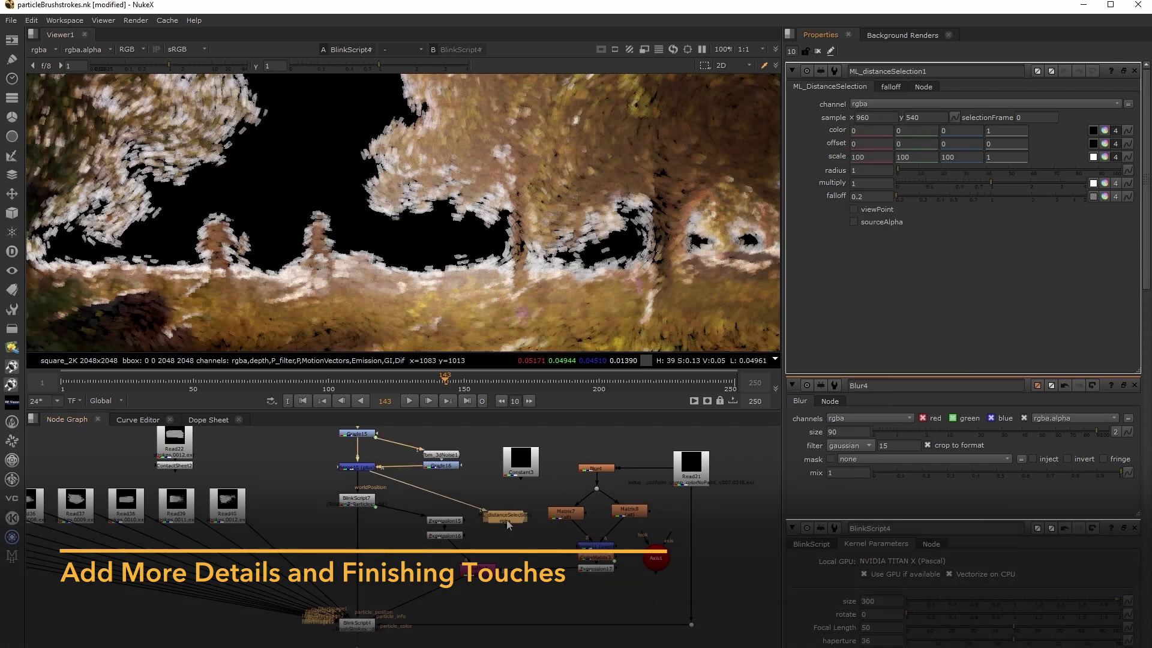
View the ML_distanceSelection output and place its sample point on the grassy area at about x 1300, y 784
{"action": "left_click_drag", "start_coordinate": [507, 520], "coordinate": [514, 520]}
{"action": "key", "text": "1"}
{"action": "scroll", "coordinate": [471, 305], "scroll_direction": "down", "scroll_amount": 3}
{"action": "middle_click_drag", "start_coordinate": [381, 333], "coordinate": [415, 227]}
{"action": "left_click_drag", "start_coordinate": [373, 304], "coordinate": [476, 230]}
Insert a Grade between the edge-direction Expression and Shuffle7, and connect its mask to the ML_distanceSelection node
{"action": "left_click", "coordinate": [538, 598]}
{"action": "key", "text": "g"}
{"action": "left_click_drag", "start_coordinate": [537, 599], "coordinate": [534, 571]}
{"action": "left_click_drag", "start_coordinate": [523, 518], "coordinate": [524, 520]}
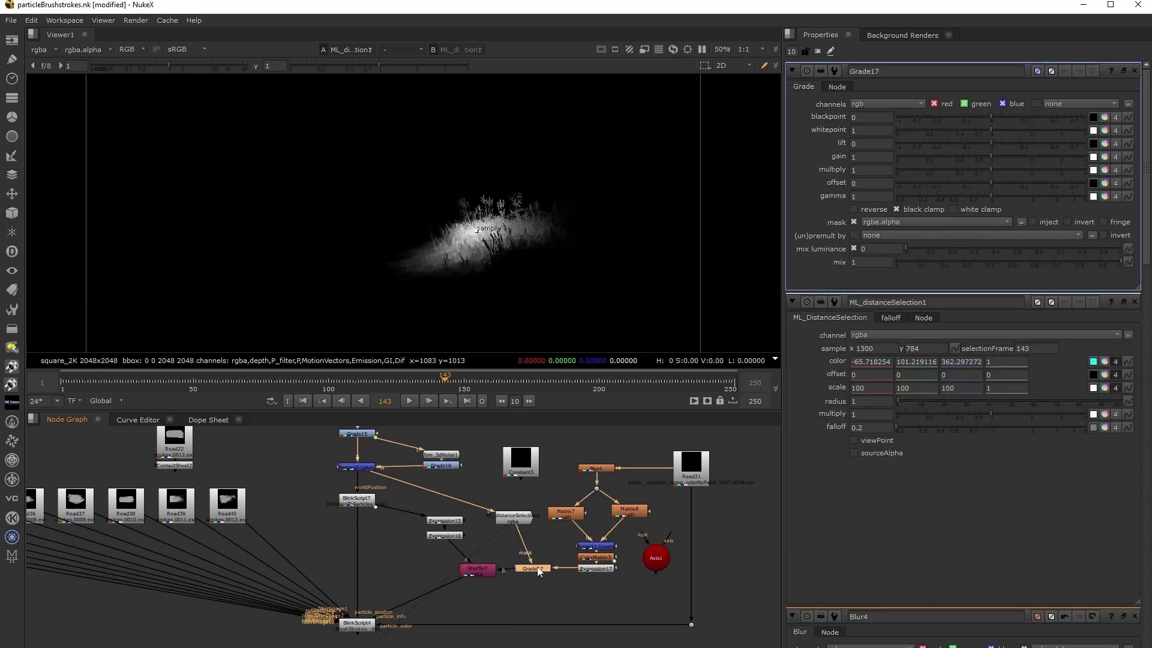
Split the masked Grade's offset into separate channels, set the blue offset to 2, and view BlinkScript4's output
{"action": "left_click", "coordinate": [1115, 183]}
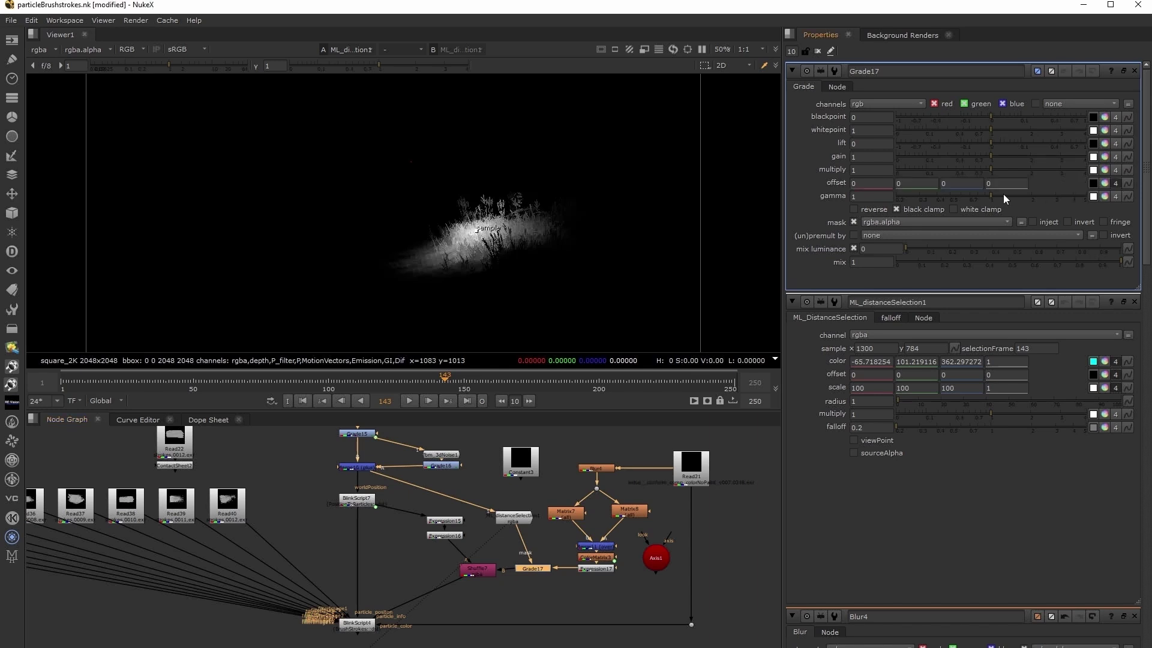
{"action": "left_click", "coordinate": [954, 183]}
{"action": "left_click", "coordinate": [562, 595]}
{"action": "left_click", "coordinate": [361, 629]}
{"action": "key", "text": "1"}
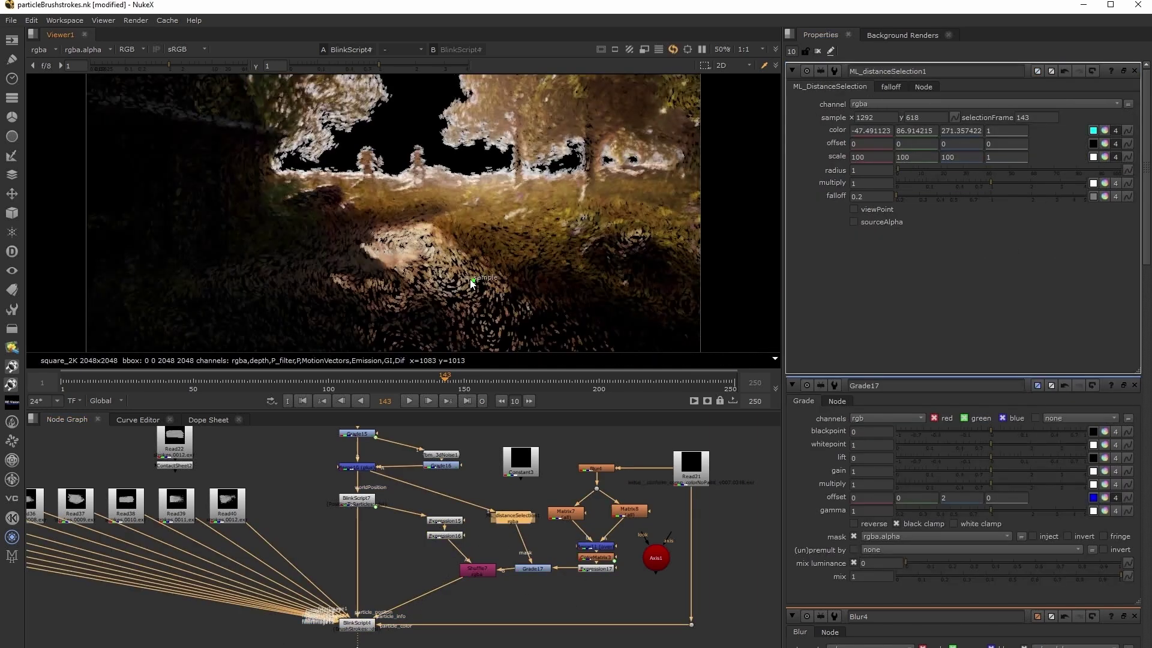
Move the distance selection's sample point onto the shadowed ground beside the sunlit path and disable the masked Grade
{"action": "left_click_drag", "start_coordinate": [473, 281], "coordinate": [312, 254]}
{"action": "left_click", "coordinate": [536, 566]}
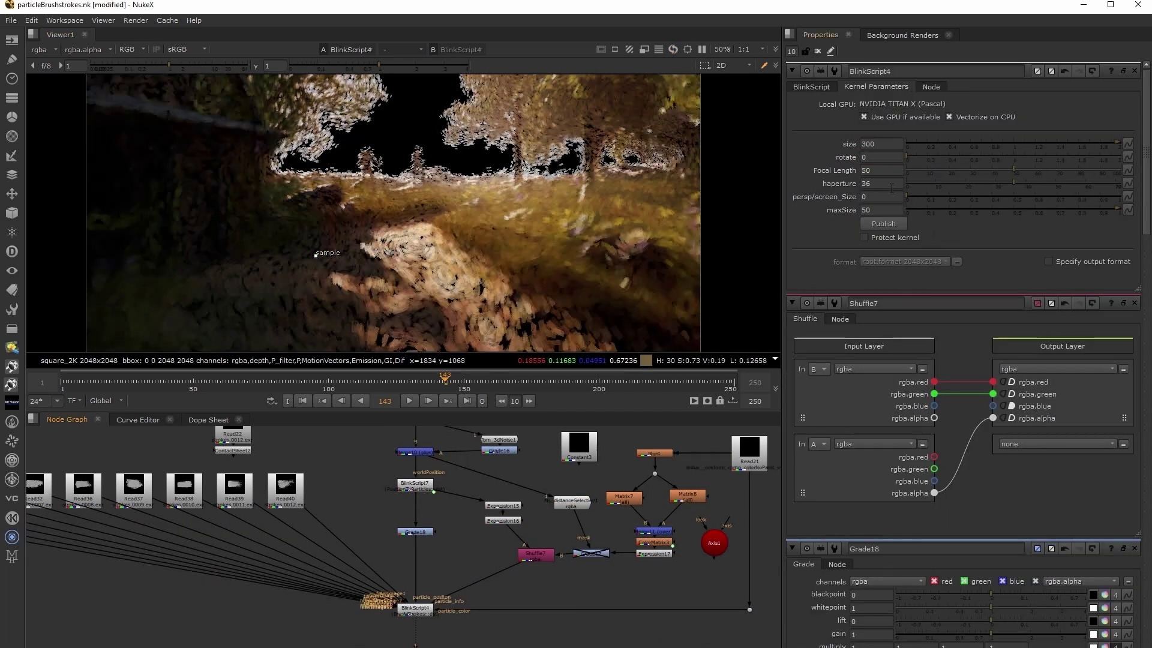
Try smaller and larger stroke size values on BlinkScript4, ending back at 300
{"action": "left_click", "coordinate": [897, 144]}
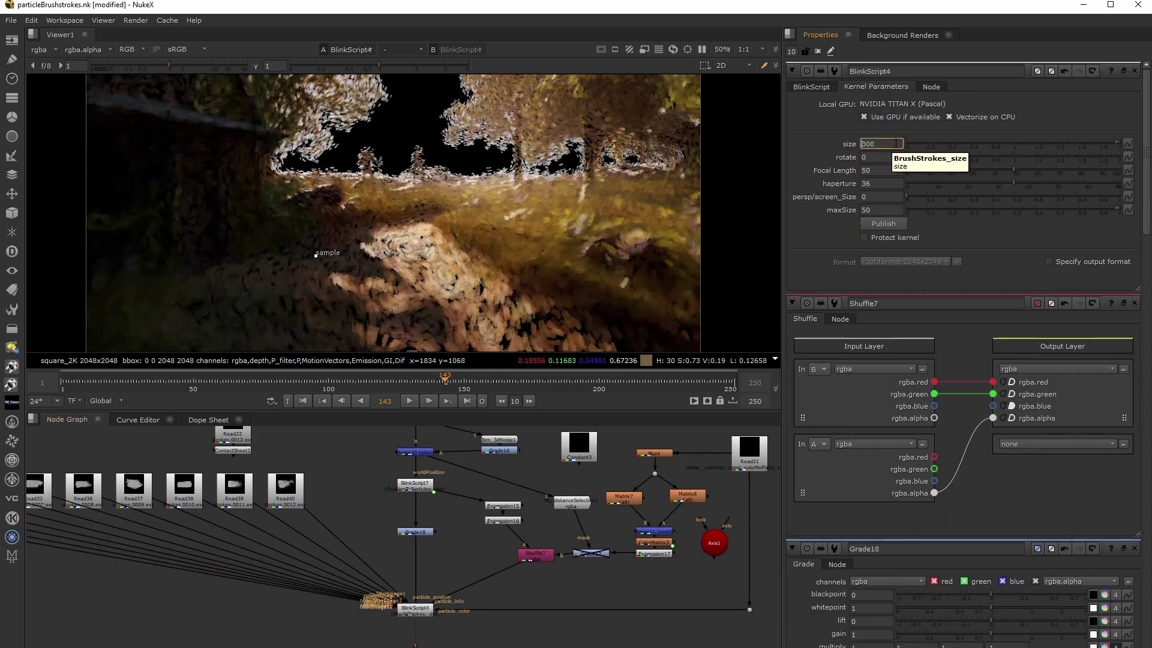
{"action": "key", "text": "Up"}
{"action": "key", "text": "Down"}
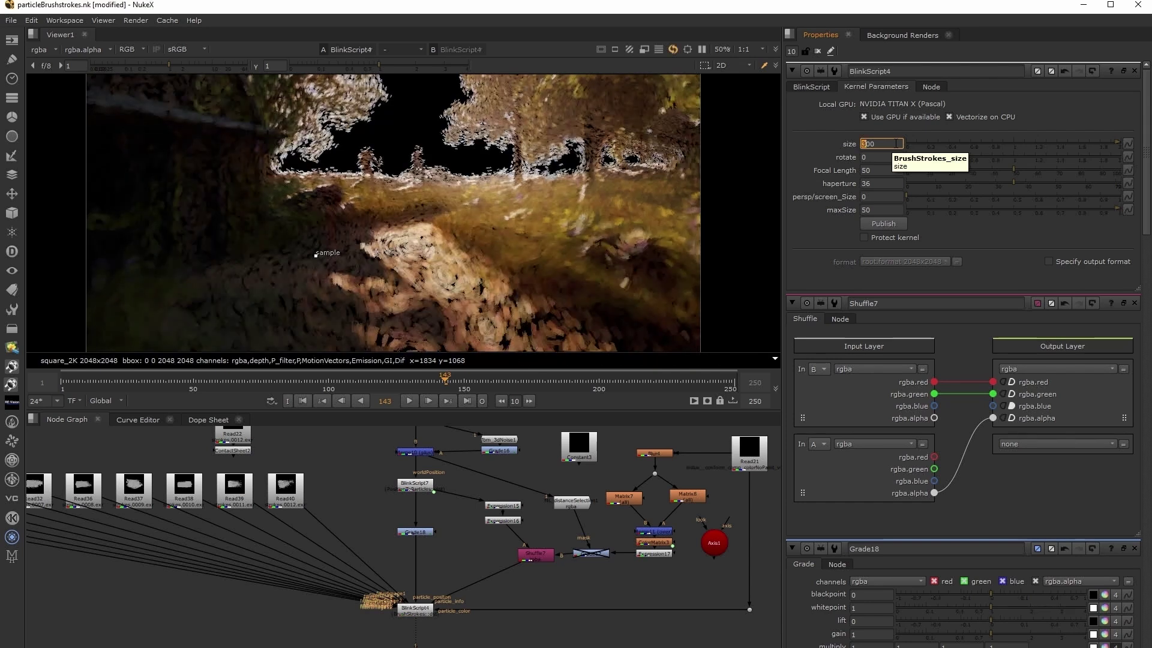
{"action": "key", "text": "Down"}
{"action": "key", "text": "Up"}
{"action": "key", "text": "Up"}
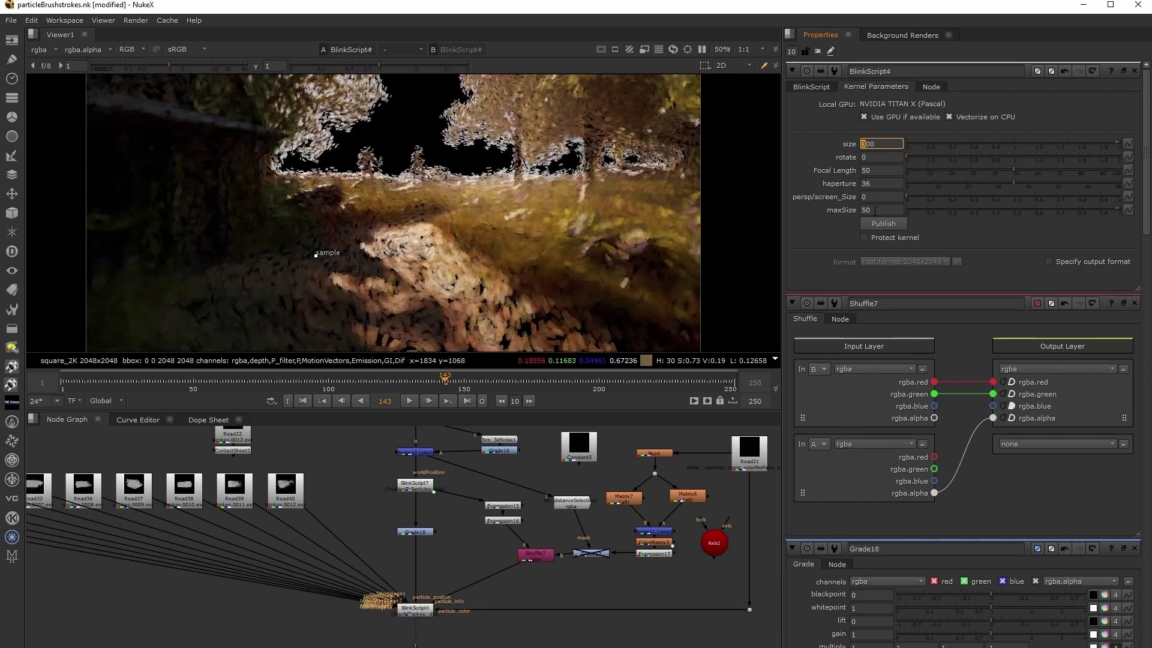
Try lower maxSize values on BlinkScript4 in steps of 10, down to 20, and restore it to 50
{"action": "left_click", "coordinate": [875, 210]}
{"action": "key", "text": "Down"}
{"action": "key", "text": "Down"}
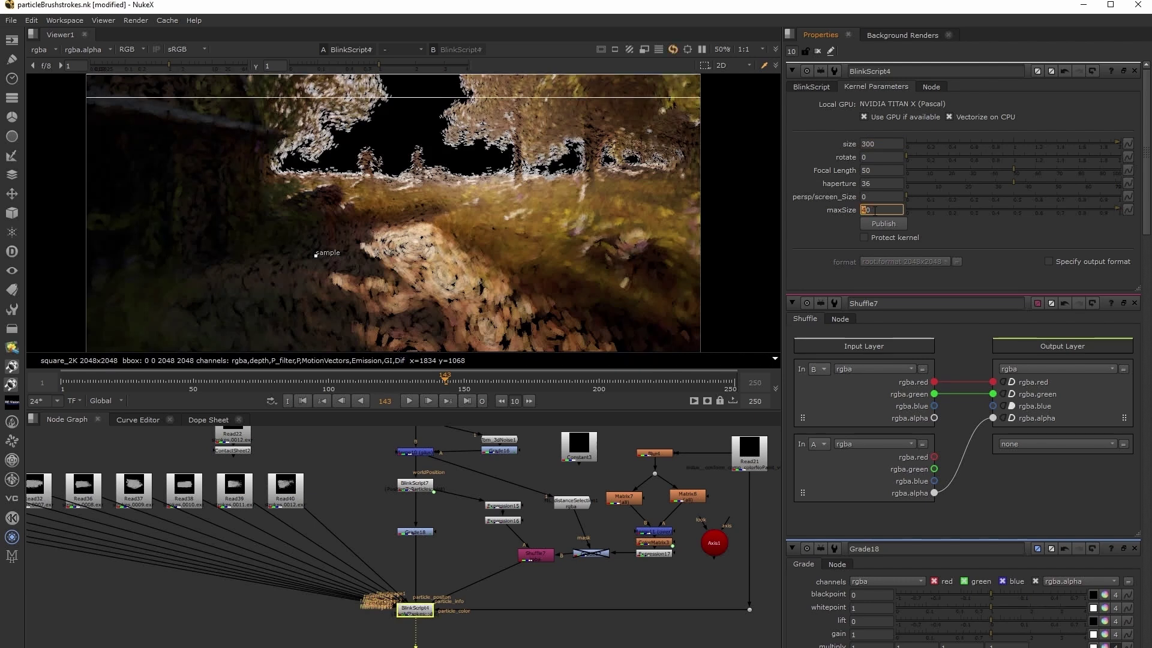
{"action": "key", "text": "Down"}
{"action": "key", "text": "Down"}
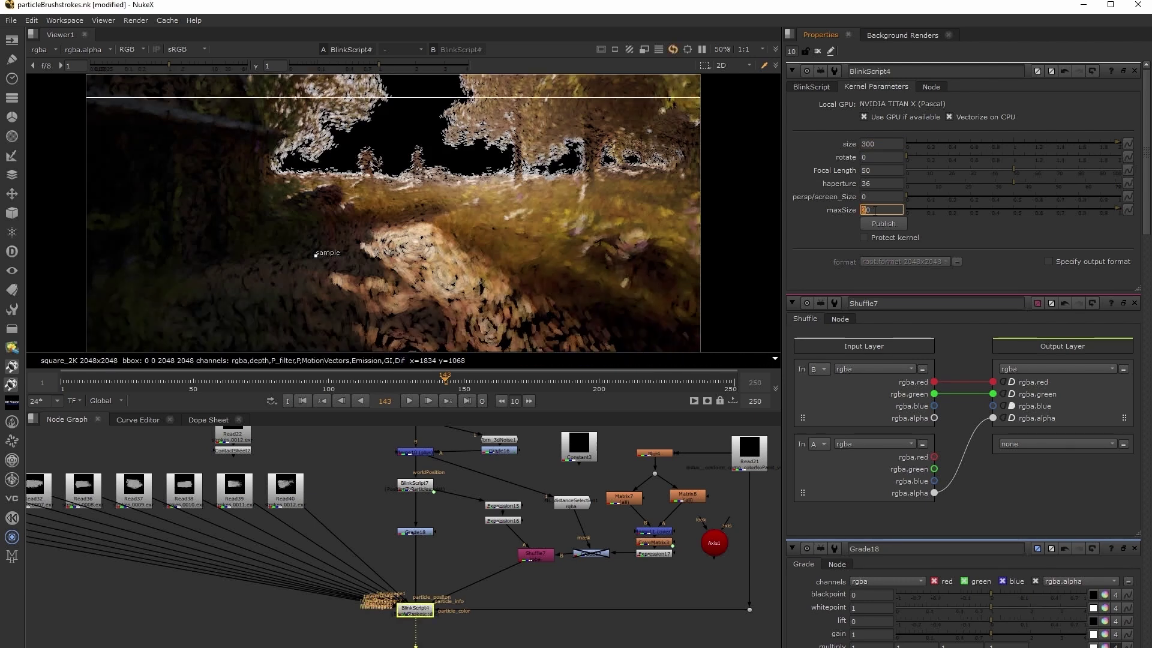
{"action": "key", "text": "Up"}
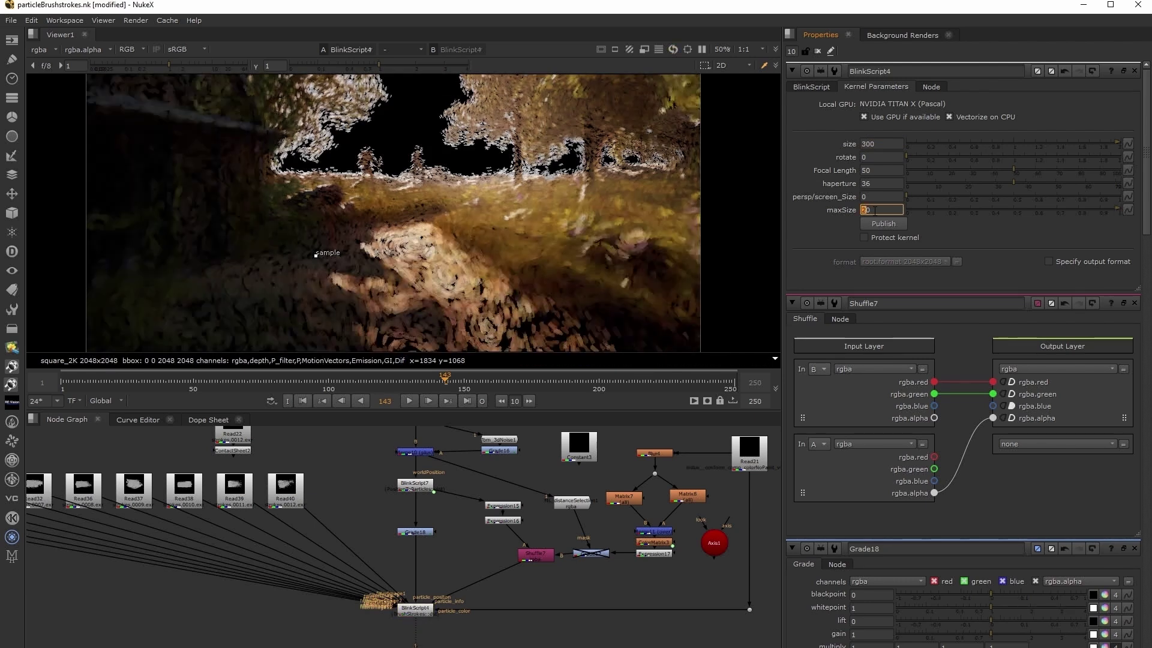
{"action": "key", "text": "Down"}
{"action": "key", "text": "Up"}
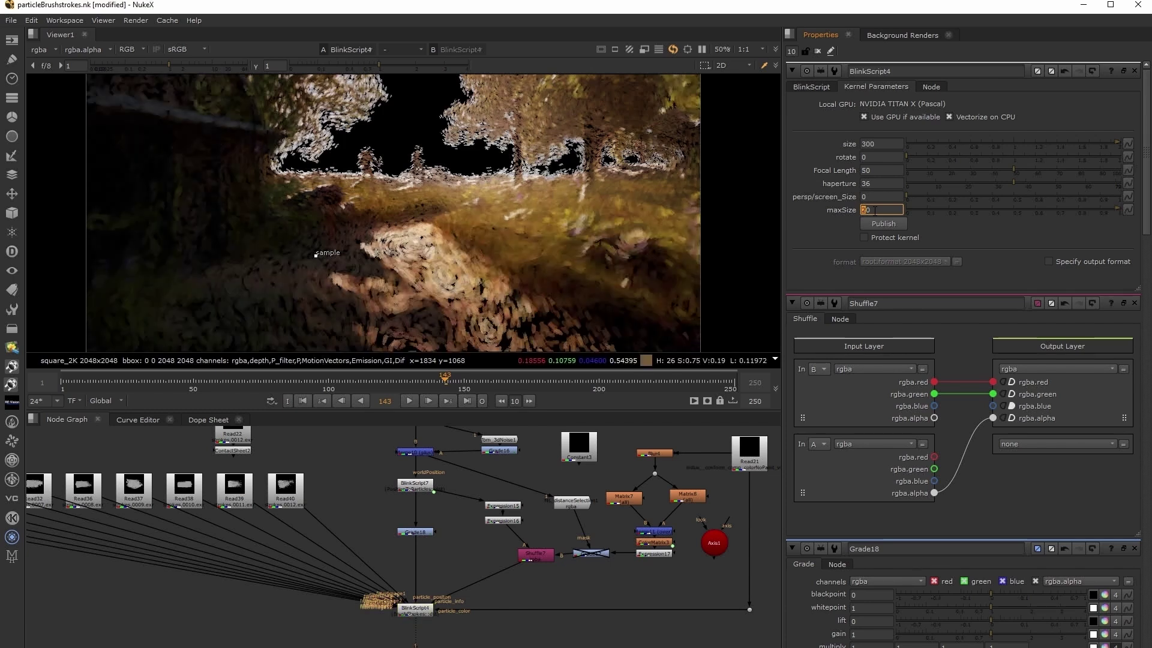
{"action": "key", "text": "Up"}
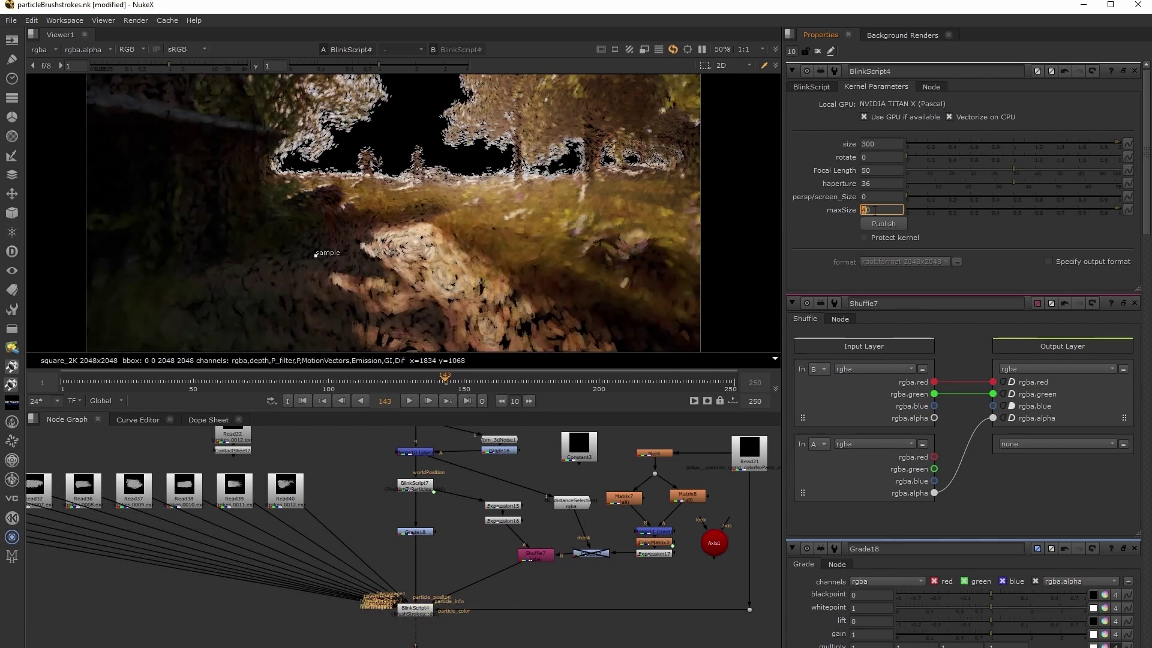
{"action": "key", "text": "Up"}
{"action": "key", "text": "Up"}
Try rotating the brush strokes by 90 and 45 on BlinkScript4, and return the rotation to 0
{"action": "left_click", "coordinate": [873, 156]}
{"action": "type", "text": "90"}
{"action": "key", "text": "Return"}
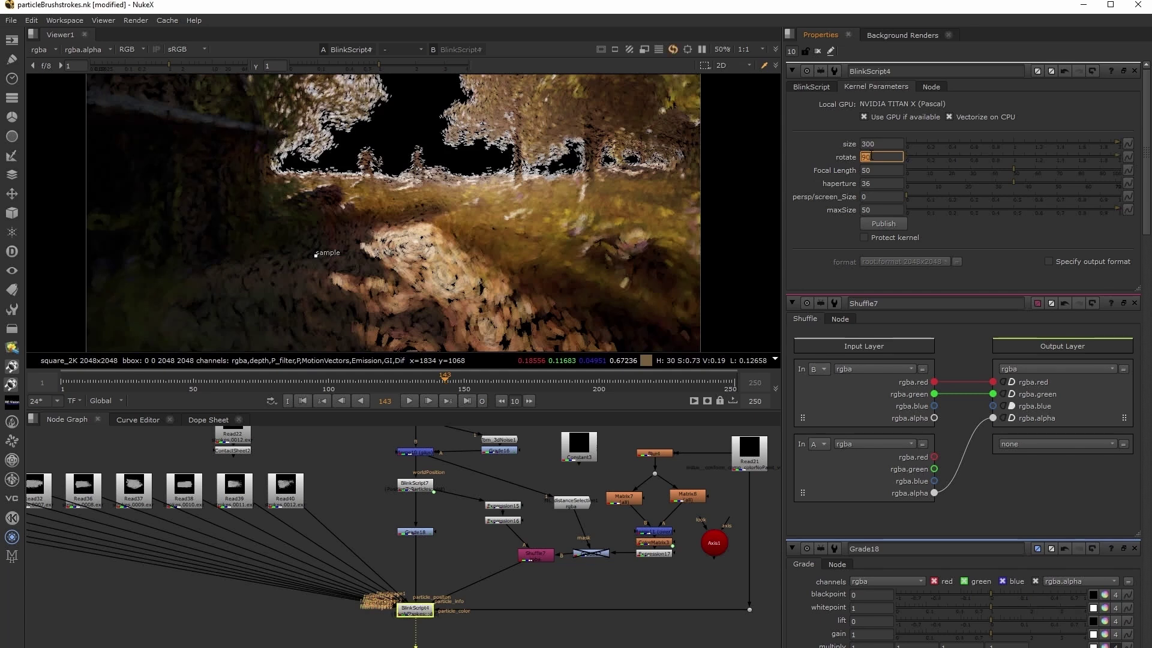
{"action": "type", "text": "45"}
{"action": "key", "text": "Return"}
{"action": "type", "text": "0"}
{"action": "key", "text": "Return"}
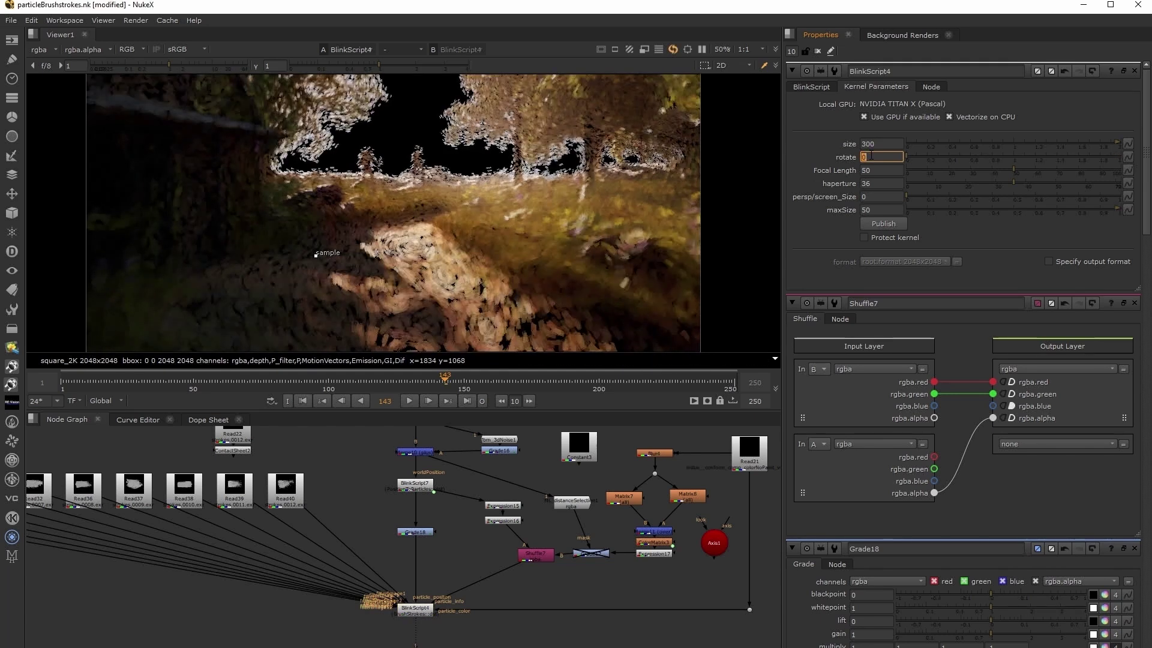
Try a persp/screen_Size value of 0.1 on BlinkScript4
{"action": "left_click", "coordinate": [878, 183]}
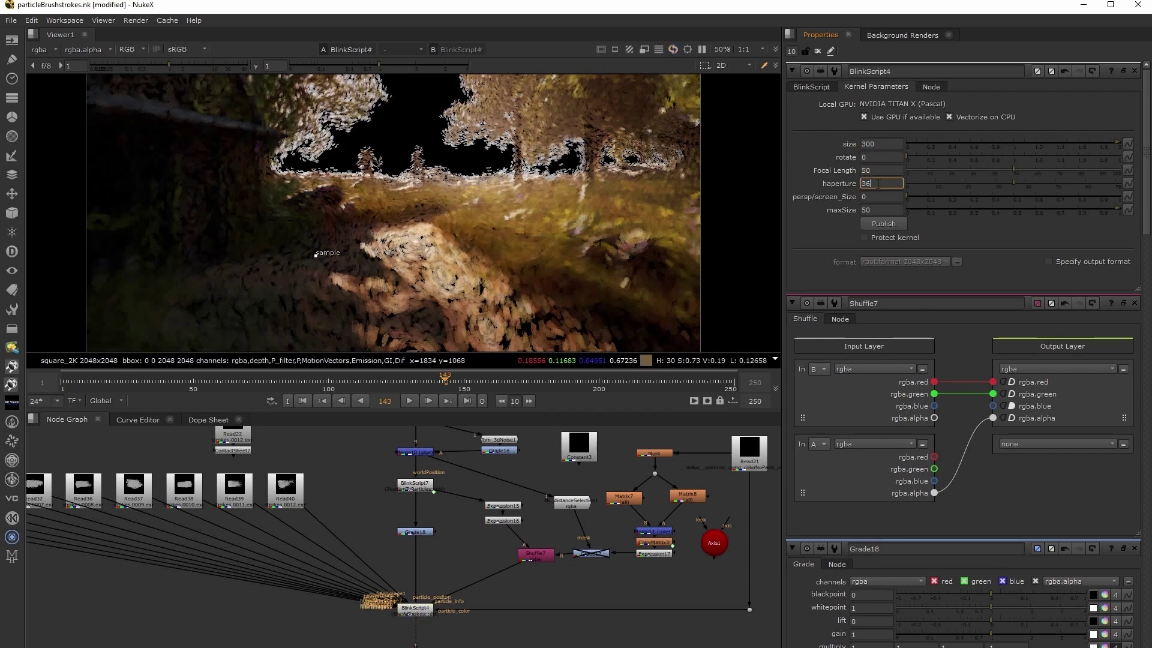
{"action": "left_click", "coordinate": [881, 171]}
{"action": "left_click", "coordinate": [877, 196]}
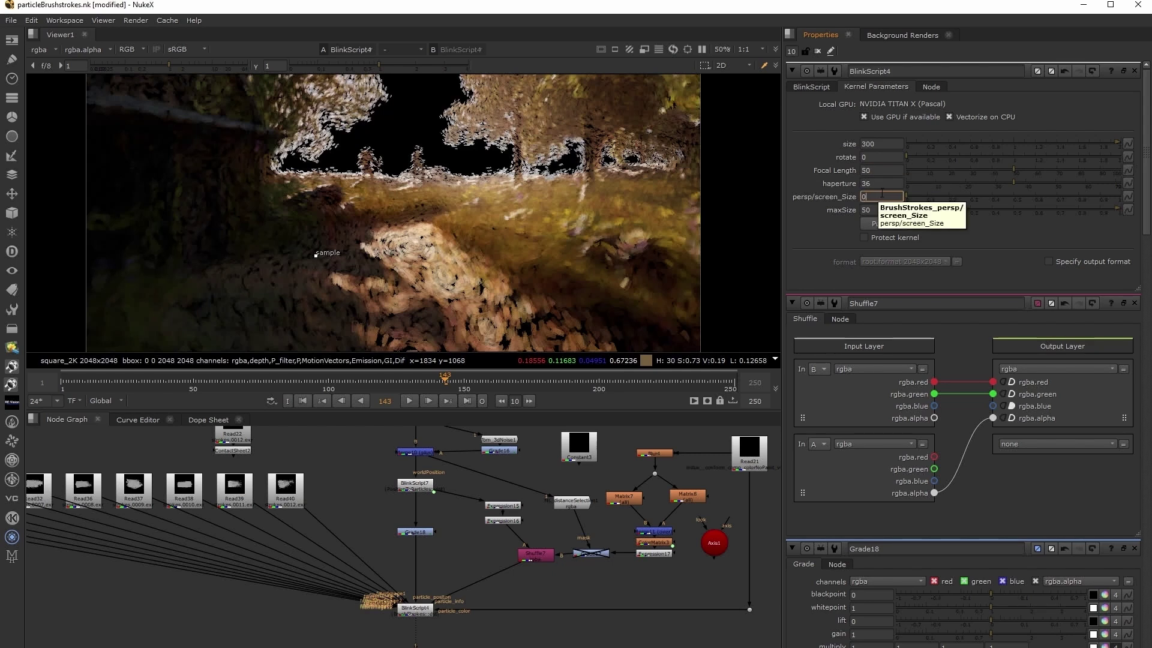
{"action": "type", "text": ".1"}
{"action": "key", "text": "Return"}
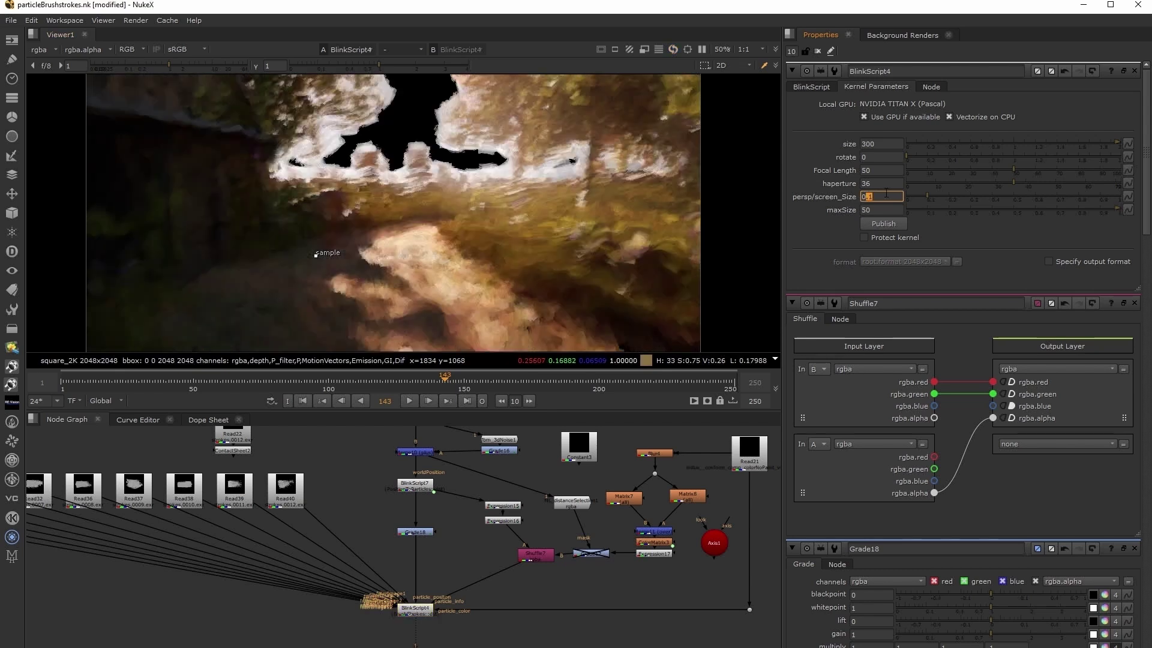
Reduce BlinkScript4's persp/screen_Size to 0.02 and nudge its last decimal upward
{"action": "key", "text": "Down"}
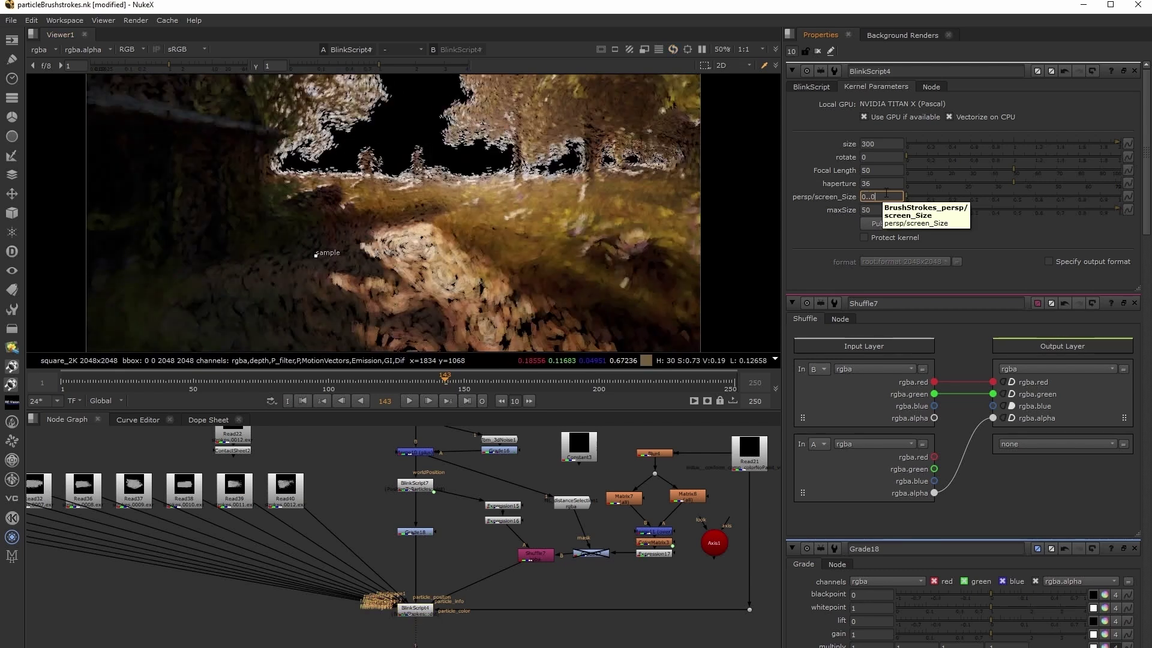
{"action": "type", "text": "2"}
{"action": "key", "text": "Return"}
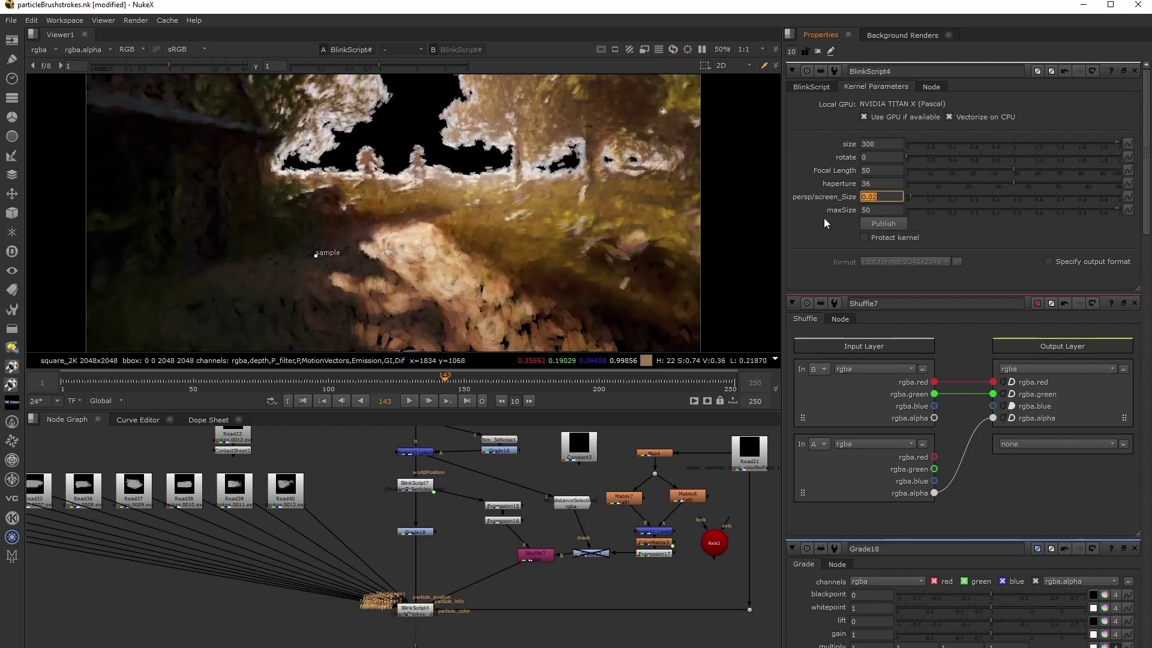
{"action": "left_click", "coordinate": [880, 198]}
{"action": "key", "text": "Up"}
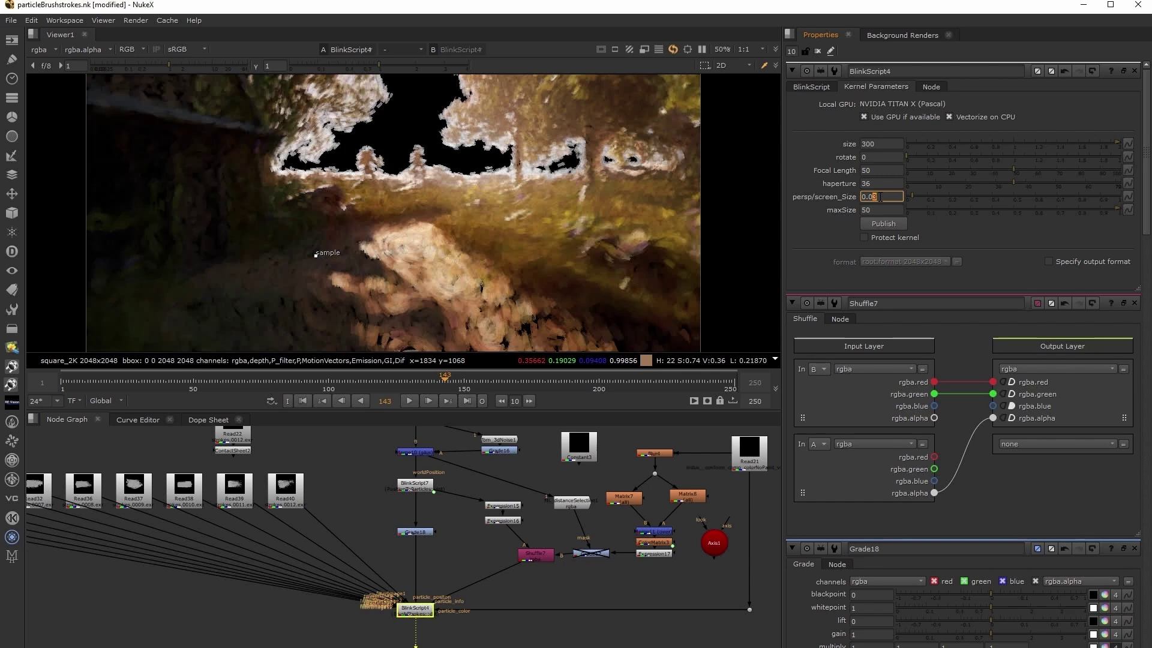